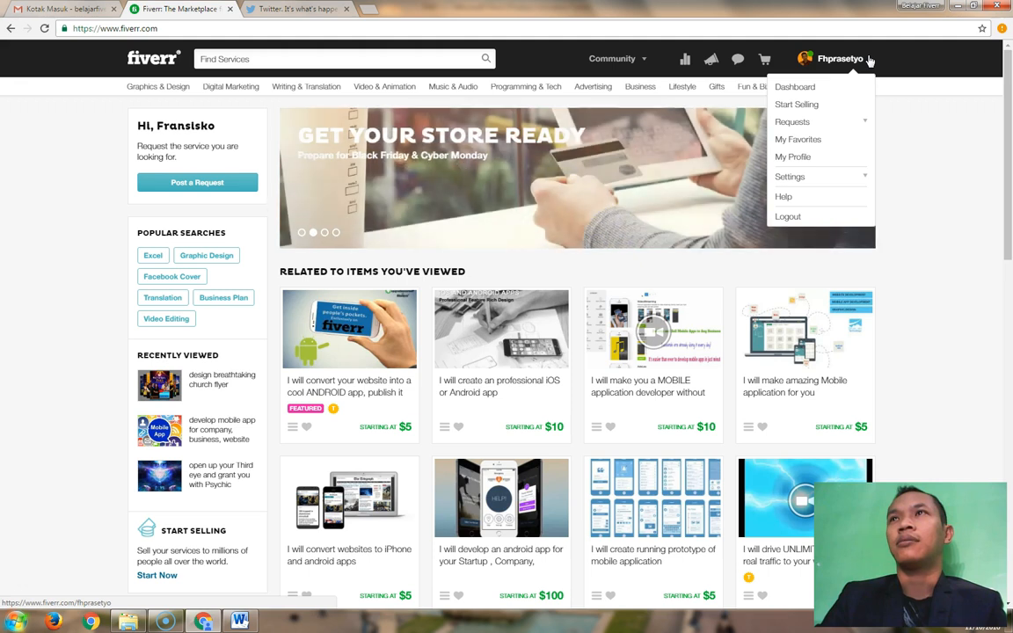
Step: Open the Start Selling page and examine its seller figures and the freelance community section
{"action": "left_click", "coordinate": [802, 107]}
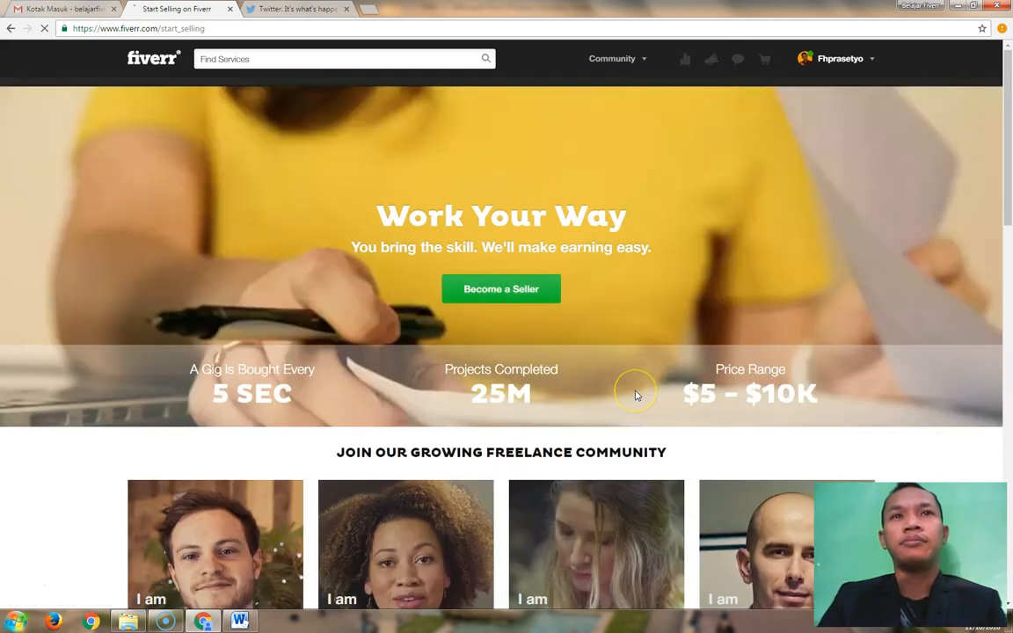
{"action": "scroll", "coordinate": [637, 395], "scroll_direction": "down", "scroll_amount": 2}
{"action": "scroll", "coordinate": [635, 396], "scroll_direction": "up", "scroll_amount": 2}
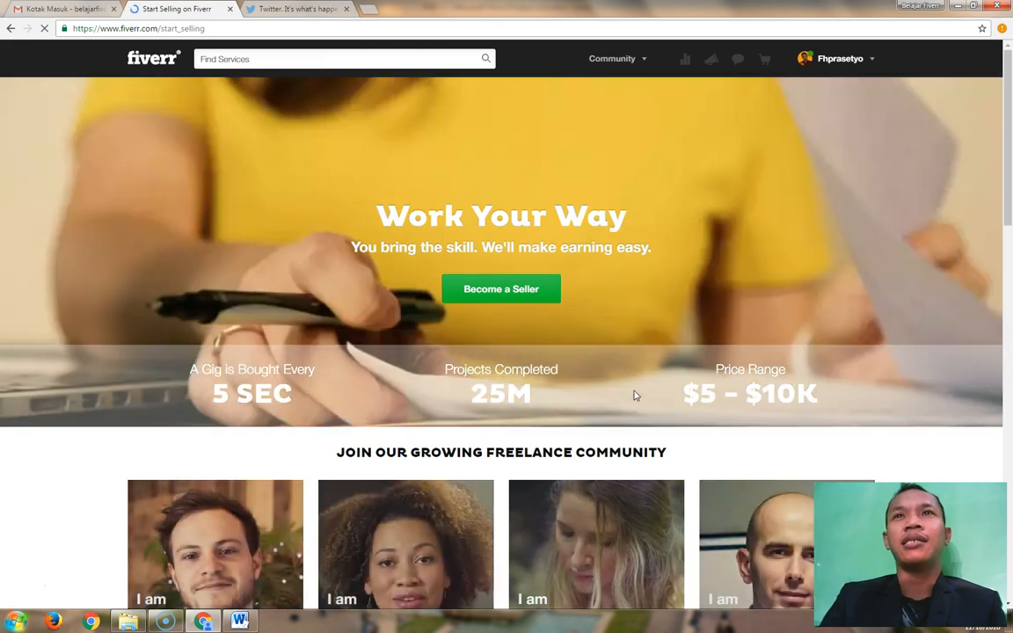
{"action": "left_click", "coordinate": [629, 389]}
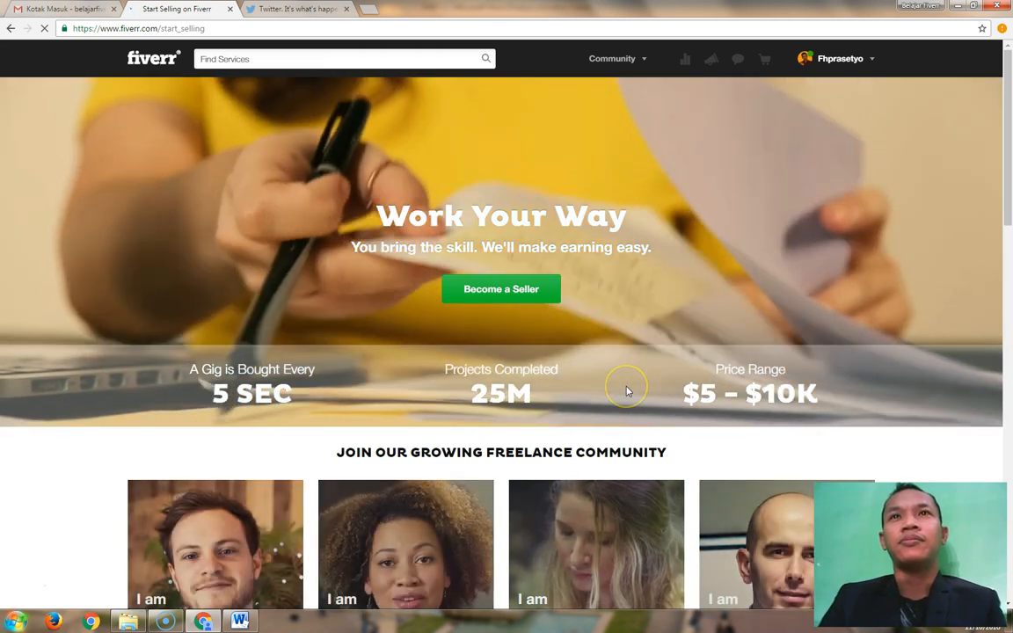
{"action": "scroll", "coordinate": [628, 391], "scroll_direction": "down", "scroll_amount": 3}
{"action": "scroll", "coordinate": [628, 393], "scroll_direction": "up", "scroll_amount": 1}
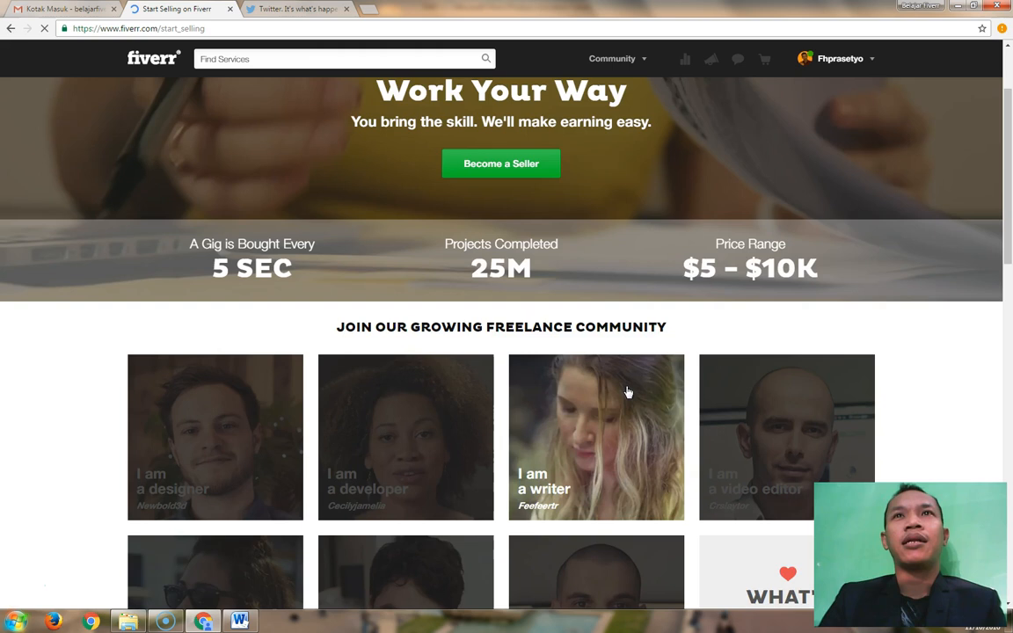
{"action": "scroll", "coordinate": [628, 393], "scroll_direction": "up", "scroll_amount": 1}
{"action": "left_click", "coordinate": [450, 425]}
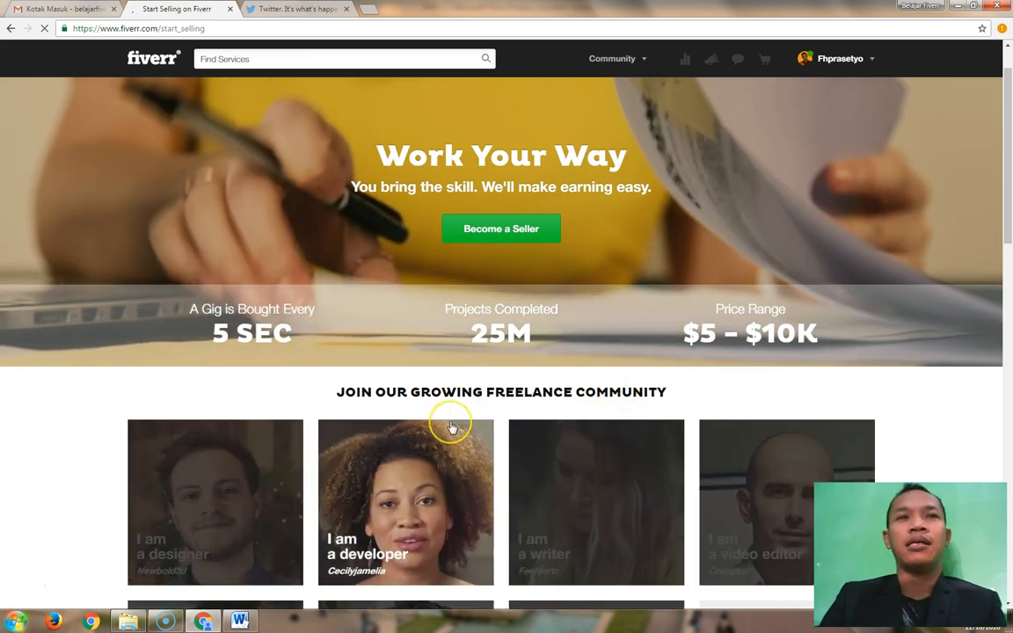
{"action": "scroll", "coordinate": [450, 427], "scroll_direction": "down", "scroll_amount": 1}
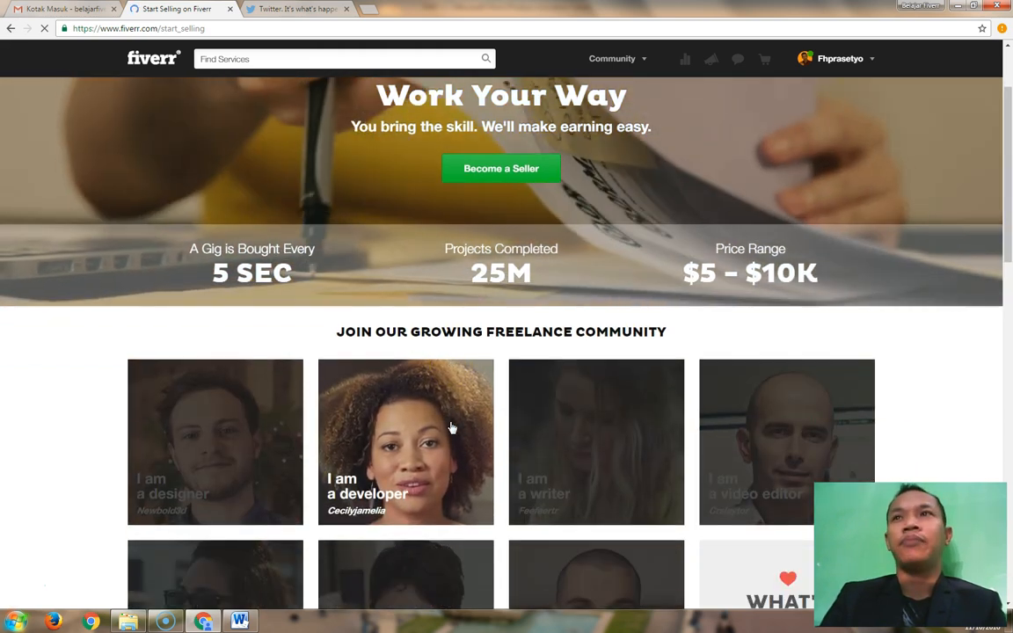
{"action": "left_click", "coordinate": [356, 368]}
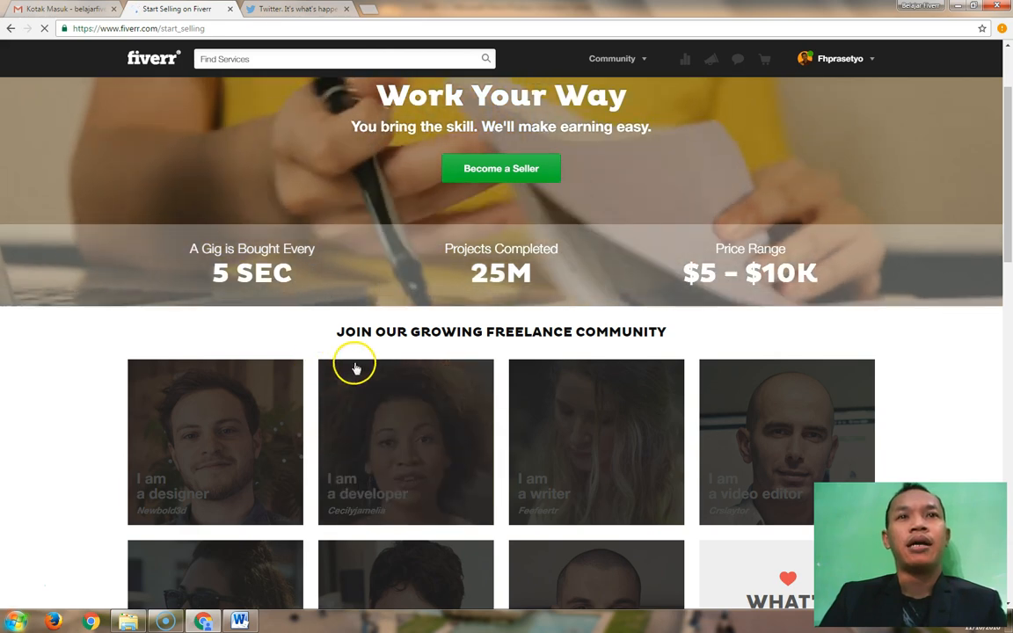
{"action": "scroll", "coordinate": [978, 372], "scroll_direction": "down", "scroll_amount": 4}
{"action": "scroll", "coordinate": [980, 378], "scroll_direction": "up", "scroll_amount": 1}
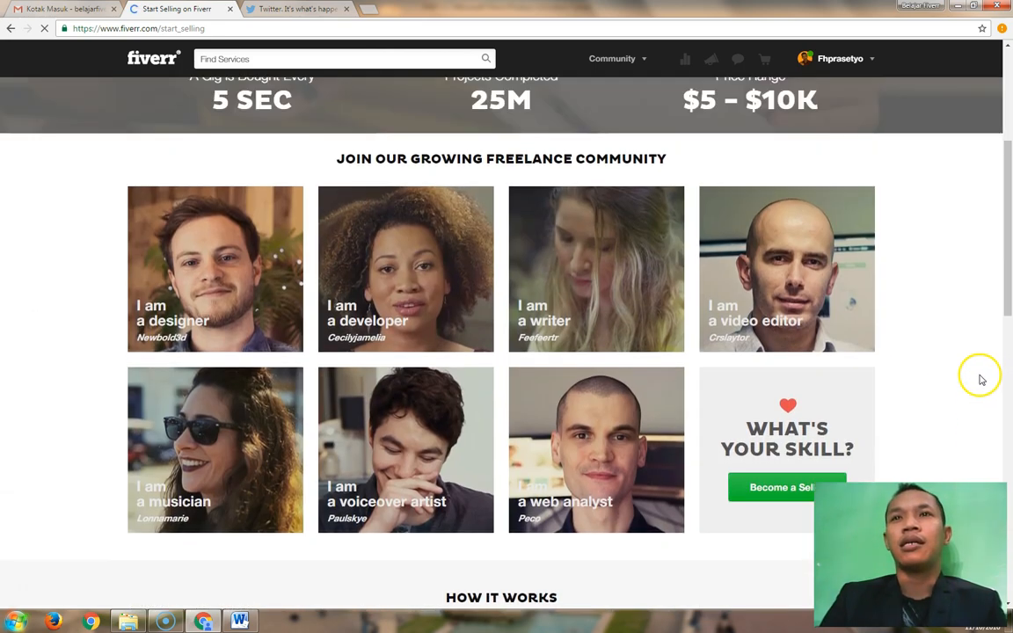
{"action": "scroll", "coordinate": [982, 379], "scroll_direction": "up", "scroll_amount": 3}
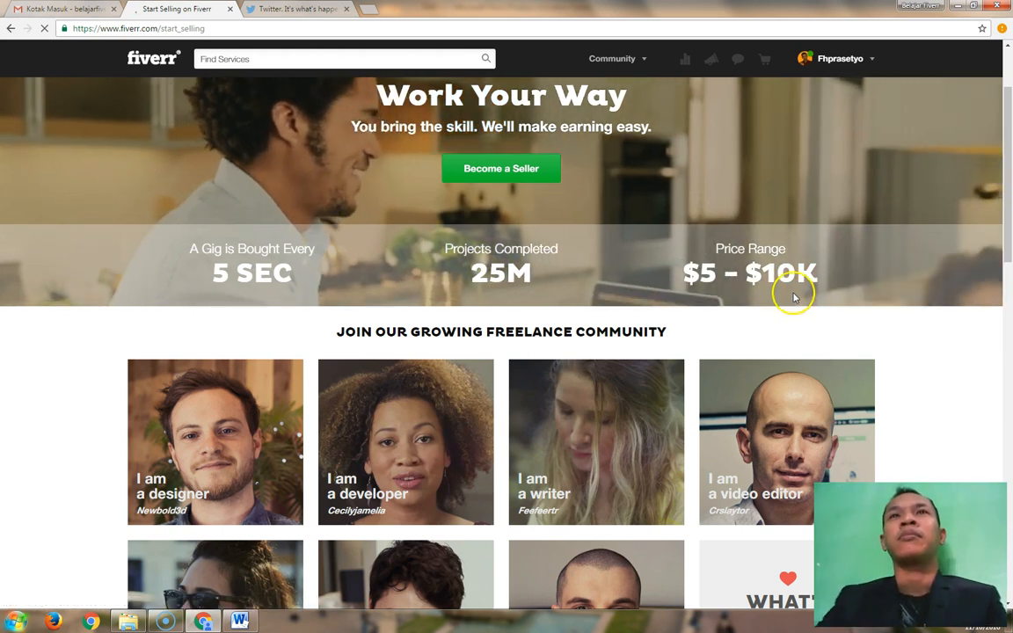
{"action": "scroll", "coordinate": [795, 297], "scroll_direction": "up", "scroll_amount": 2}
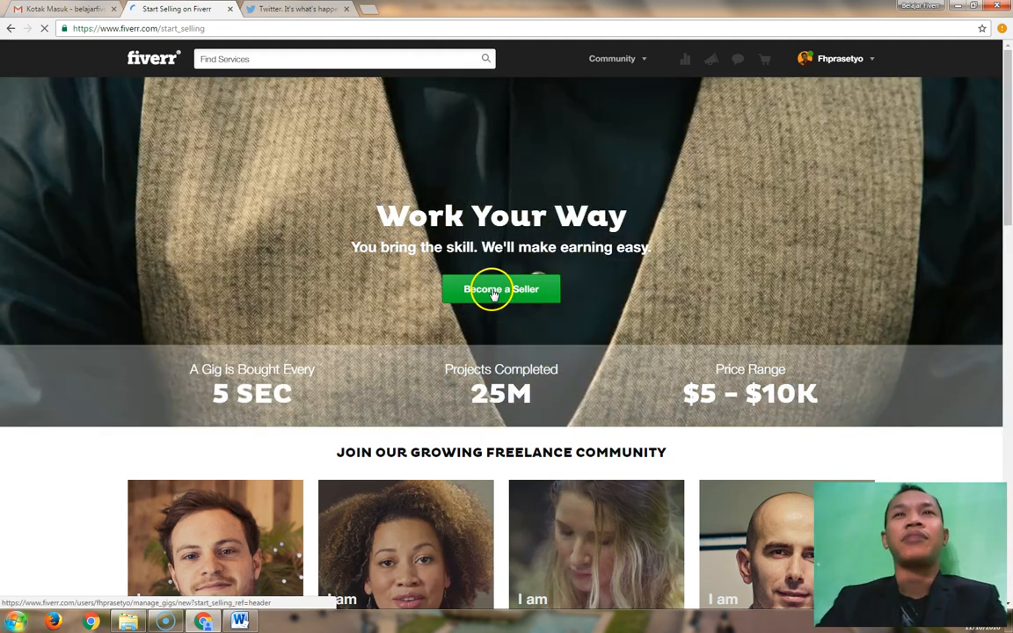
Step: Start becoming a seller and set the work availability in the seller profile to Full Time
{"action": "left_click", "coordinate": [494, 292]}
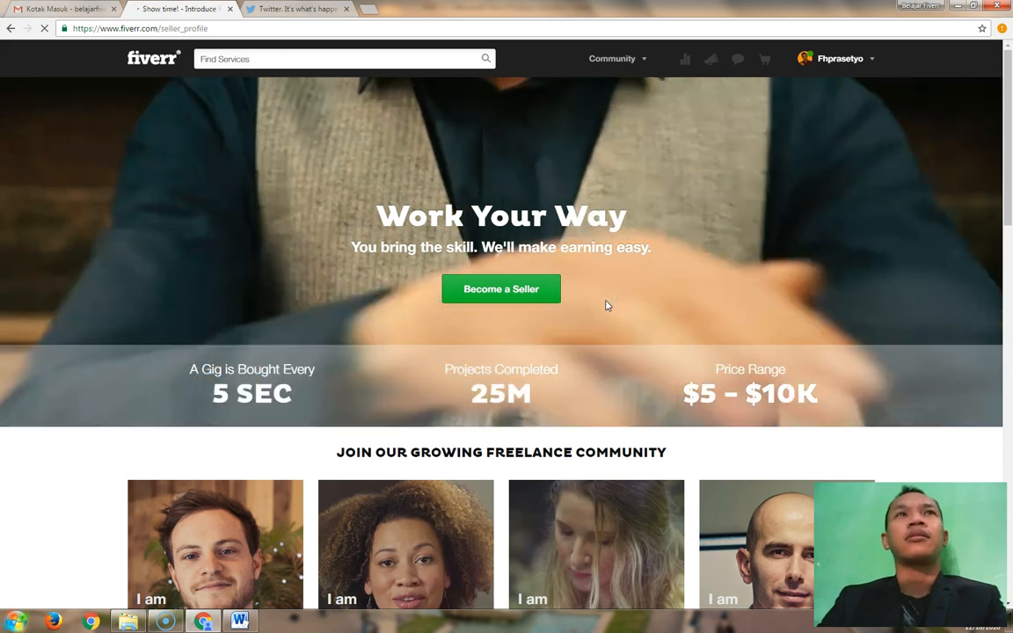
{"action": "scroll", "coordinate": [607, 306], "scroll_direction": "down", "scroll_amount": 1}
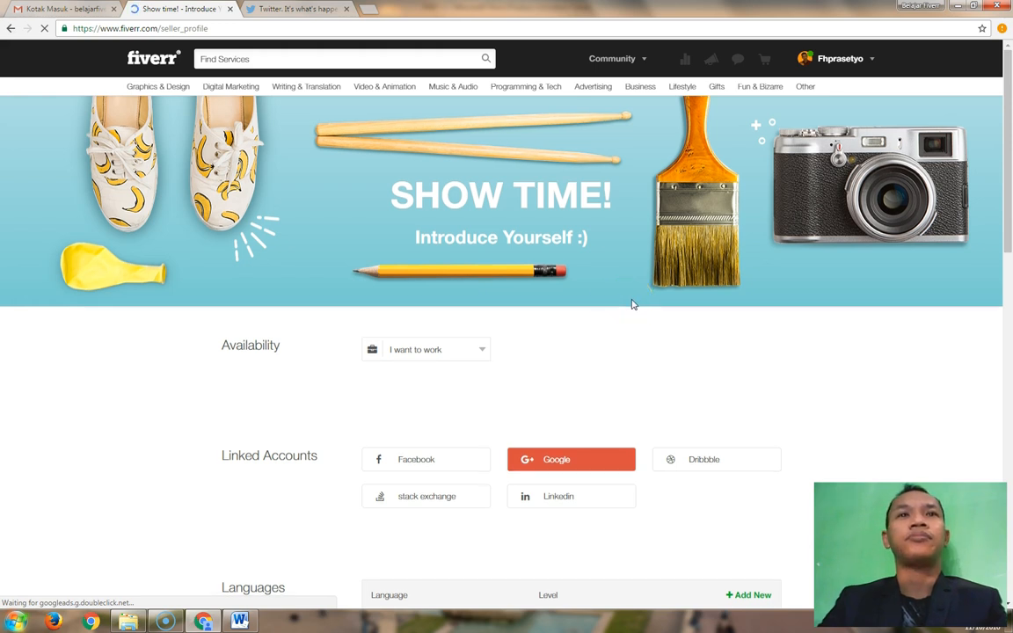
{"action": "scroll", "coordinate": [631, 303], "scroll_direction": "down", "scroll_amount": 2}
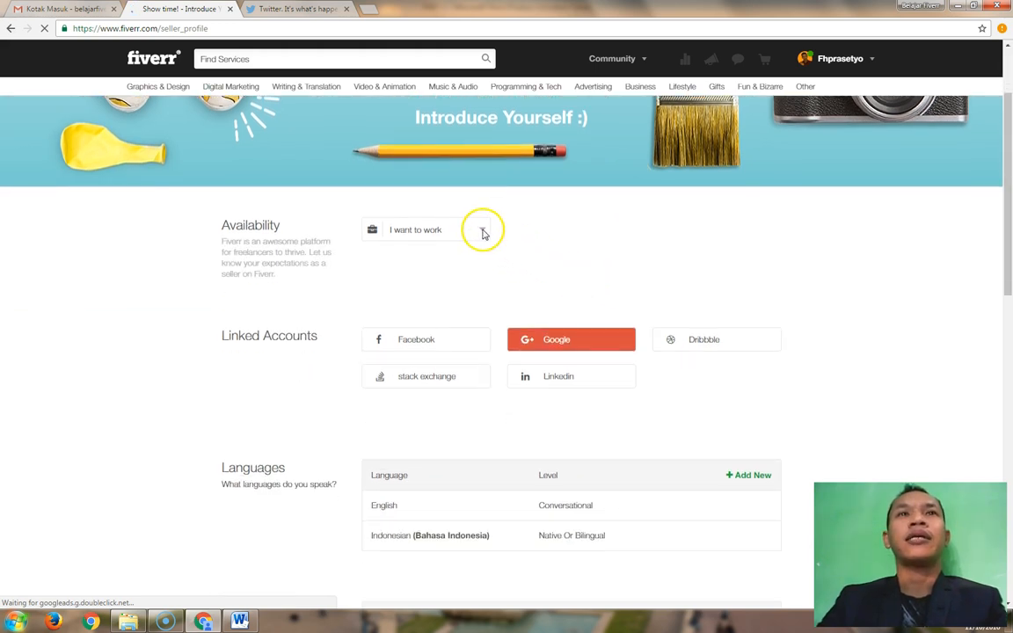
{"action": "left_click_drag", "start_coordinate": [240, 241], "coordinate": [312, 253]}
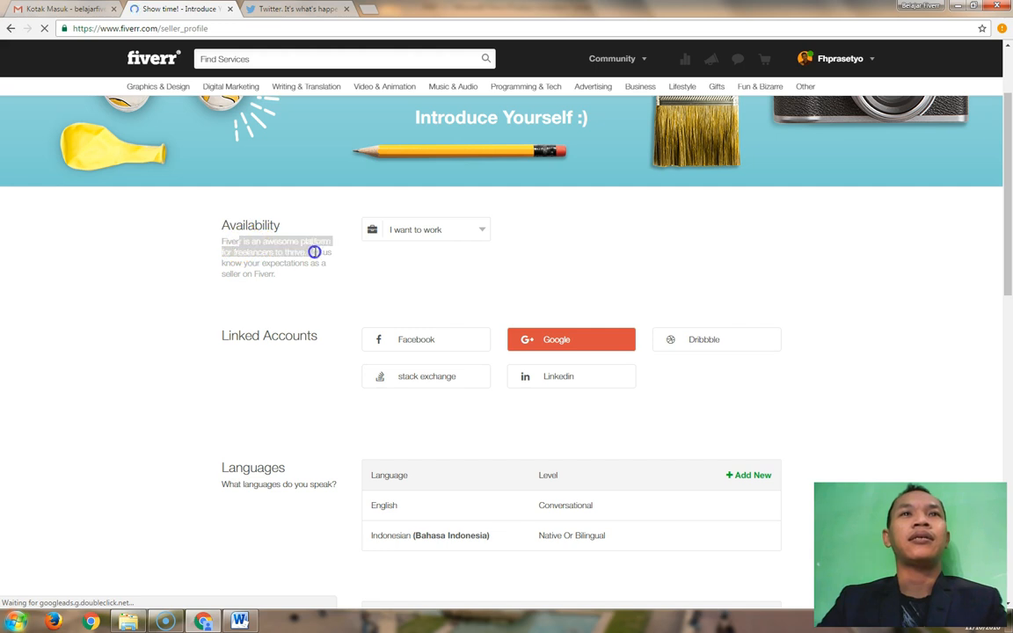
{"action": "left_click", "coordinate": [479, 231]}
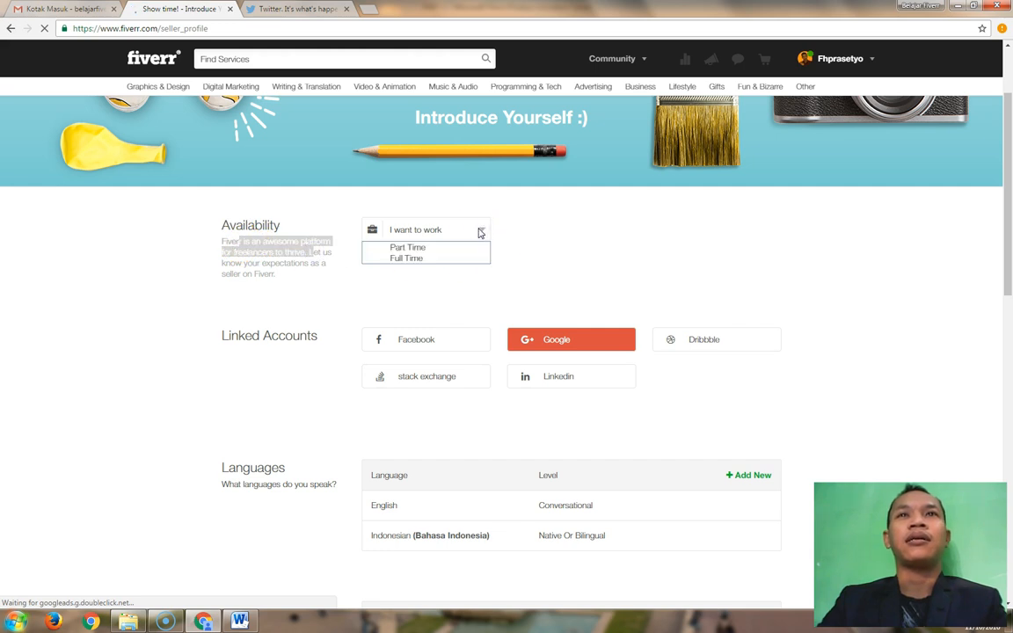
{"action": "left_click", "coordinate": [423, 259]}
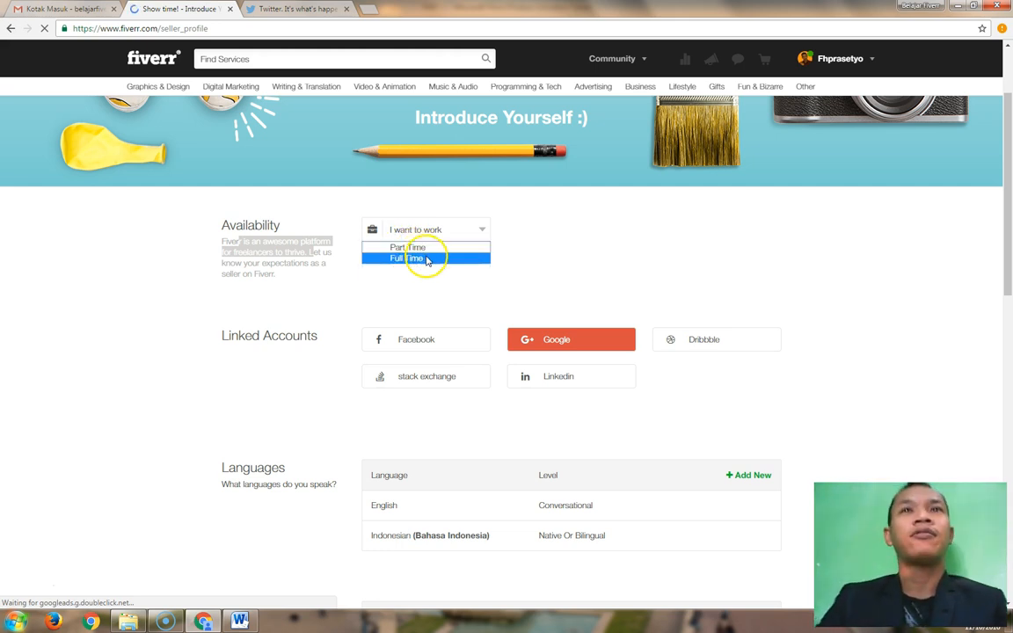
Step: Set the working hours to more than 30 hours a week and the desired earnings to more than $1000 per month
{"action": "left_click", "coordinate": [629, 227]}
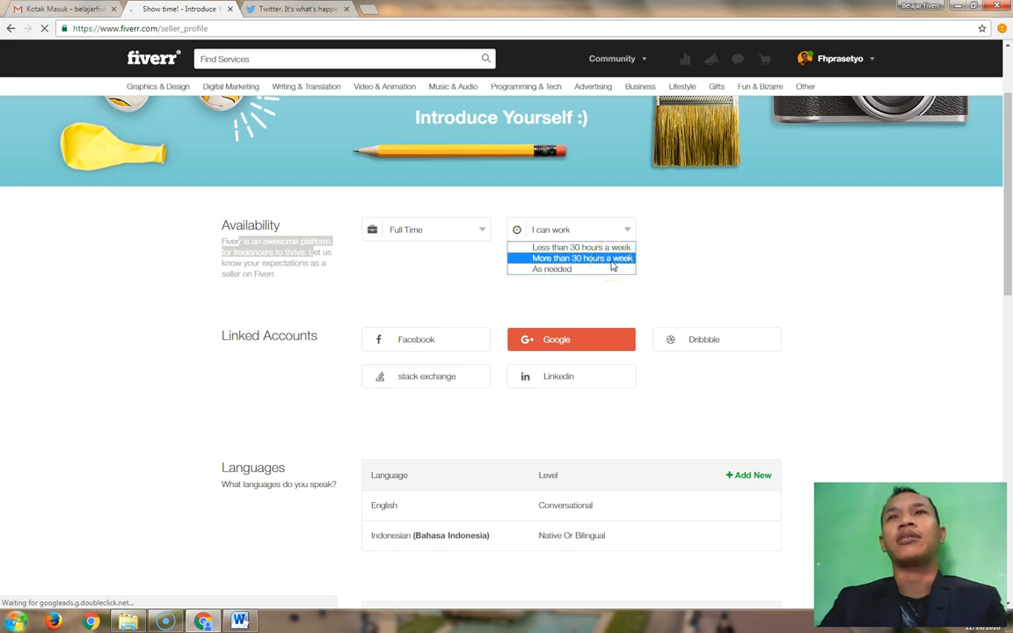
{"action": "left_click", "coordinate": [614, 259]}
{"action": "left_click", "coordinate": [773, 230]}
{"action": "left_click", "coordinate": [773, 231]}
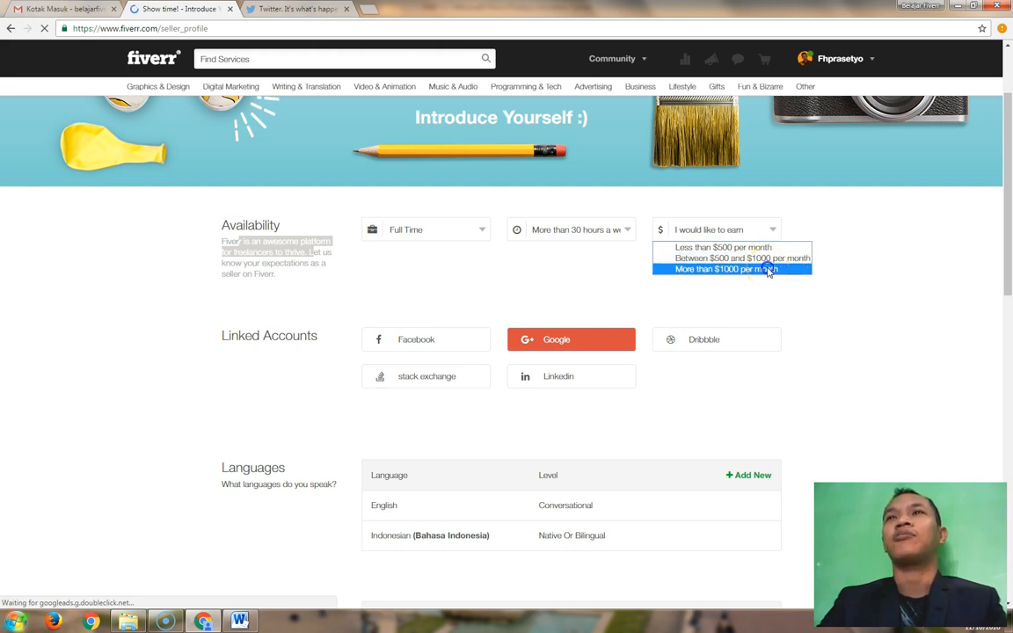
{"action": "left_click", "coordinate": [768, 269]}
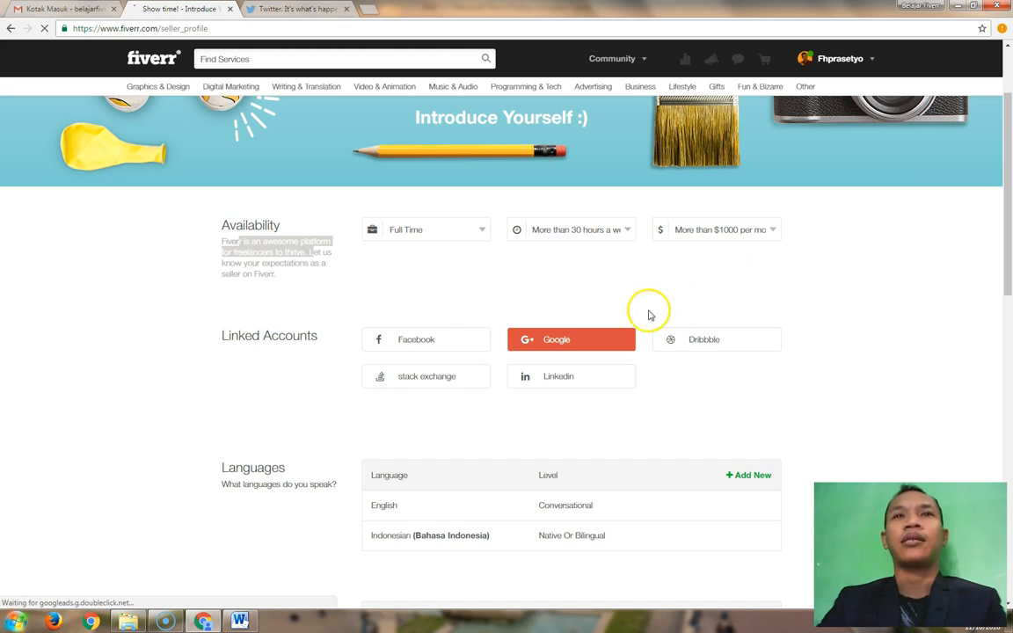
Step: Replace the description with "Hi,", the seller's name and "I am a graphic designer. Here I want to help you creating an awesome logo for your business"
{"action": "scroll", "coordinate": [686, 330], "scroll_direction": "down", "scroll_amount": 2}
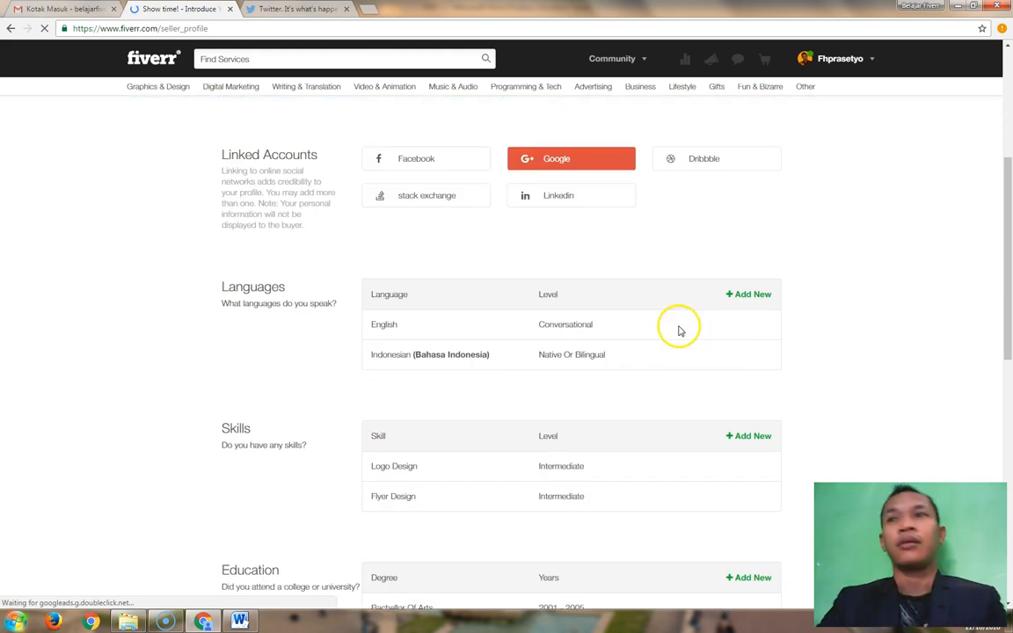
{"action": "scroll", "coordinate": [537, 351], "scroll_direction": "down", "scroll_amount": 1}
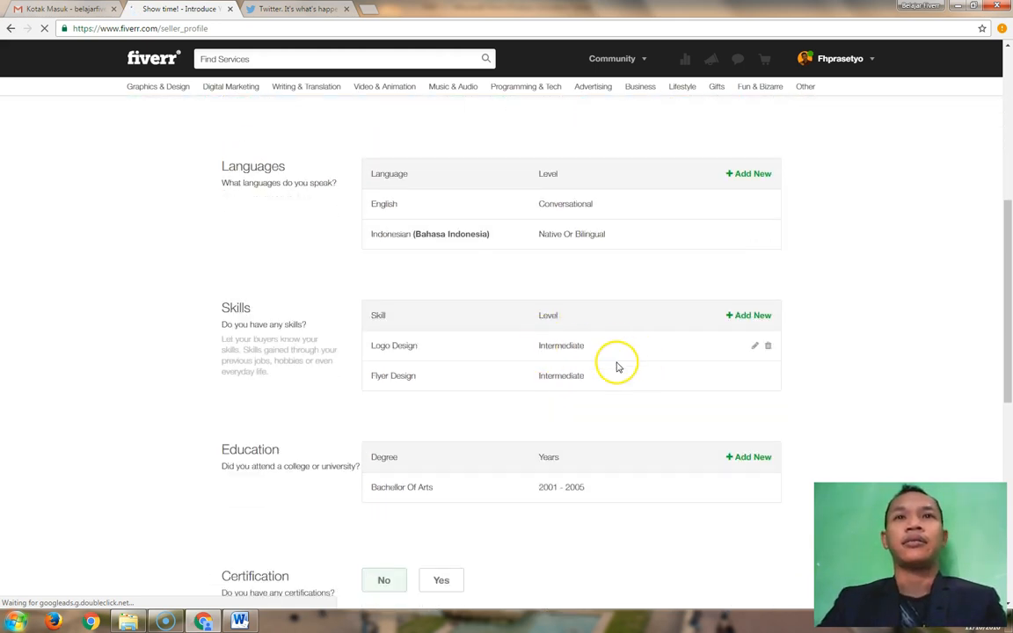
{"action": "scroll", "coordinate": [554, 387], "scroll_direction": "down", "scroll_amount": 2}
{"action": "scroll", "coordinate": [493, 404], "scroll_direction": "down", "scroll_amount": 1}
{"action": "scroll", "coordinate": [530, 403], "scroll_direction": "down", "scroll_amount": 1}
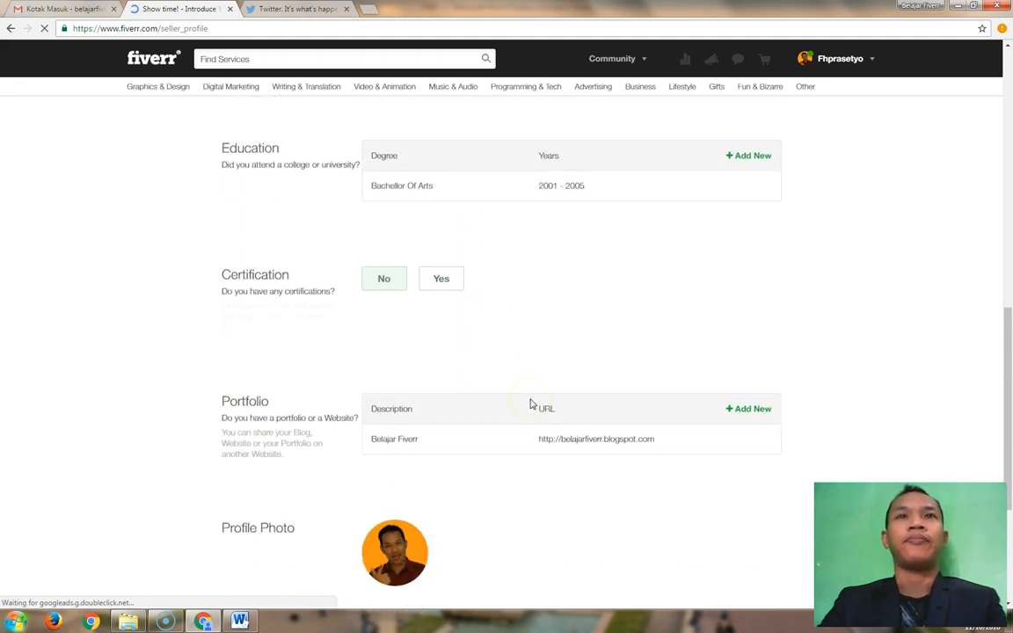
{"action": "scroll", "coordinate": [531, 404], "scroll_direction": "down", "scroll_amount": 3}
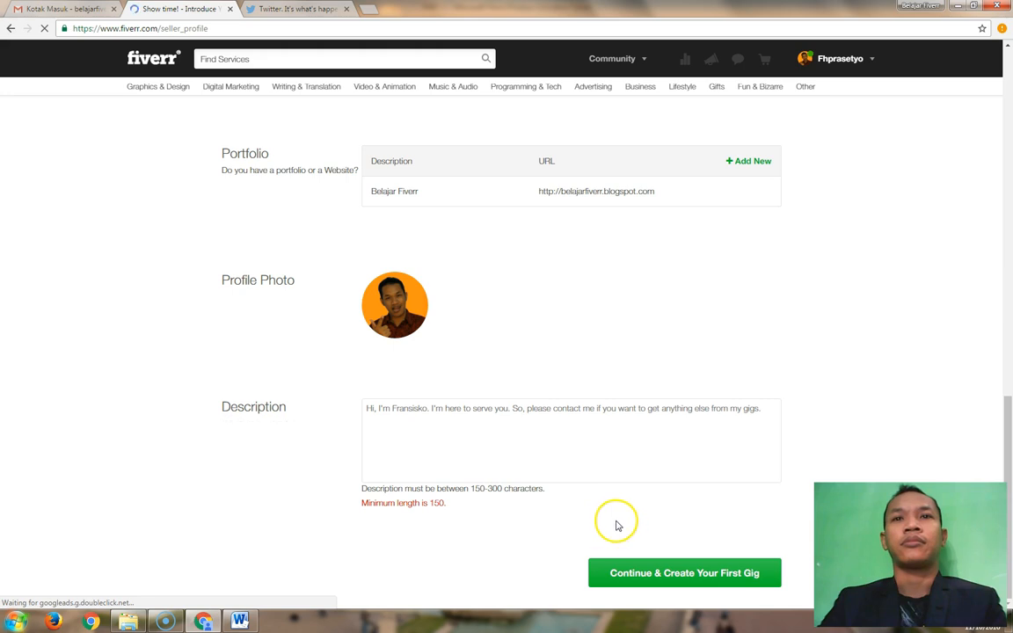
{"action": "left_click", "coordinate": [541, 457]}
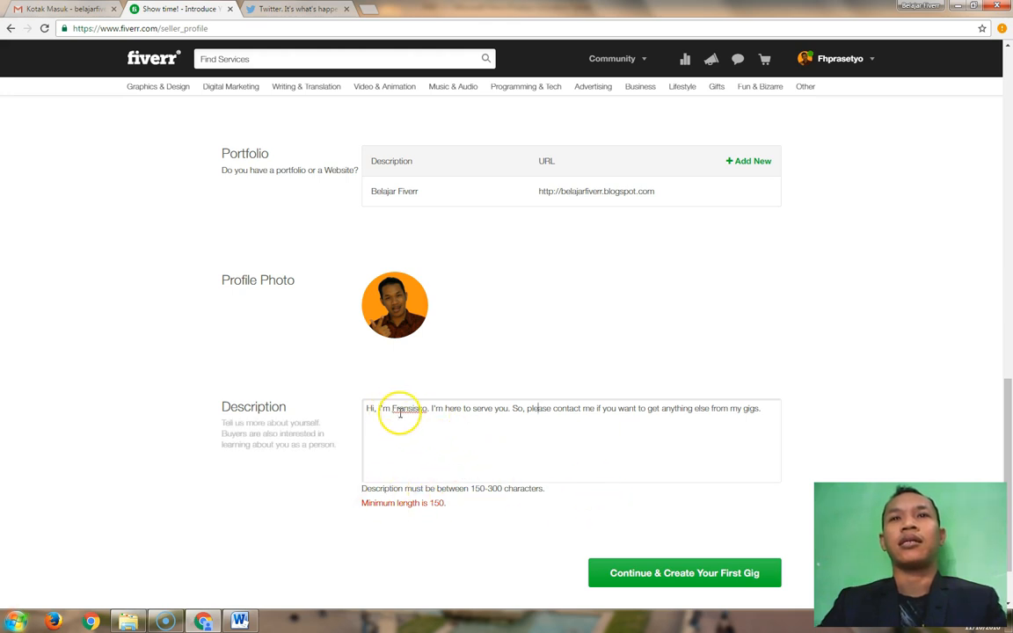
{"action": "left_click_drag", "start_coordinate": [761, 410], "coordinate": [385, 412]}
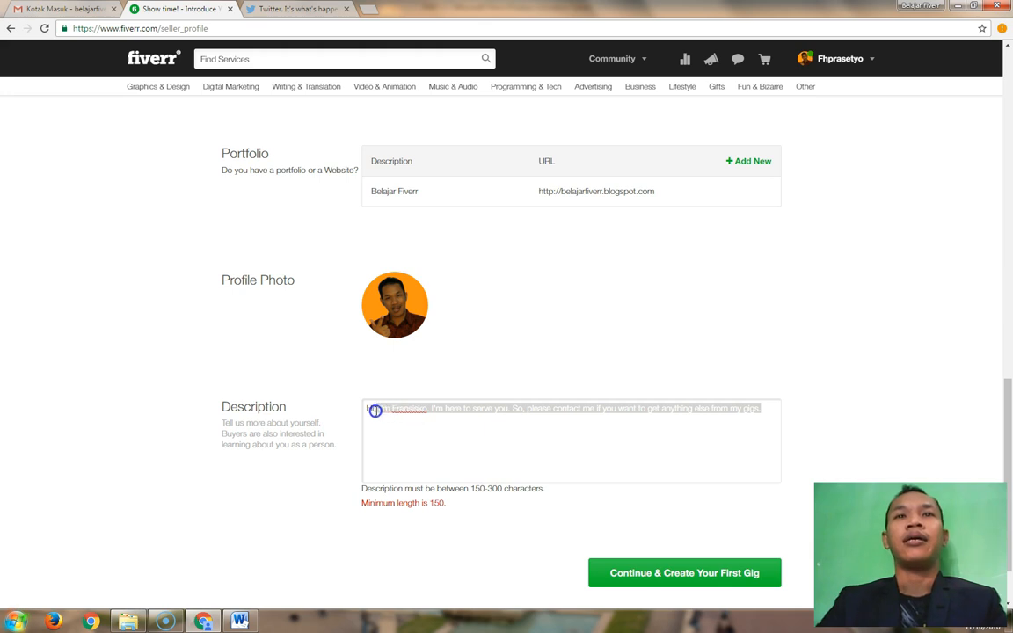
{"action": "key", "text": "Return"}
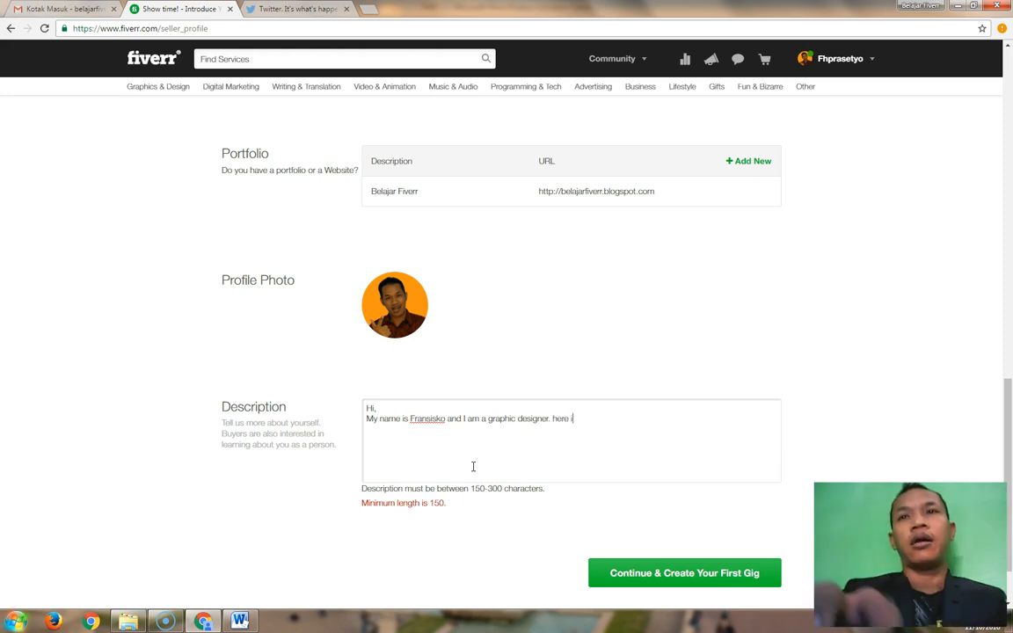
{"action": "left_click", "coordinate": [554, 419]}
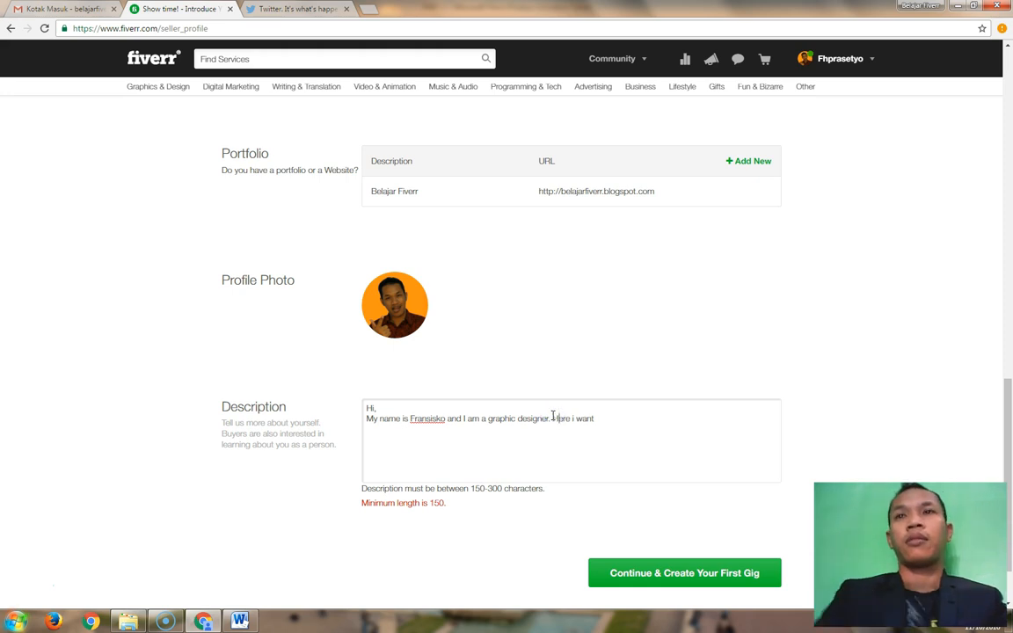
{"action": "left_click", "coordinate": [576, 419]}
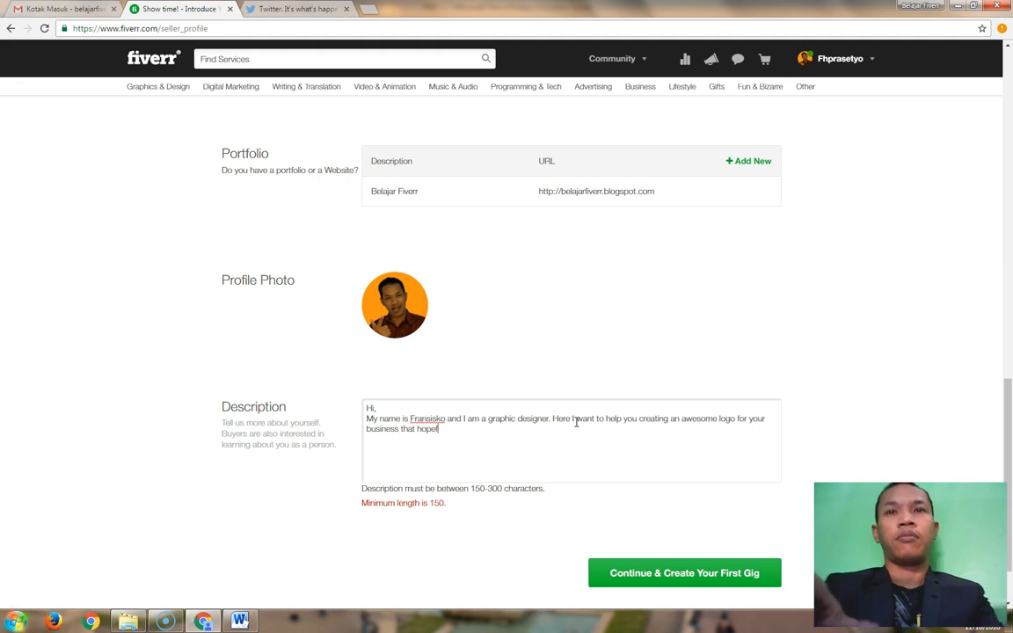
Step: End the description with "hopefully can take your business to the next level." and continue to creating the first gig
{"action": "type", "text": "y can bo"}
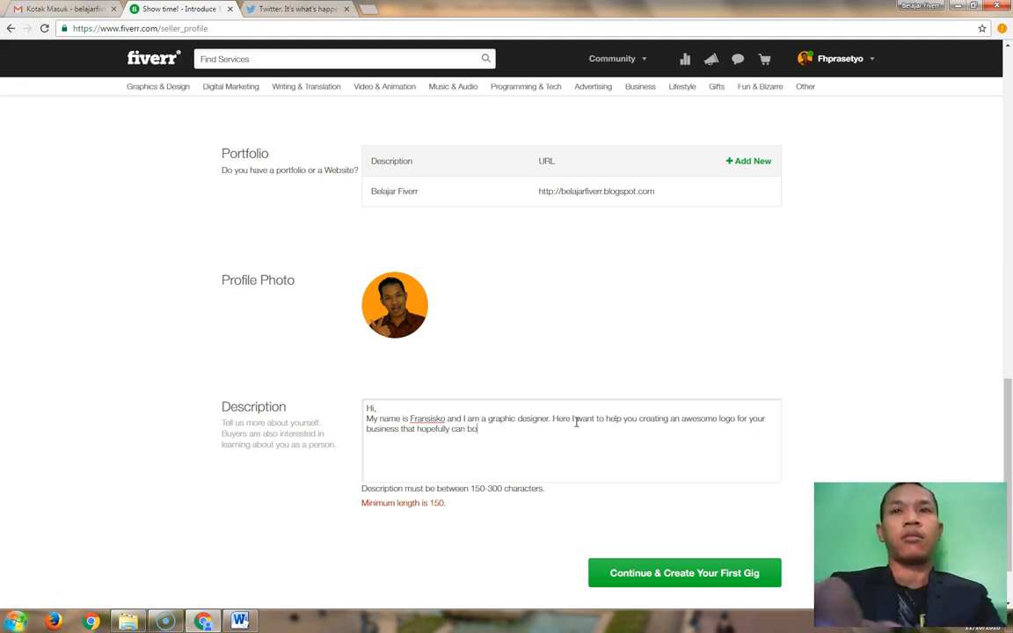
{"action": "key", "text": "BackSpace"}
{"action": "key", "text": "BackSpace"}
{"action": "type", "text": "take "}
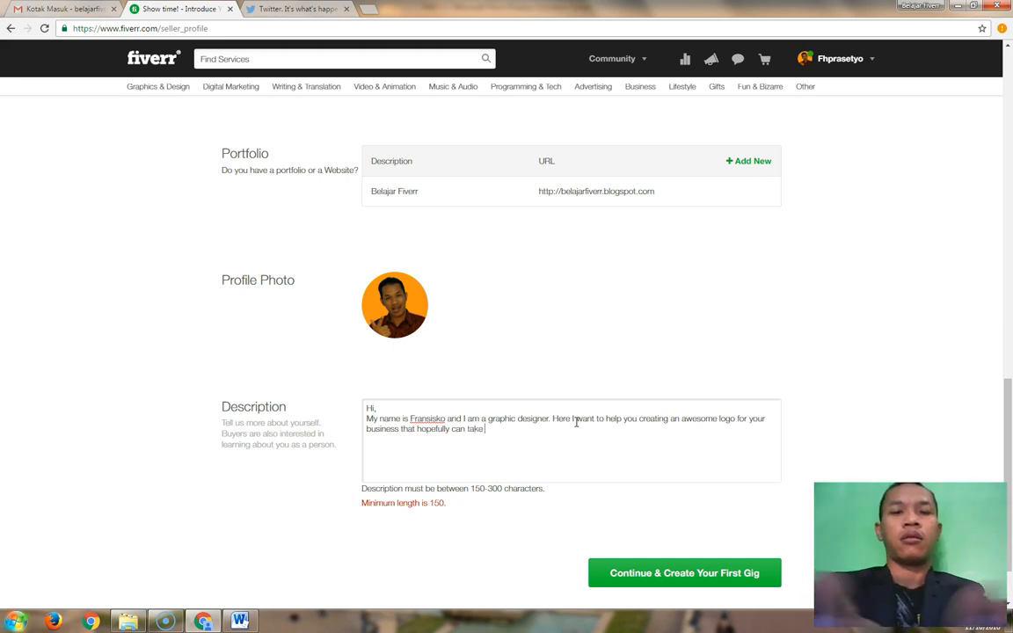
{"action": "type", "text": "your business "}
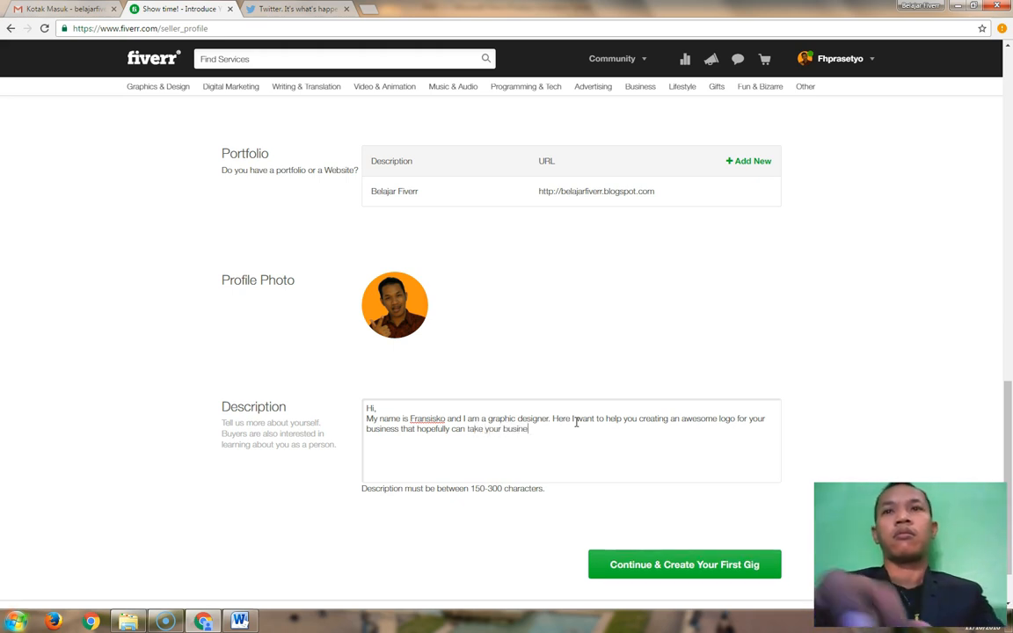
{"action": "type", "text": "to th"}
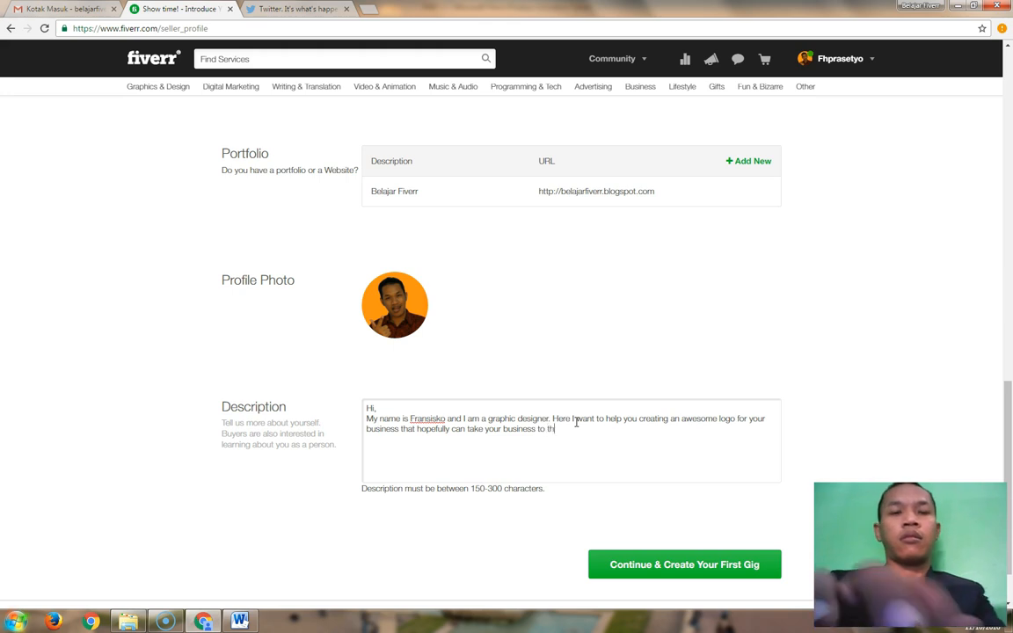
{"action": "type", "text": "e next level."}
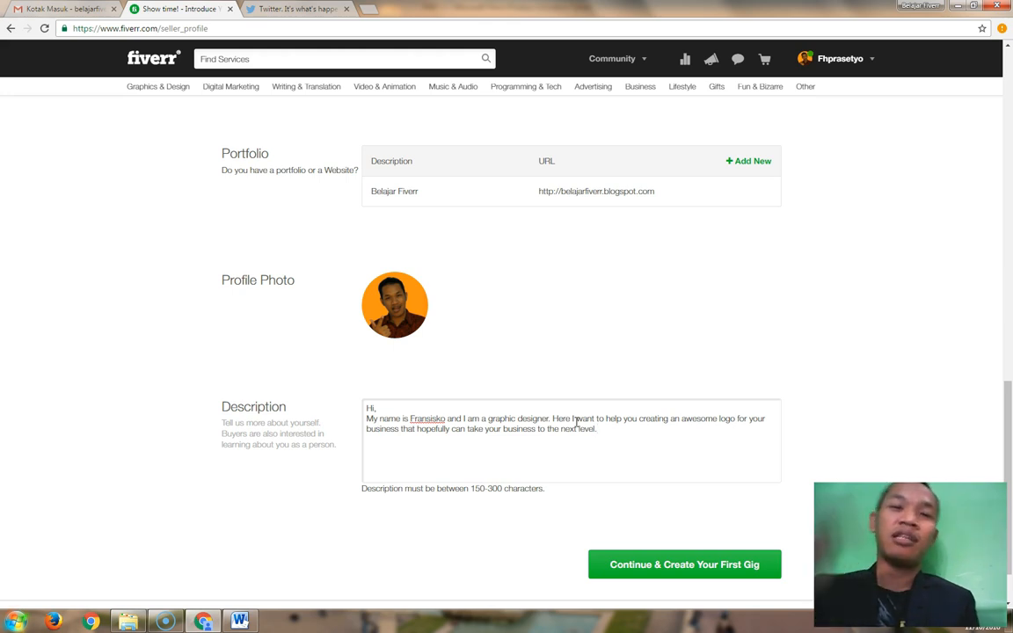
{"action": "left_click", "coordinate": [643, 556]}
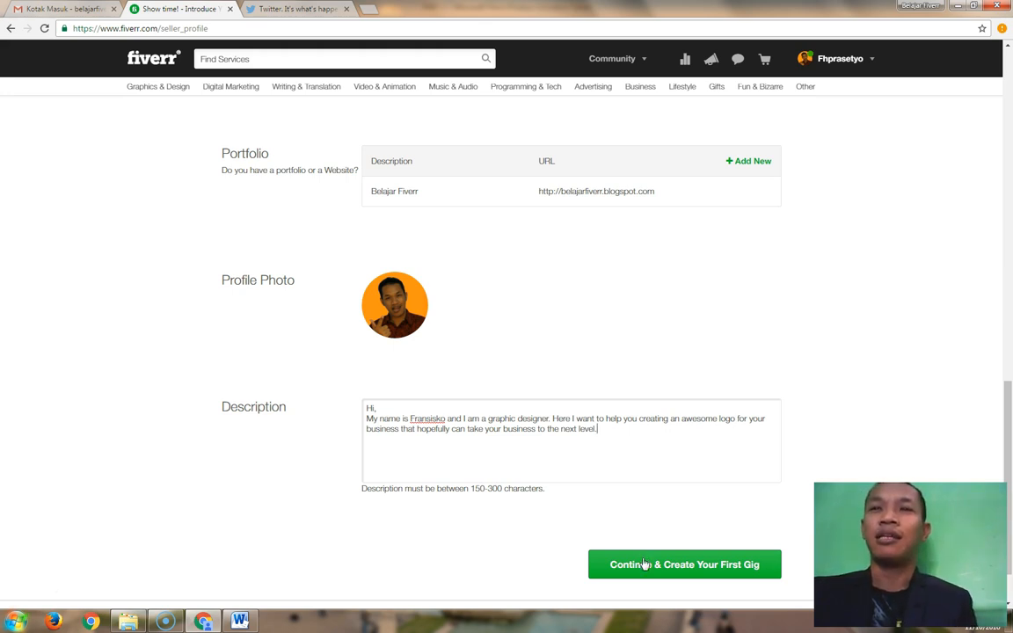
{"action": "left_click", "coordinate": [644, 564]}
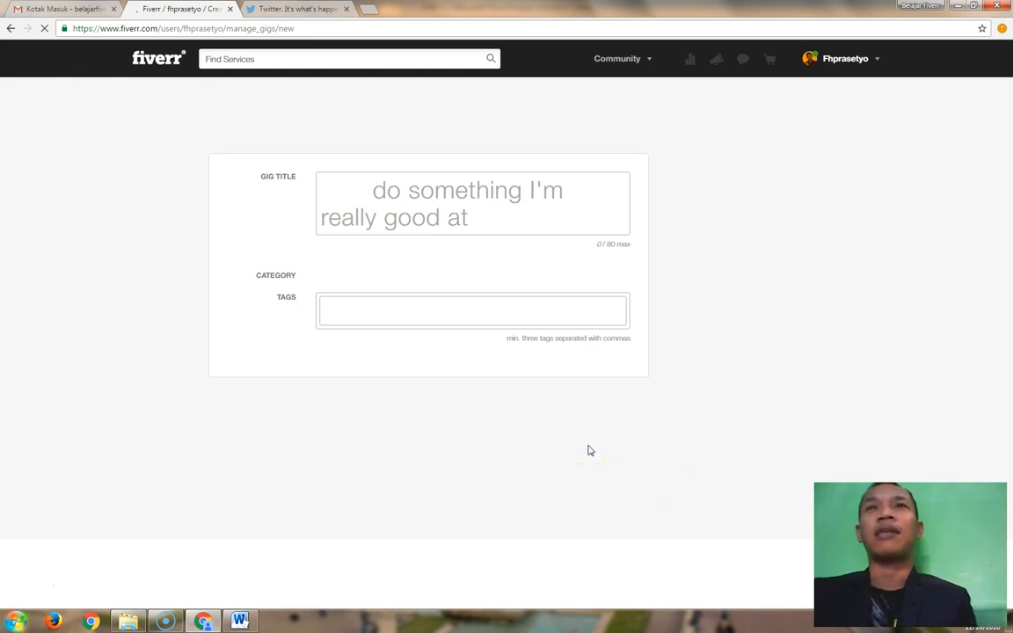
{"action": "left_click", "coordinate": [582, 451]}
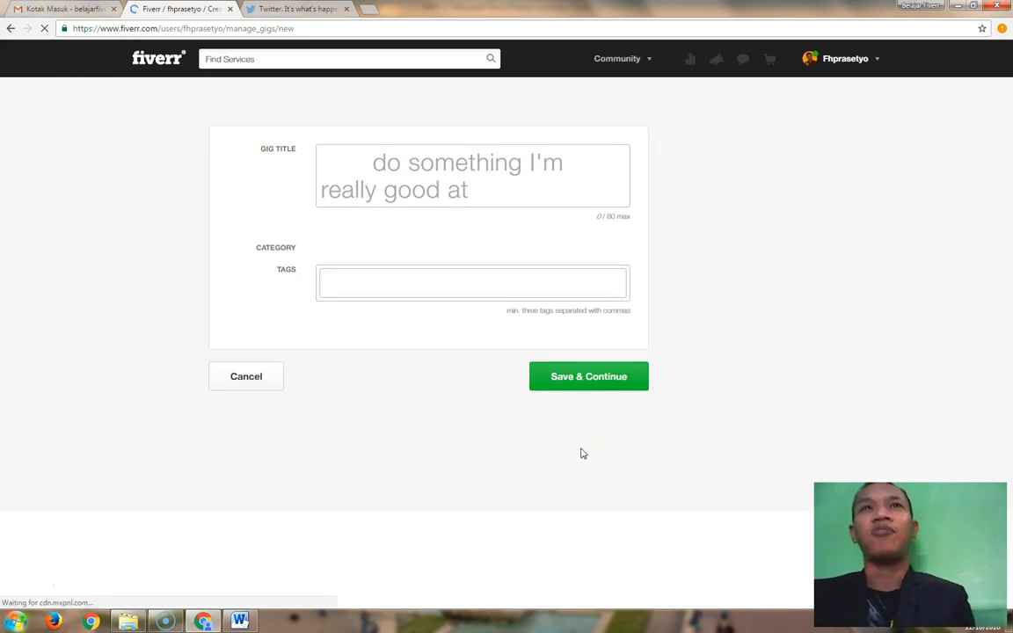
{"action": "left_click", "coordinate": [536, 366]}
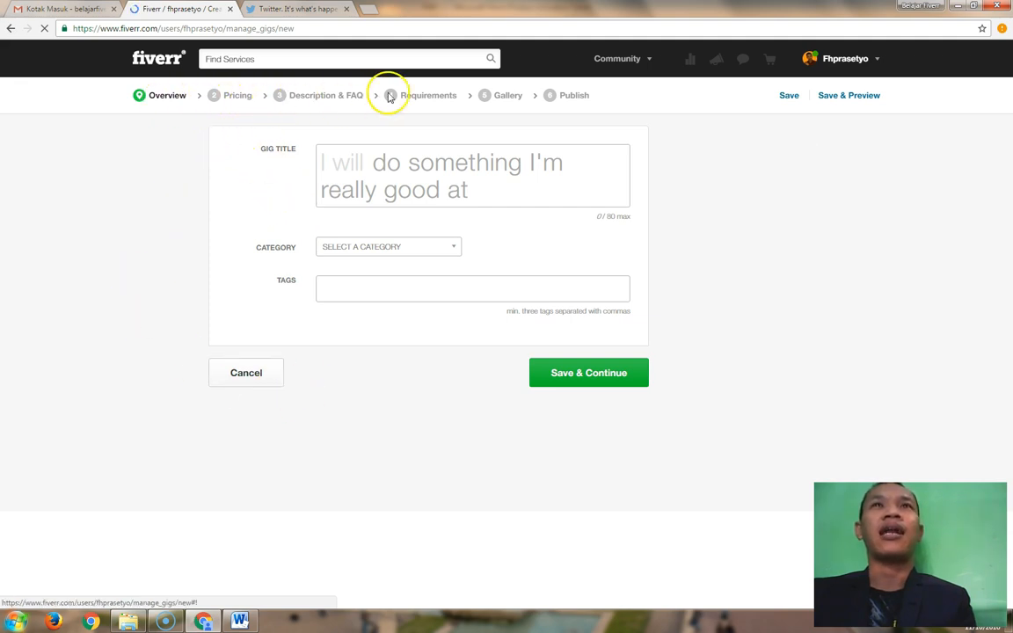
{"action": "mouse_move", "coordinate": [469, 183]}
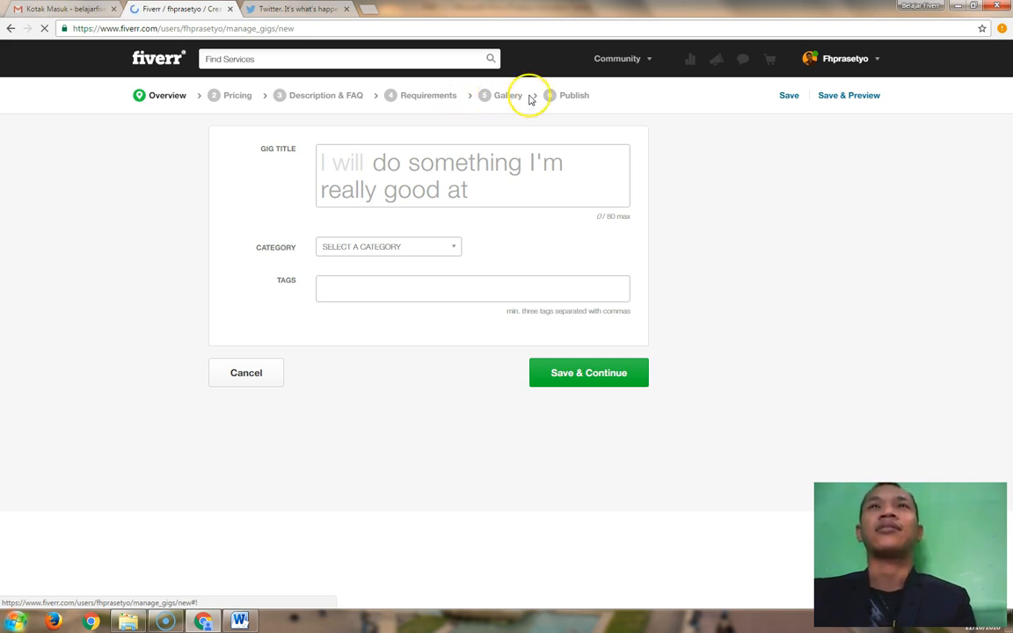
{"action": "left_click", "coordinate": [571, 172]}
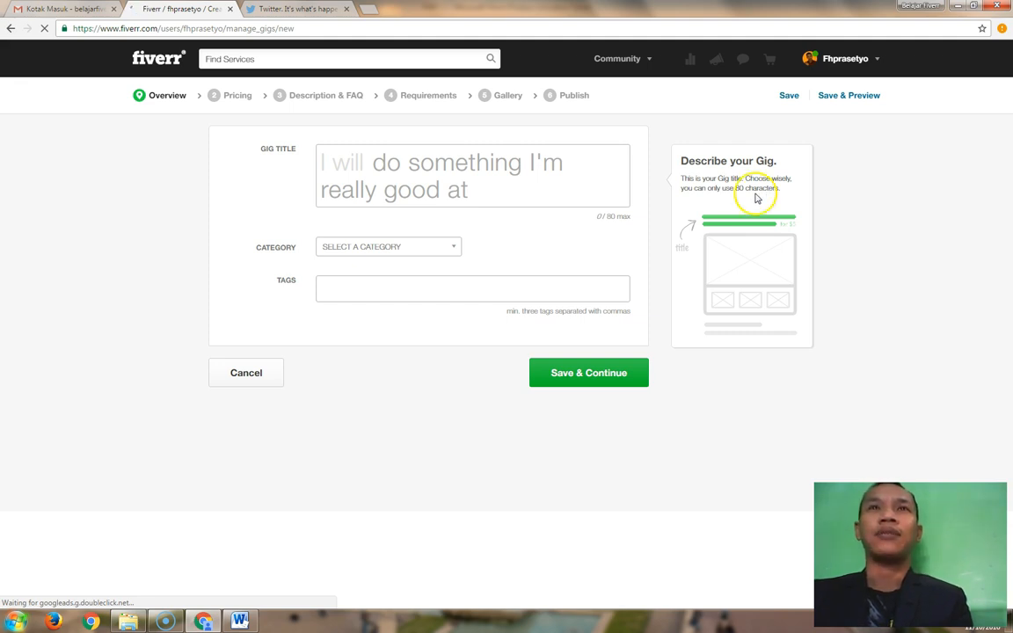
Step: Title the gig "design an amazing logo for your business" and assign it to the suggested category Graphics & Design > Logo Design
{"action": "left_click", "coordinate": [431, 162]}
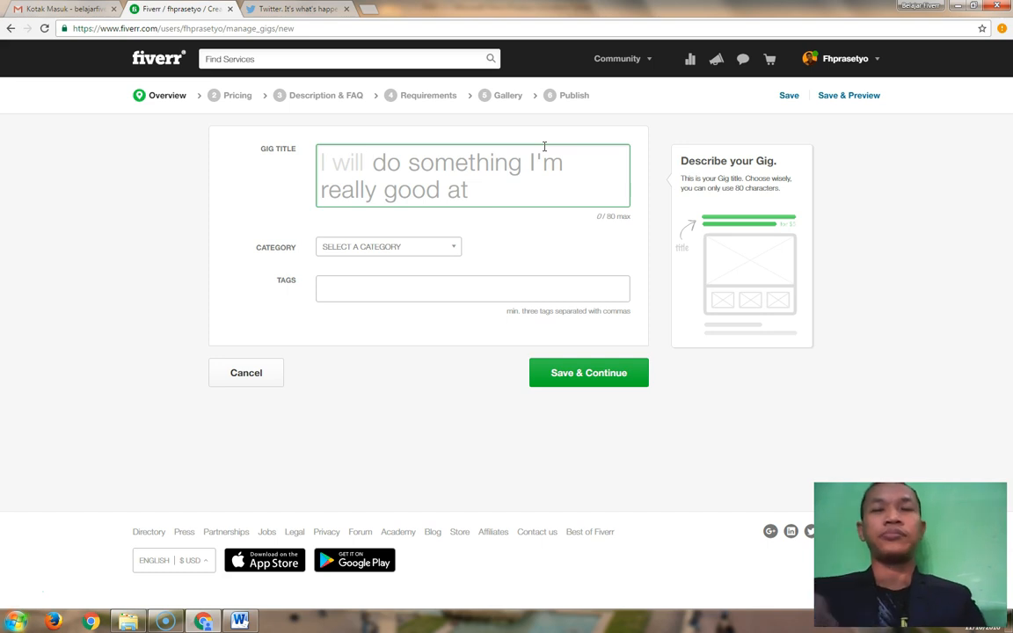
{"action": "type", "text": "do"}
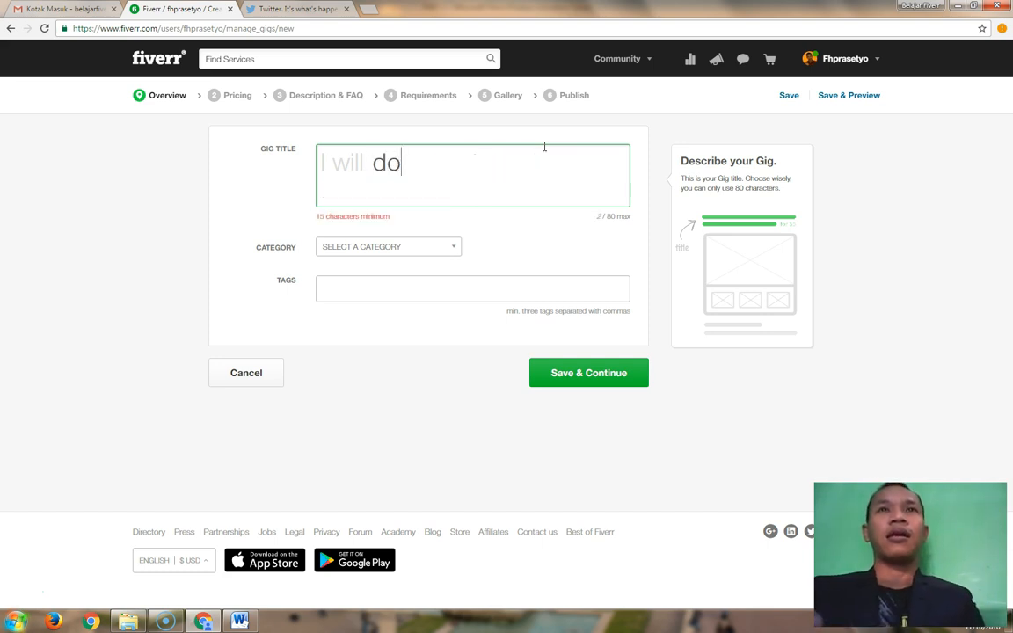
{"action": "key", "text": "BackSpace"}
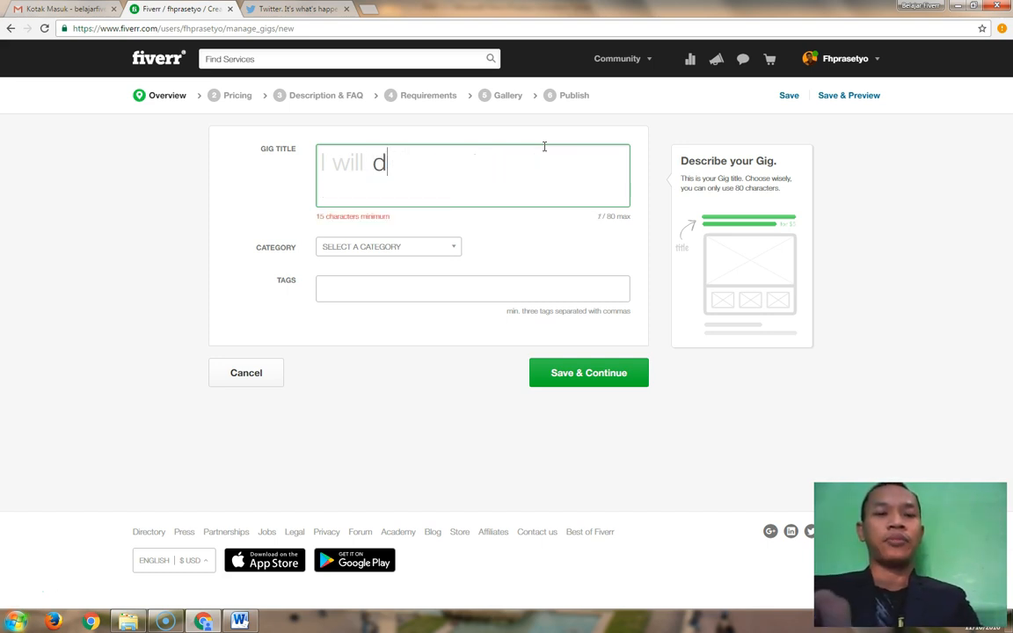
{"action": "type", "text": "esig"}
{"action": "key", "text": "BackSpace"}
{"action": "type", "text": "si"}
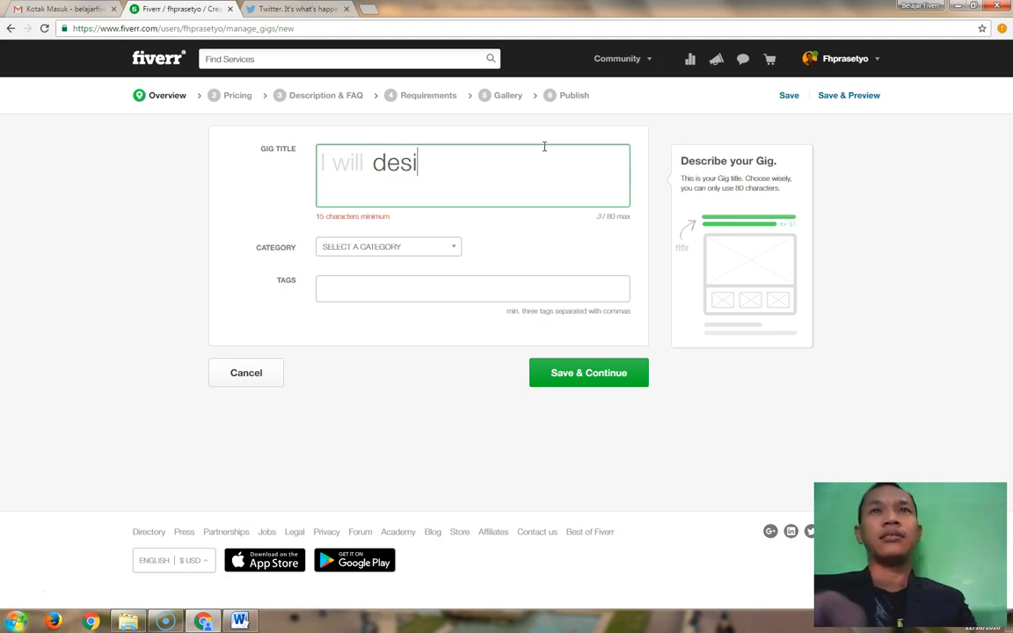
{"action": "type", "text": "gn an ama"}
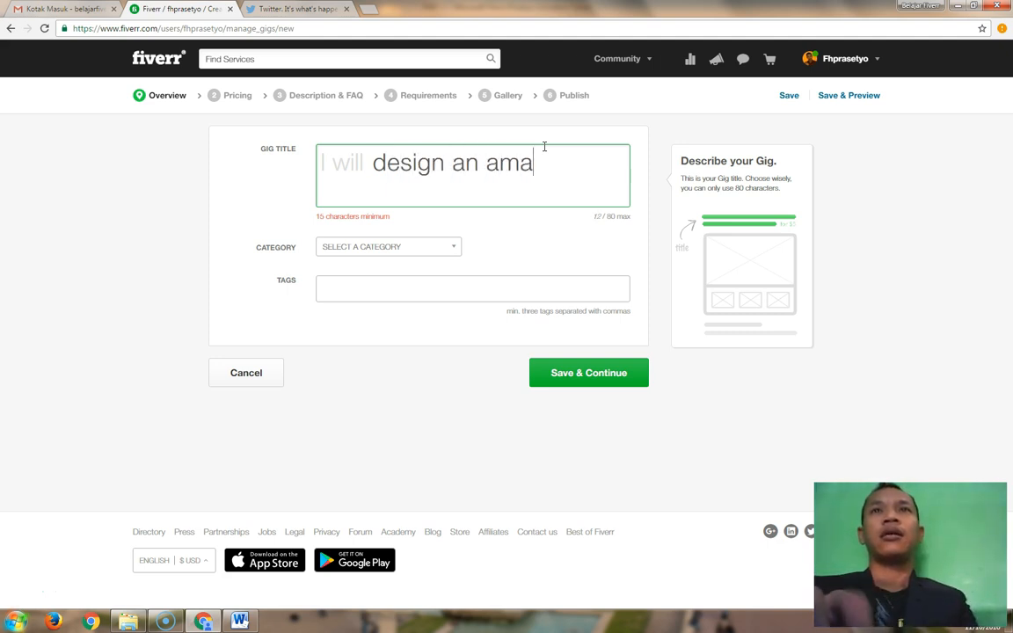
{"action": "type", "text": "zing logo"}
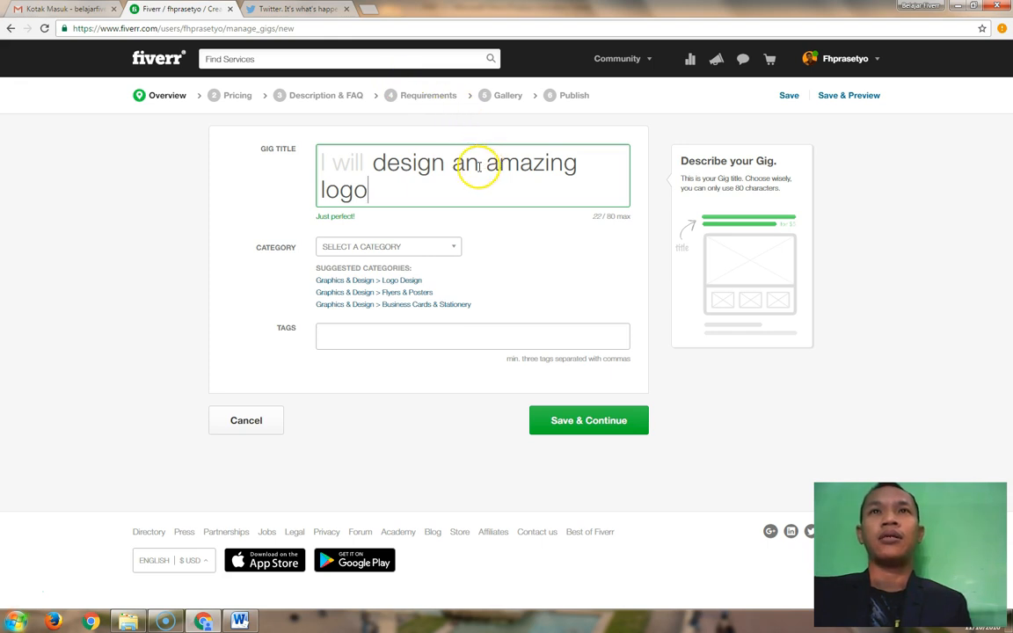
{"action": "type", "text": "f"}
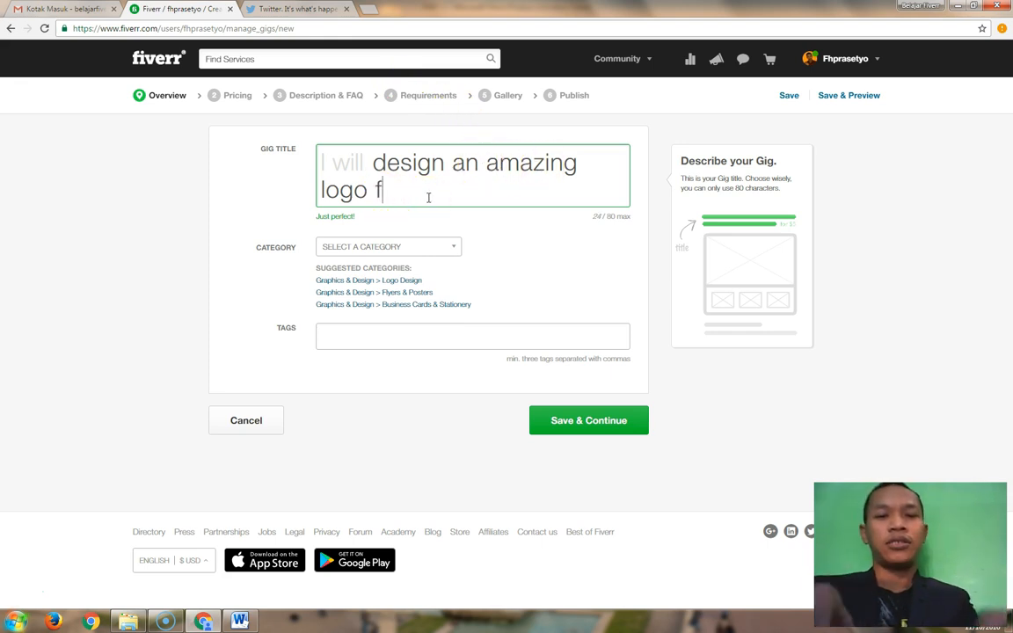
{"action": "type", "text": "or your business"}
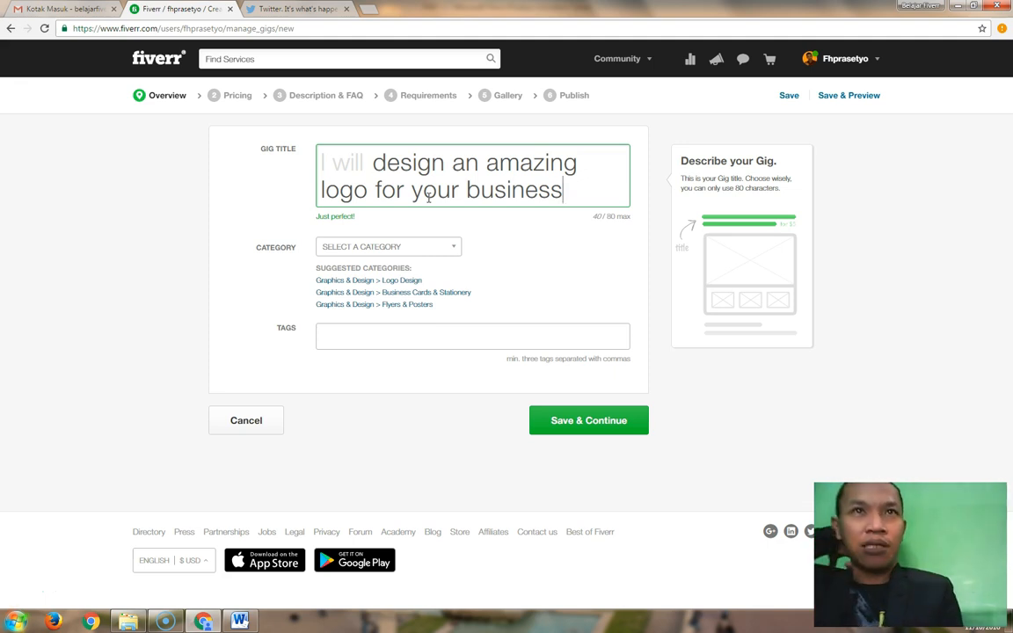
{"action": "left_click", "coordinate": [381, 283]}
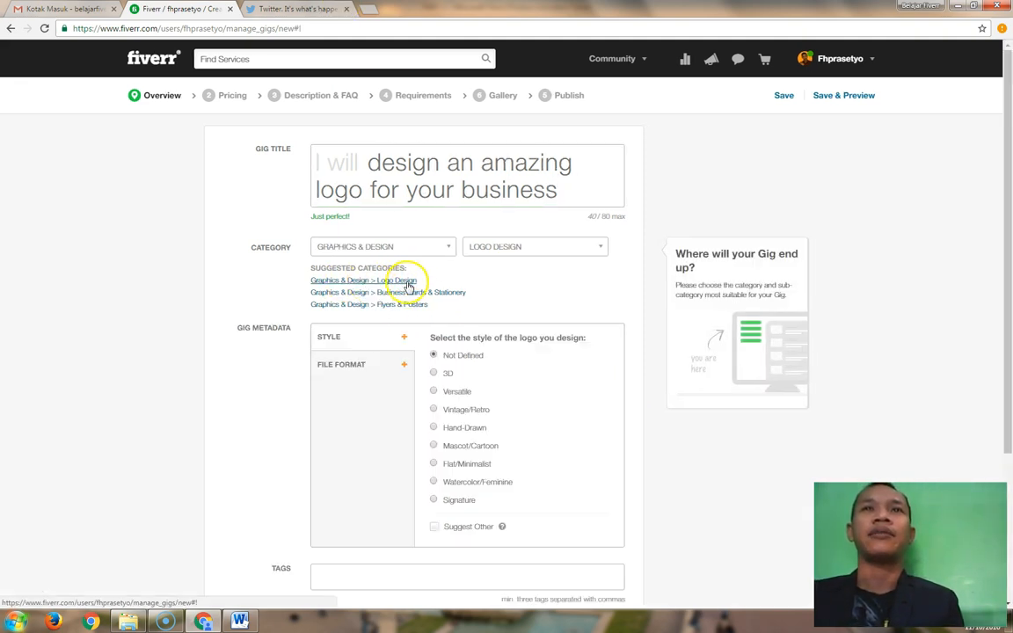
Step: Select AI, JPG, PDF, PNG, EPS and CDR as the provided file formats in the gig metadata
{"action": "scroll", "coordinate": [466, 248], "scroll_direction": "down", "scroll_amount": 2}
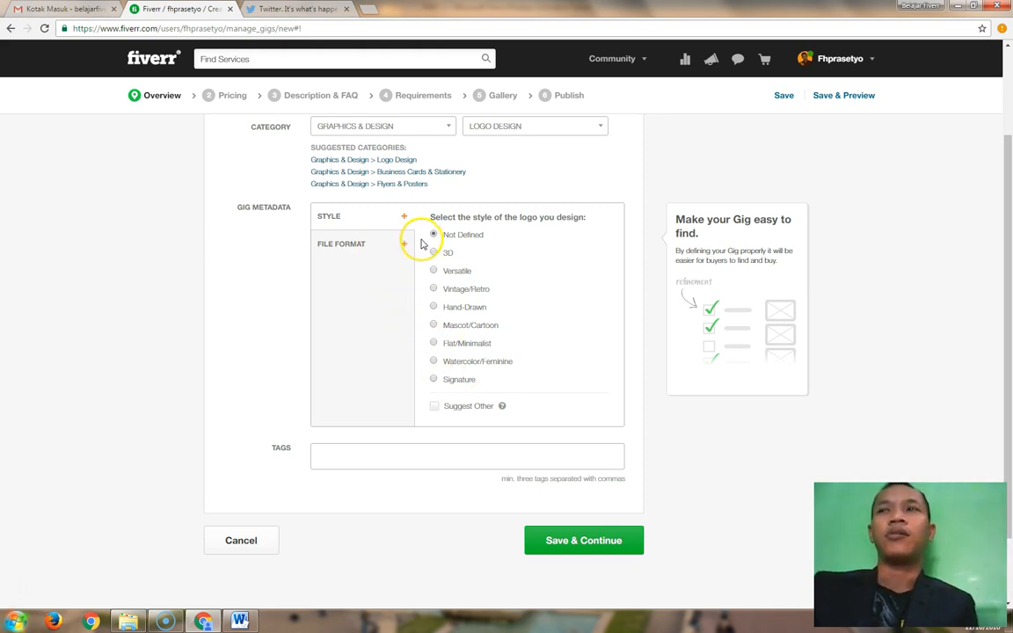
{"action": "left_click", "coordinate": [342, 247]}
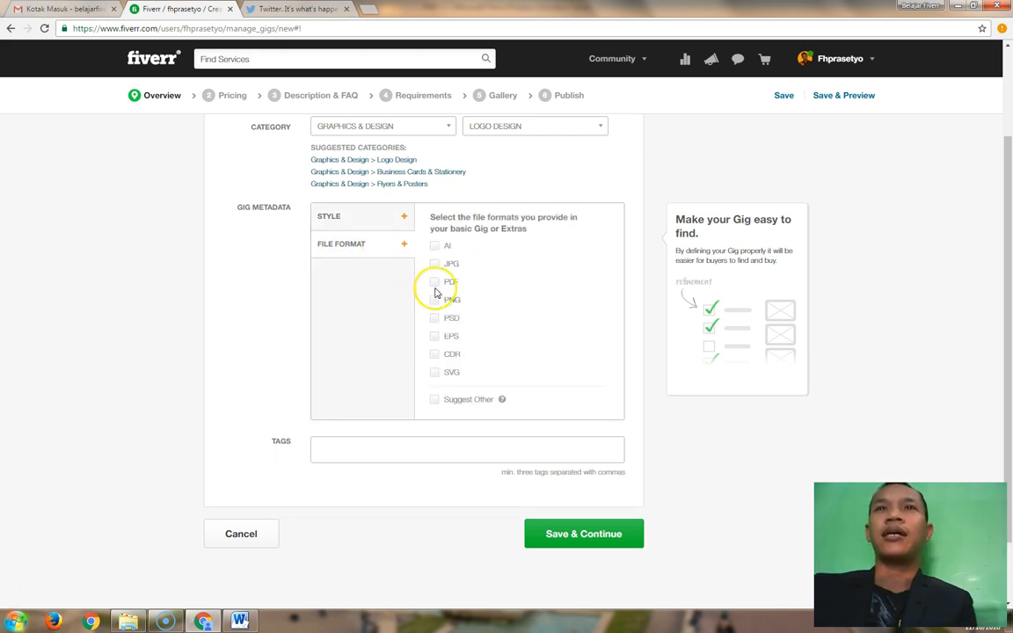
{"action": "left_click", "coordinate": [434, 247]}
{"action": "left_click", "coordinate": [436, 264]}
{"action": "left_click", "coordinate": [434, 282]}
{"action": "left_click", "coordinate": [433, 300]}
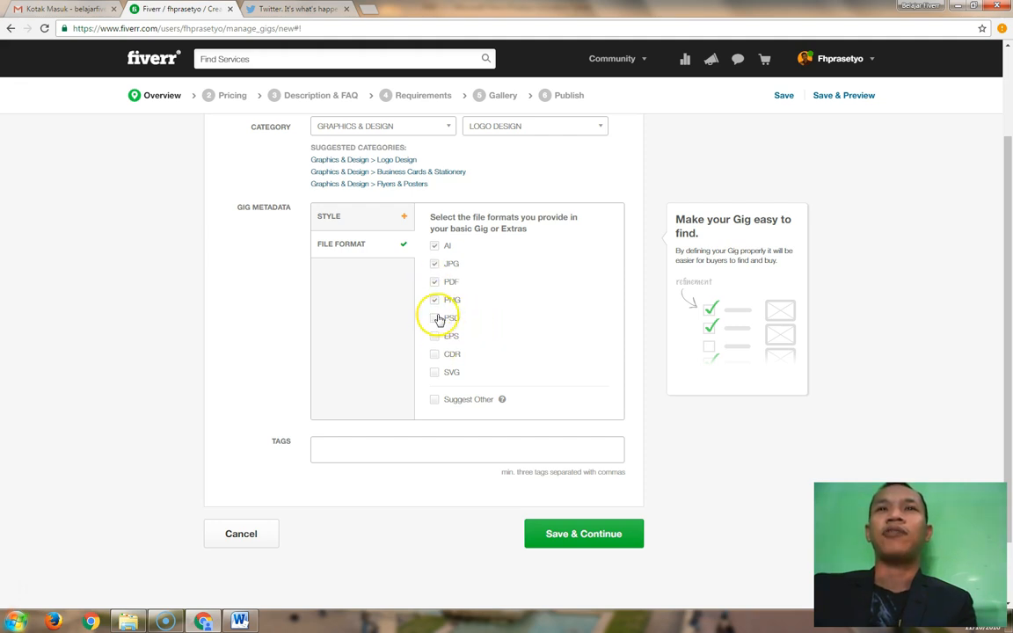
{"action": "left_click", "coordinate": [428, 339]}
{"action": "left_click", "coordinate": [434, 353]}
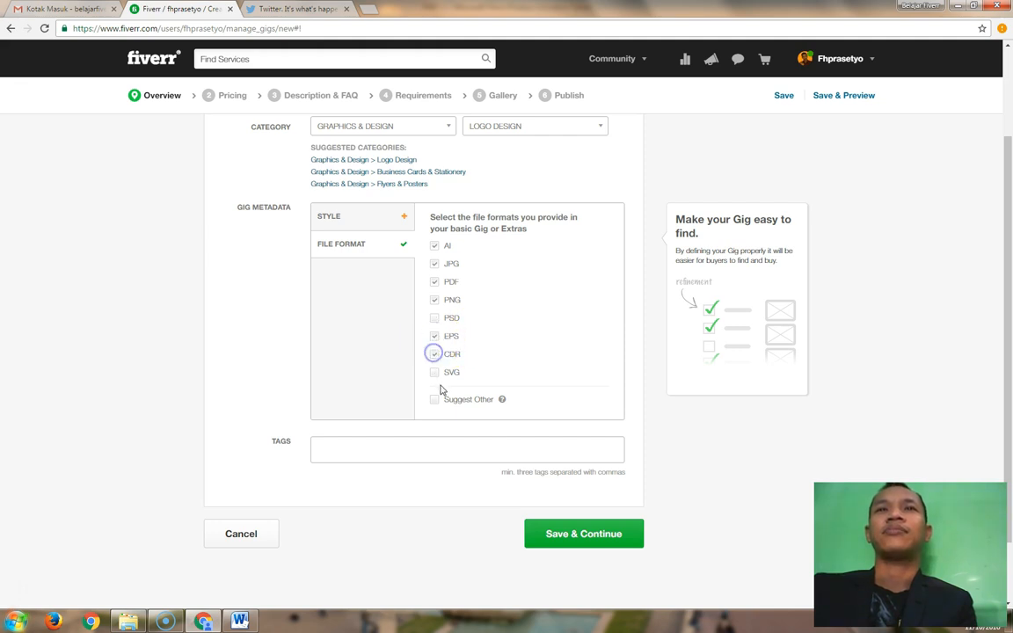
Step: Add "business" as the first tag of the gig
{"action": "left_click", "coordinate": [428, 454]}
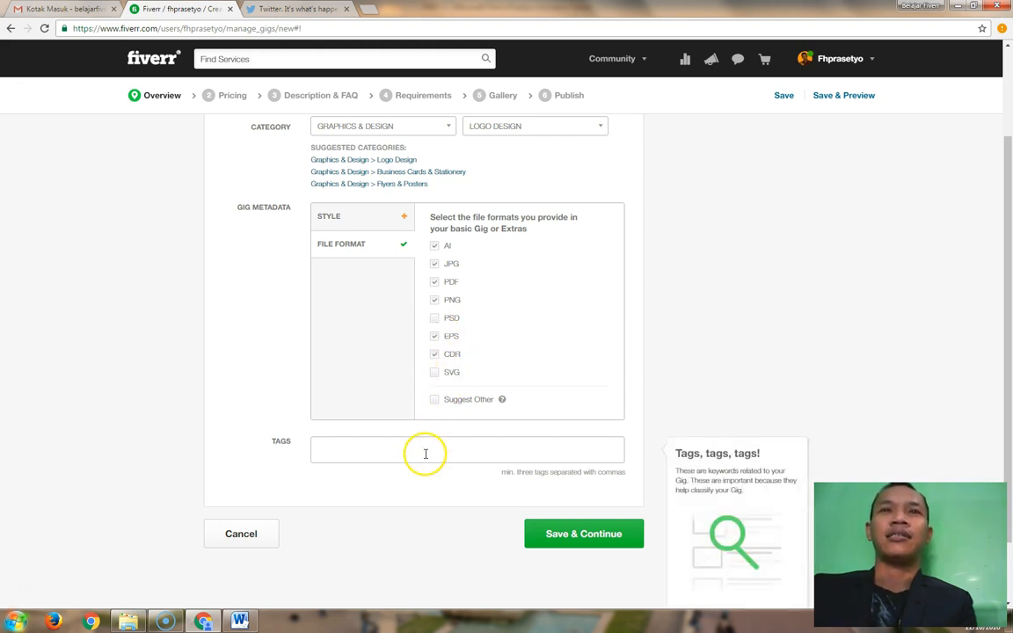
{"action": "left_click", "coordinate": [426, 452]}
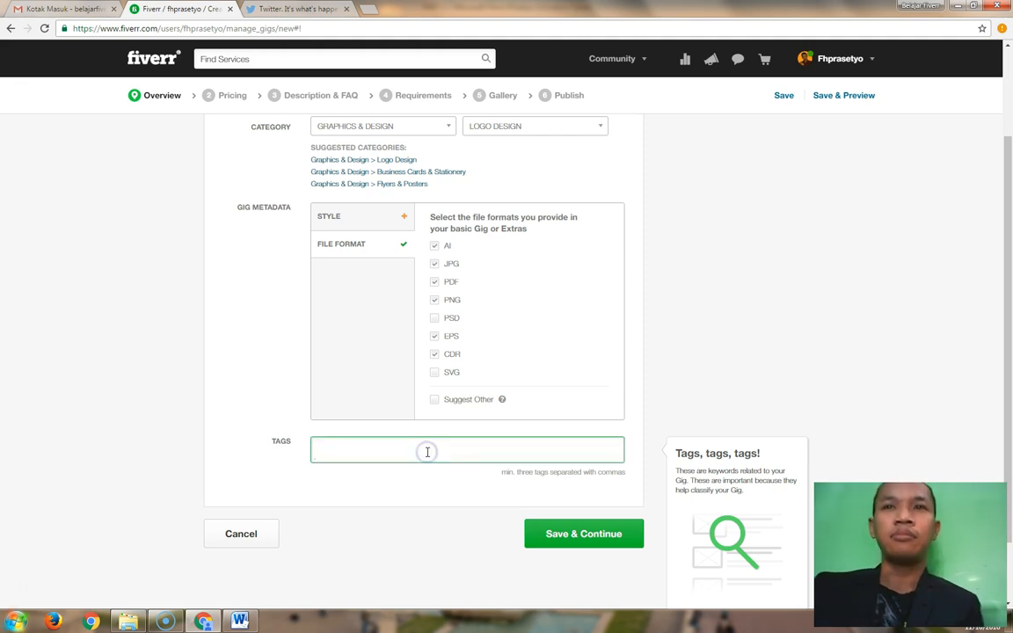
{"action": "scroll", "coordinate": [427, 453], "scroll_direction": "up", "scroll_amount": 2}
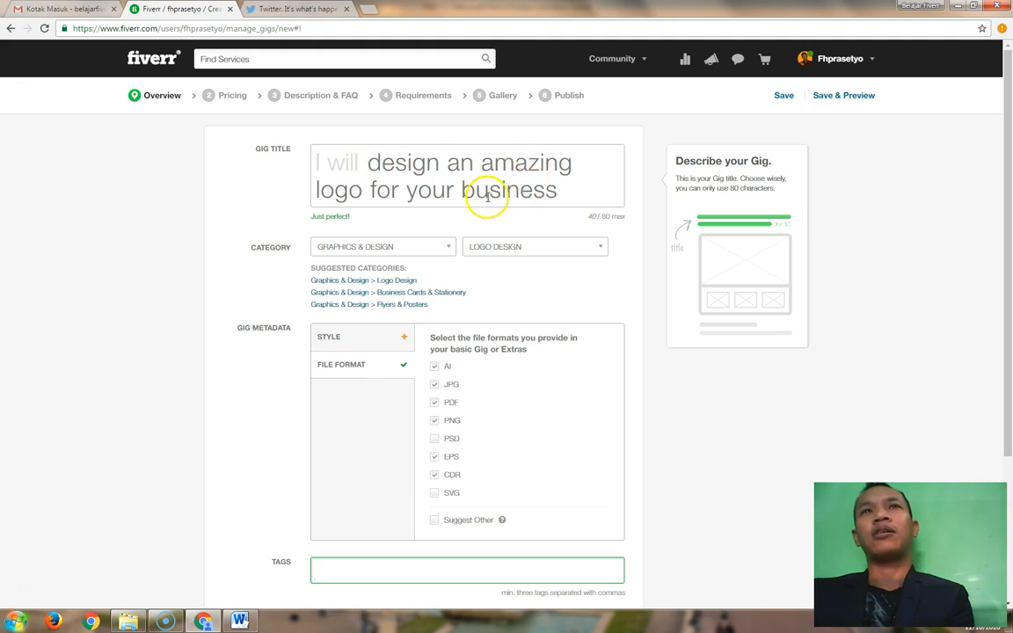
{"action": "scroll", "coordinate": [421, 430], "scroll_direction": "down", "scroll_amount": 2}
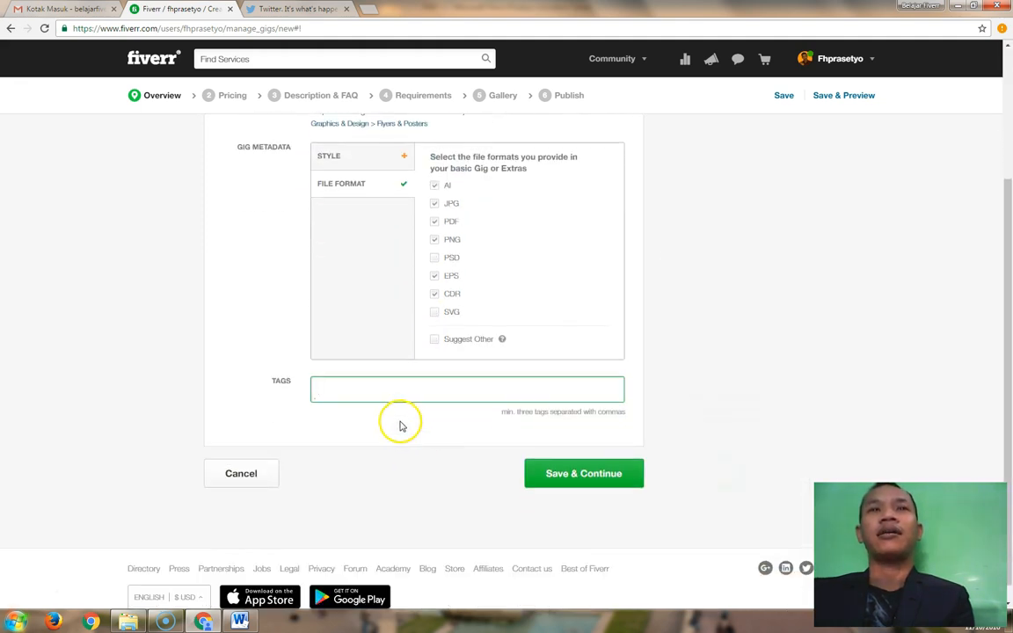
{"action": "left_click", "coordinate": [345, 392]}
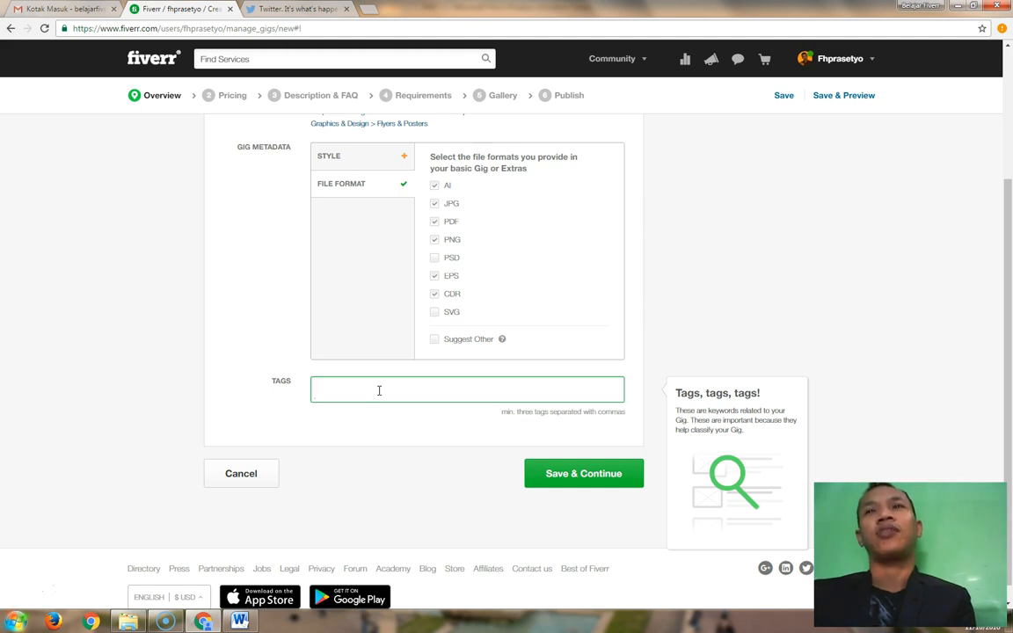
{"action": "type", "text": "bus"}
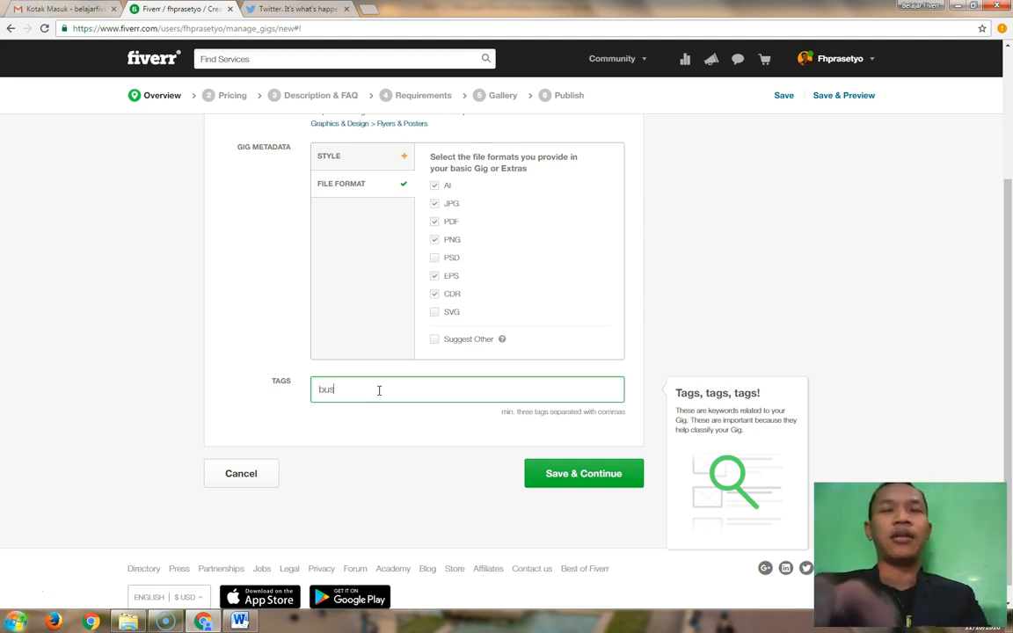
{"action": "type", "text": "iness"}
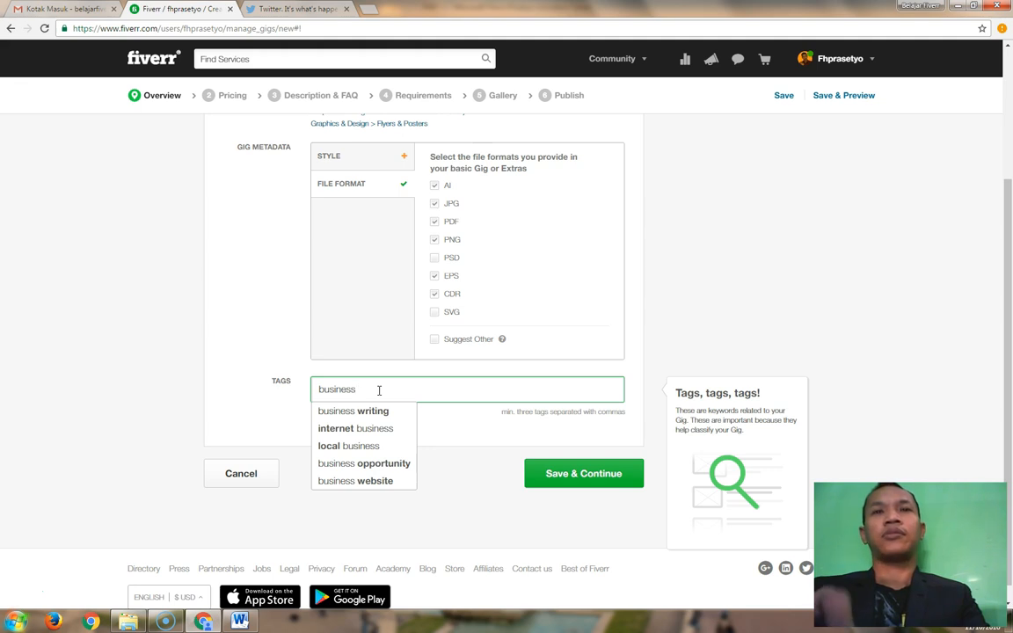
{"action": "key", "text": "BackSpace"}
{"action": "type", "text": ","}
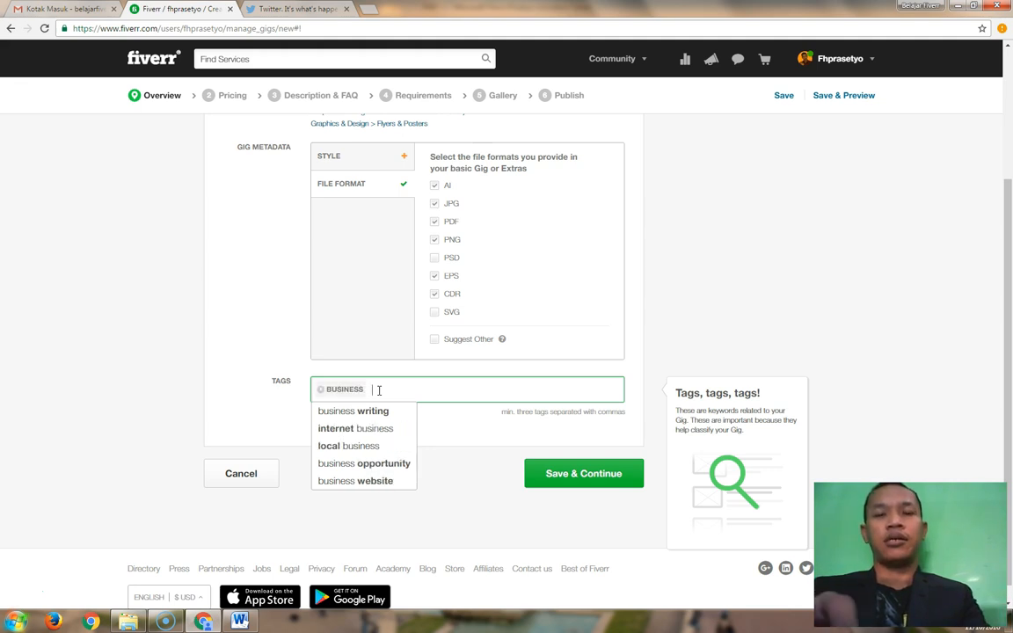
Step: Add "company" as the second tag of the gig
{"action": "type", "text": "a"}
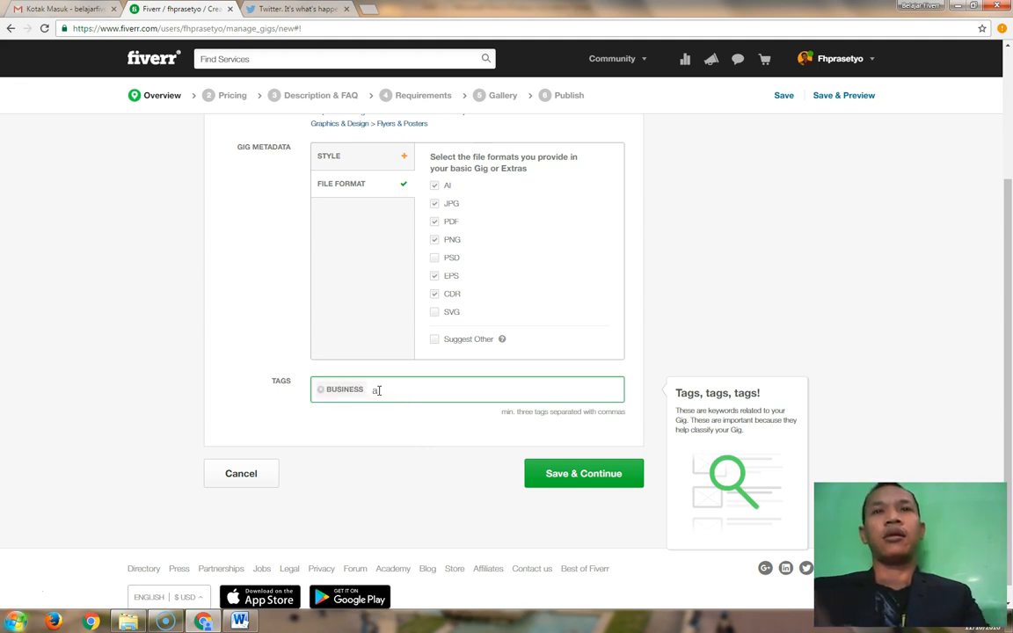
{"action": "scroll", "coordinate": [379, 390], "scroll_direction": "up", "scroll_amount": 2}
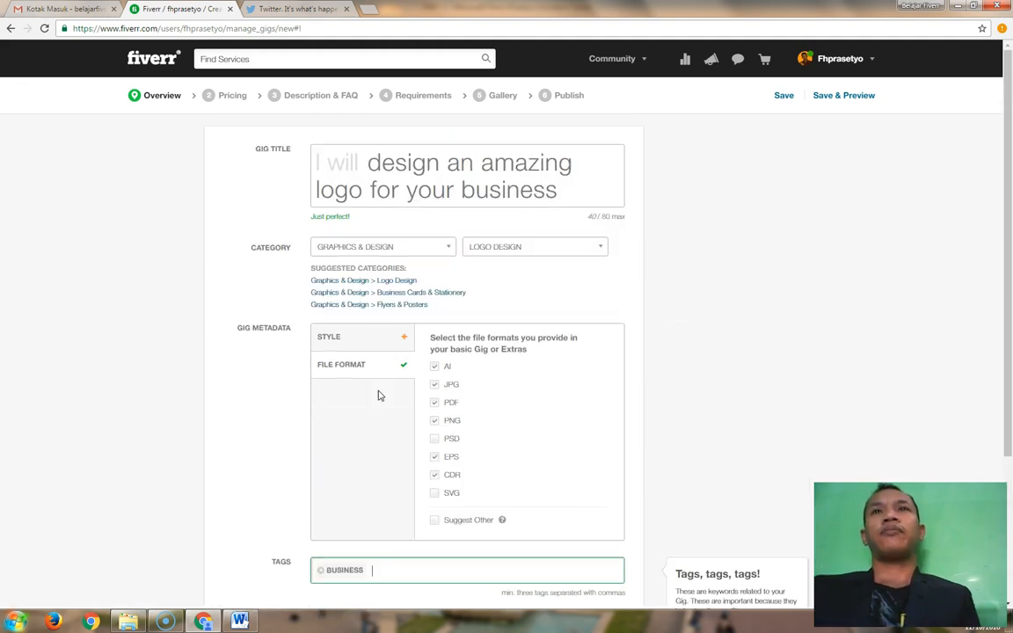
{"action": "scroll", "coordinate": [423, 411], "scroll_direction": "down", "scroll_amount": 2}
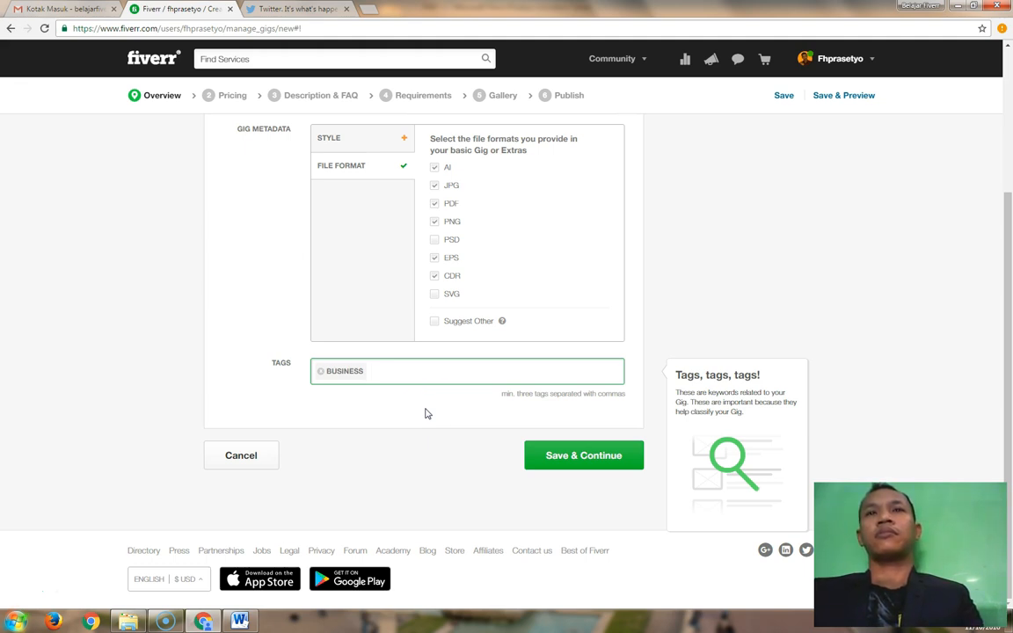
{"action": "scroll", "coordinate": [426, 413], "scroll_direction": "up", "scroll_amount": 1}
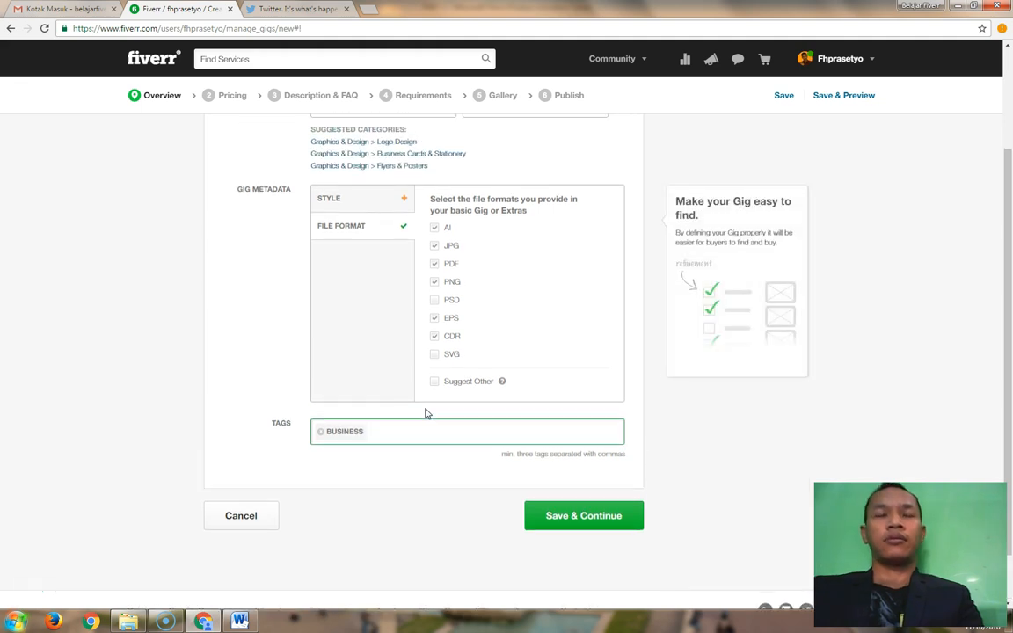
{"action": "scroll", "coordinate": [426, 414], "scroll_direction": "down", "scroll_amount": 1}
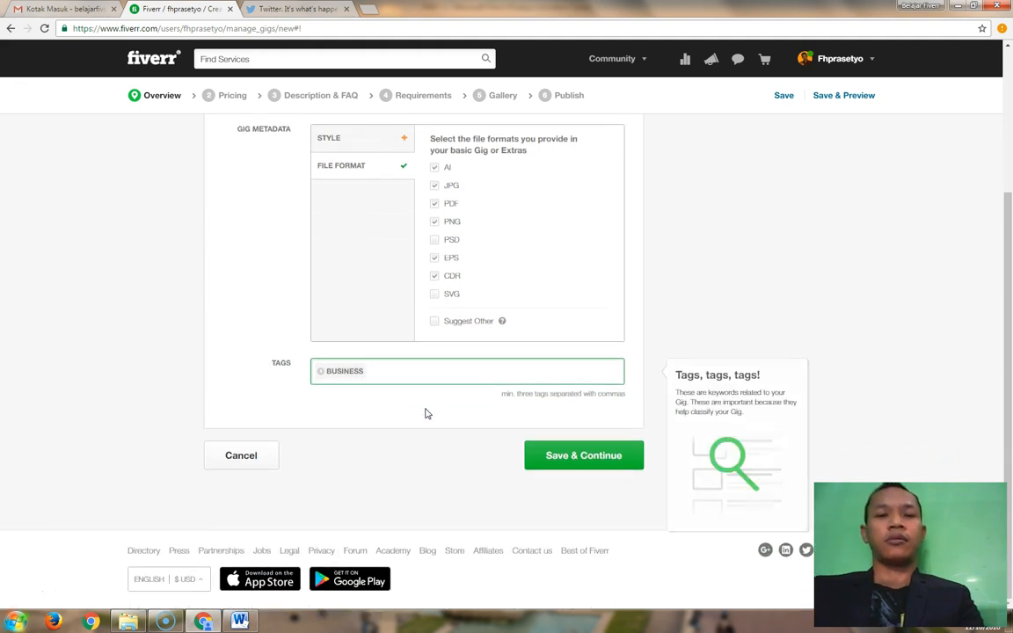
{"action": "type", "text": "company"}
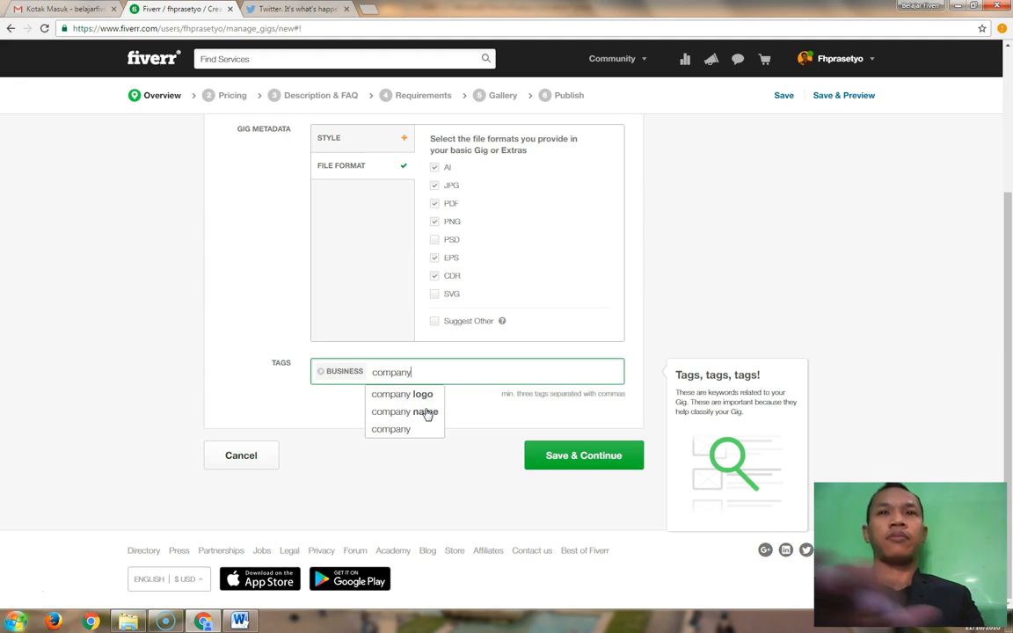
{"action": "key", "text": "Return"}
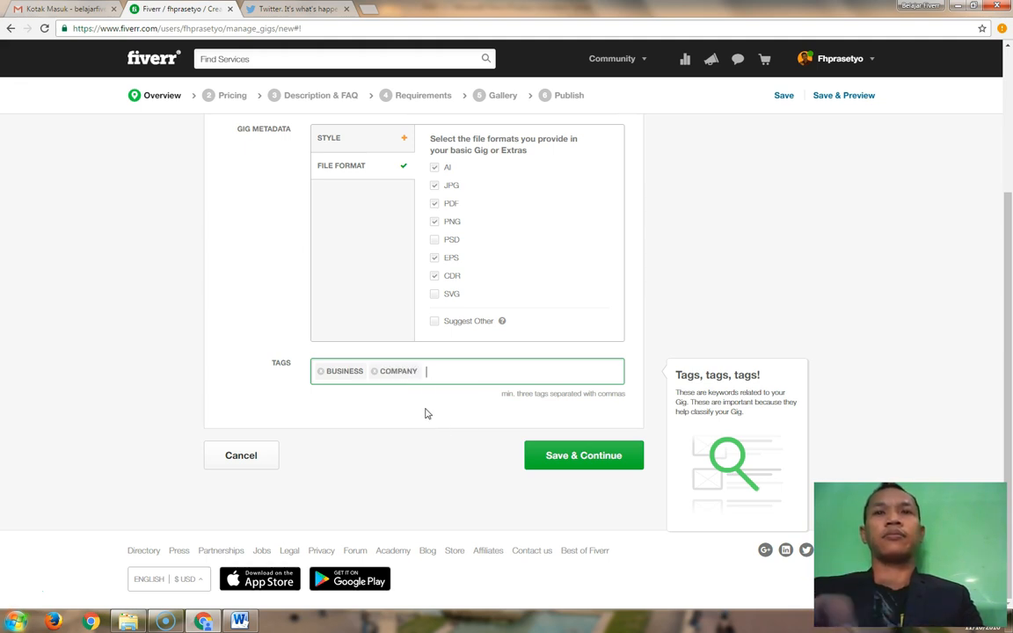
Step: Add "custom" and "amazing" as further tags of the gig
{"action": "type", "text": "logo"}
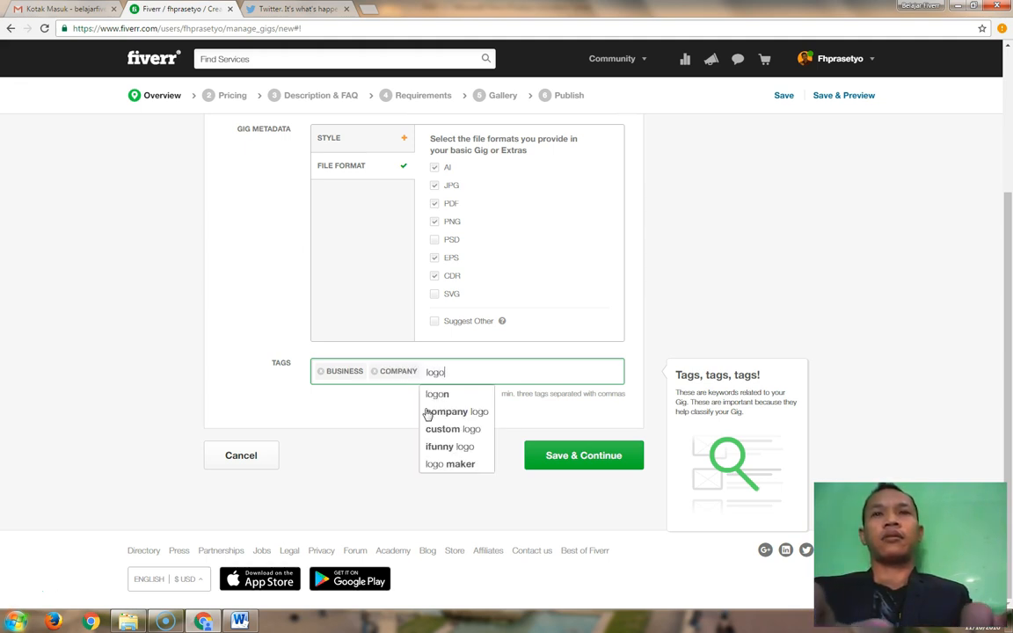
{"action": "key", "text": "BackSpace"}
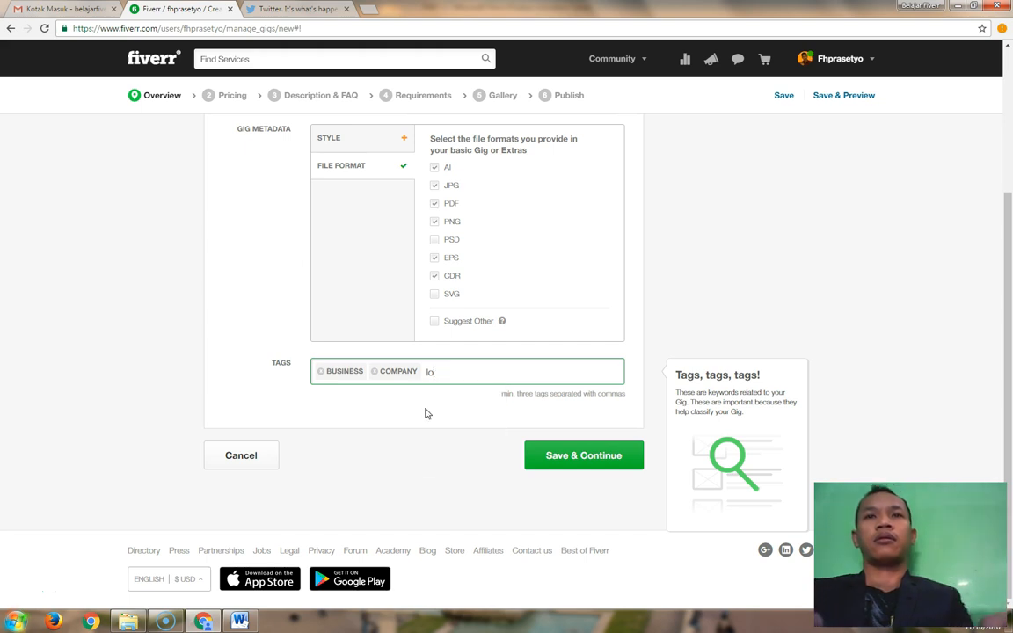
{"action": "type", "text": "custom"}
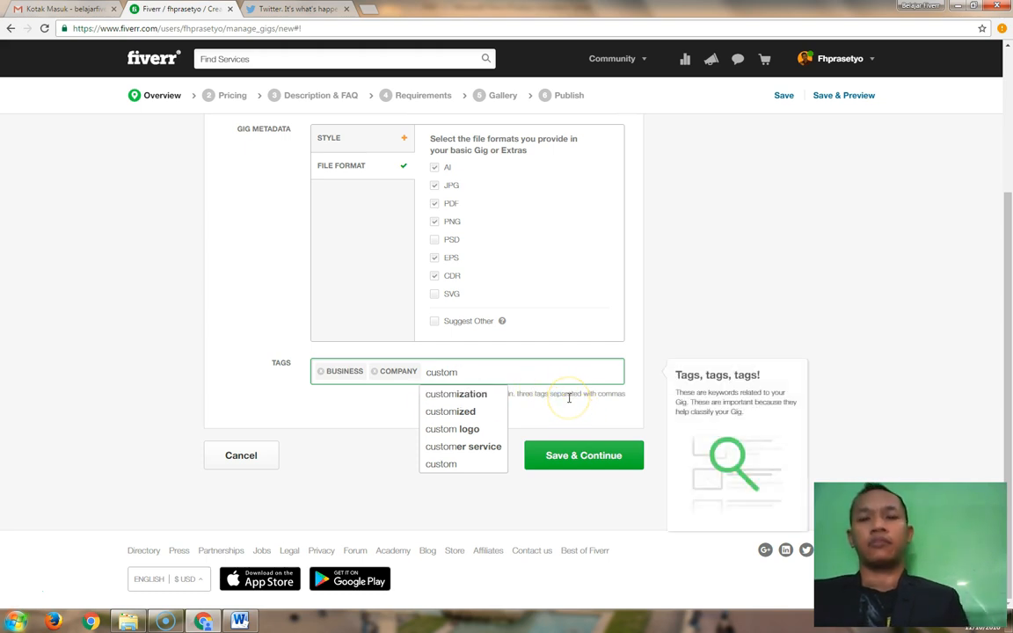
{"action": "key", "text": "Return"}
{"action": "type", "text": "amazing"}
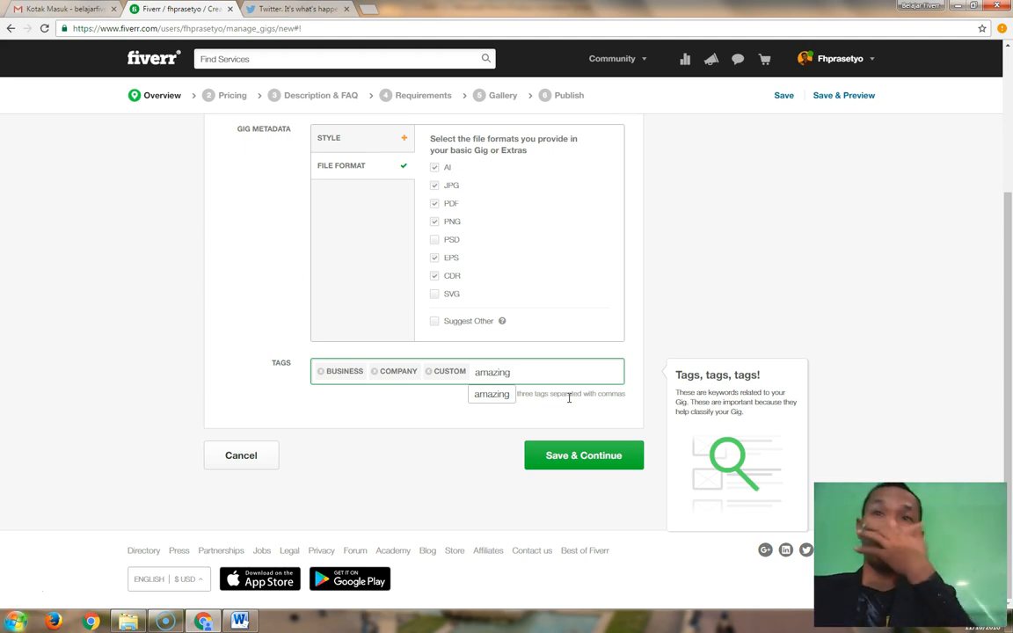
{"action": "left_click", "coordinate": [500, 393]}
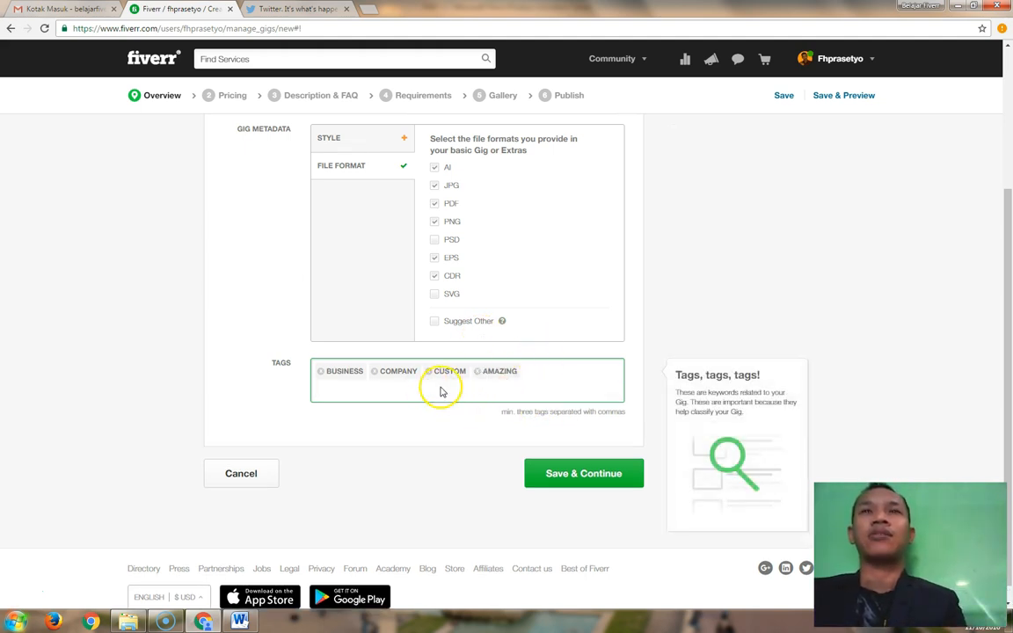
Step: Save the gig overview, continue to the pricing stage and dismiss the Gig Packages introduction video
{"action": "scroll", "coordinate": [436, 406], "scroll_direction": "up", "scroll_amount": 1}
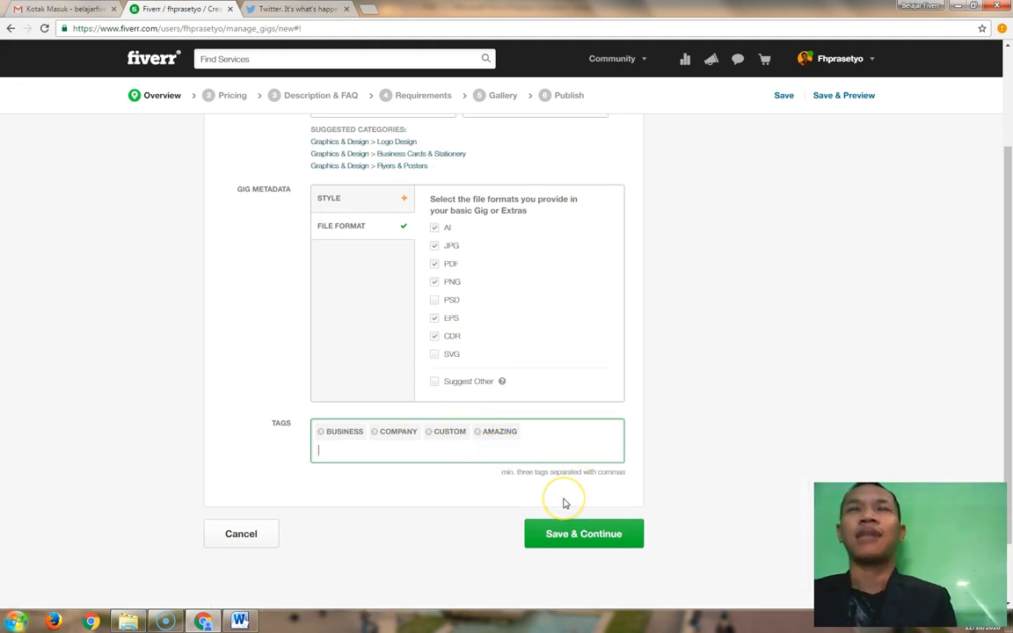
{"action": "scroll", "coordinate": [566, 503], "scroll_direction": "up", "scroll_amount": 2}
{"action": "scroll", "coordinate": [565, 504], "scroll_direction": "down", "scroll_amount": 3}
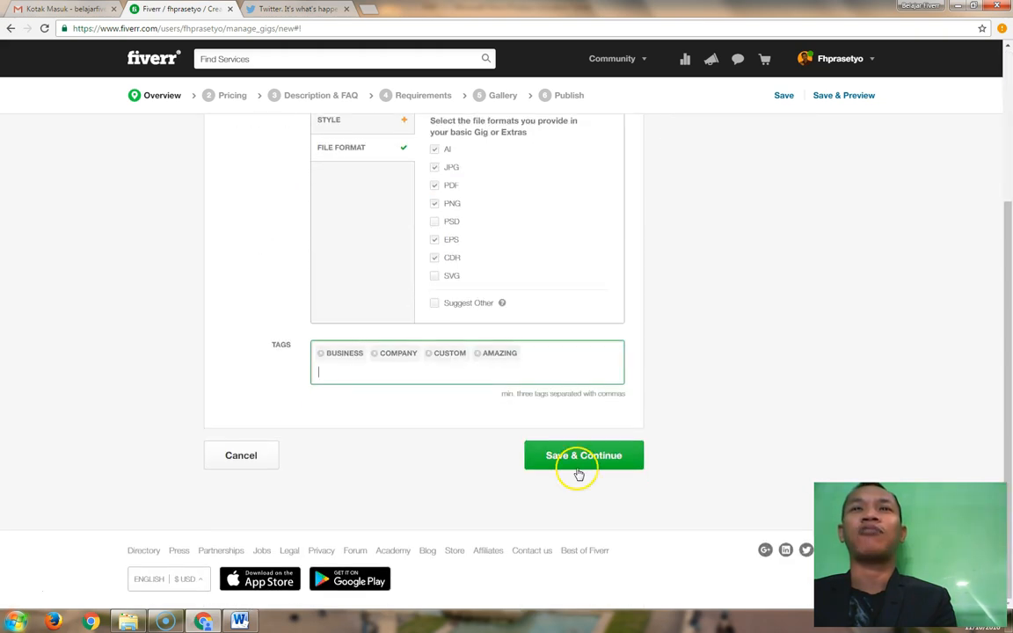
{"action": "left_click", "coordinate": [581, 461]}
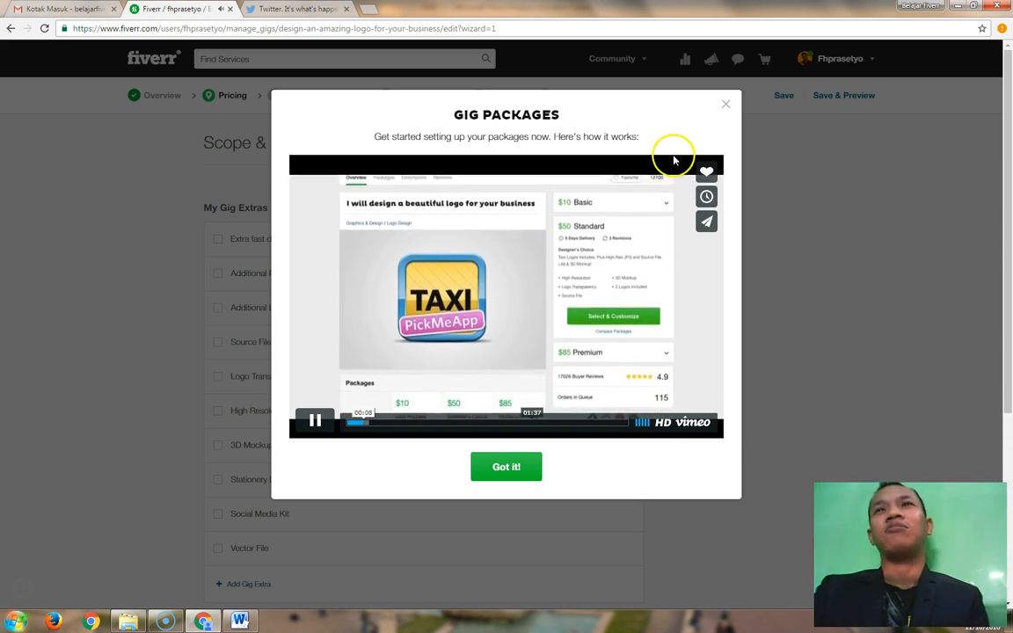
{"action": "left_click", "coordinate": [724, 107]}
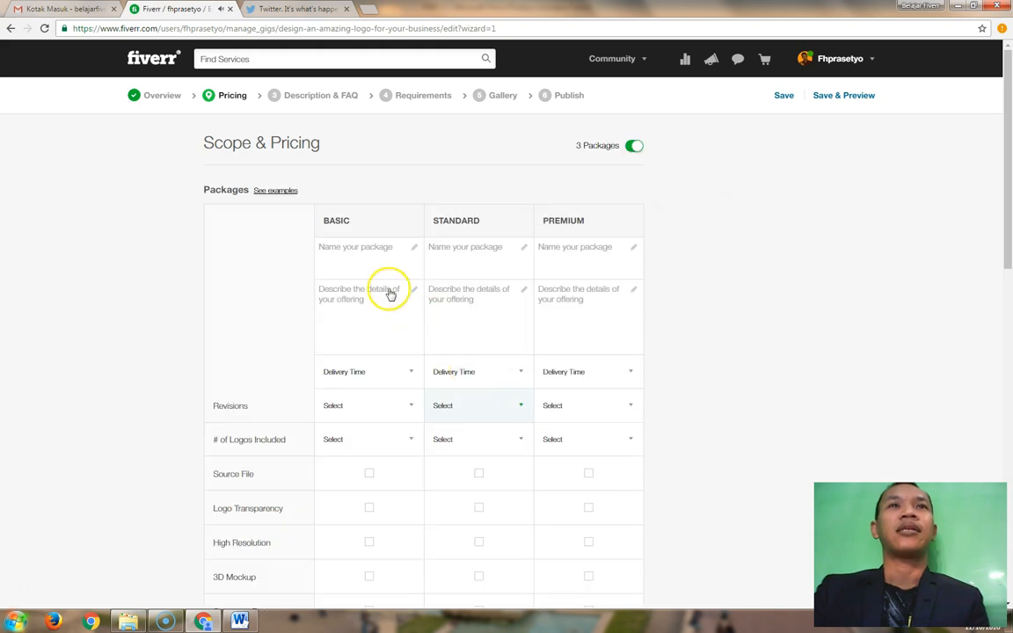
Step: Name the Basic package "Bronze Package"
{"action": "scroll", "coordinate": [455, 328], "scroll_direction": "down", "scroll_amount": 3}
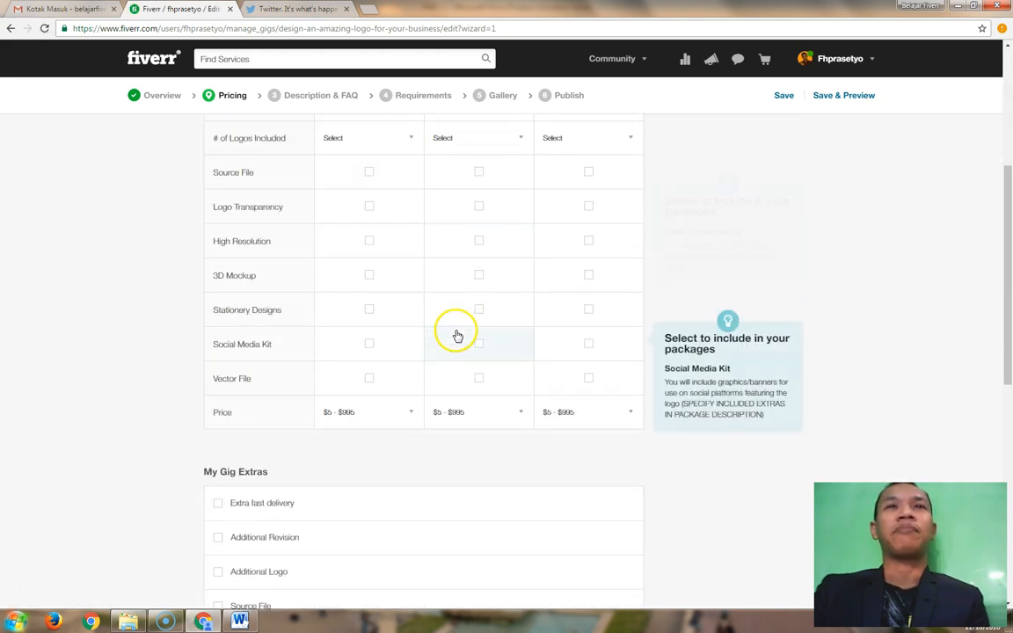
{"action": "scroll", "coordinate": [457, 337], "scroll_direction": "up", "scroll_amount": 3}
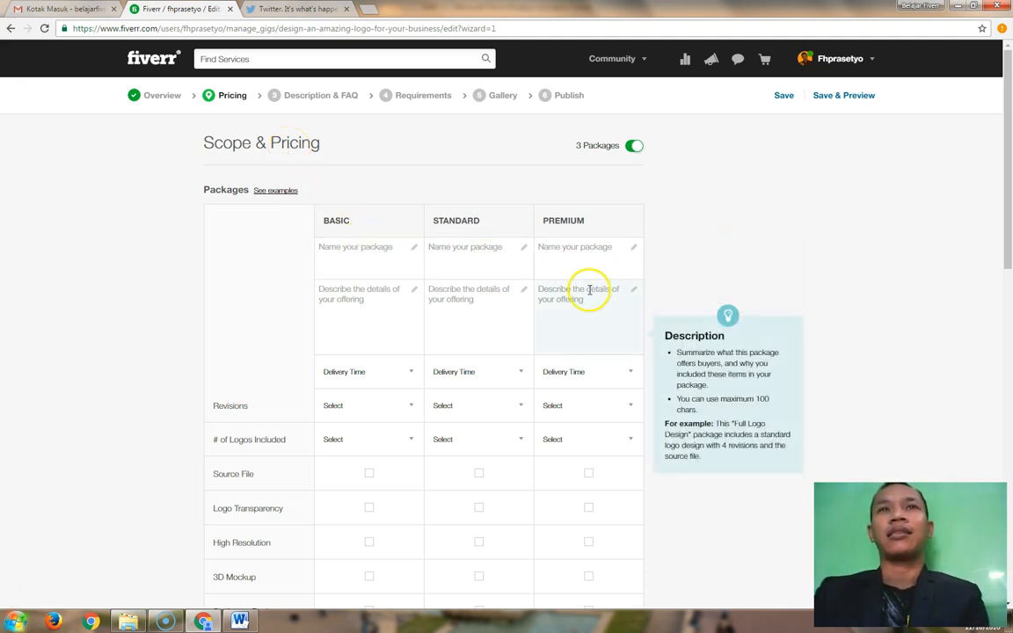
{"action": "left_click", "coordinate": [356, 256]}
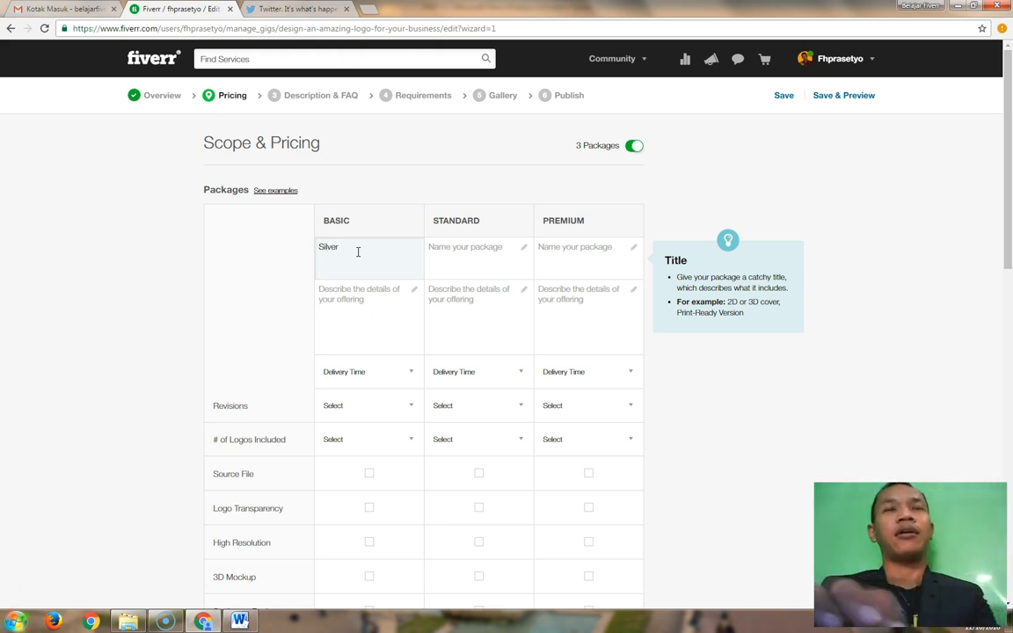
{"action": "type", "text": "Silver"}
{"action": "key", "text": "BackSpace"}
{"action": "key", "text": "BackSpace"}
{"action": "key", "text": "BackSpace"}
{"action": "key", "text": "BackSpace"}
{"action": "key", "text": "BackSpace"}
{"action": "key", "text": "BackSpace"}
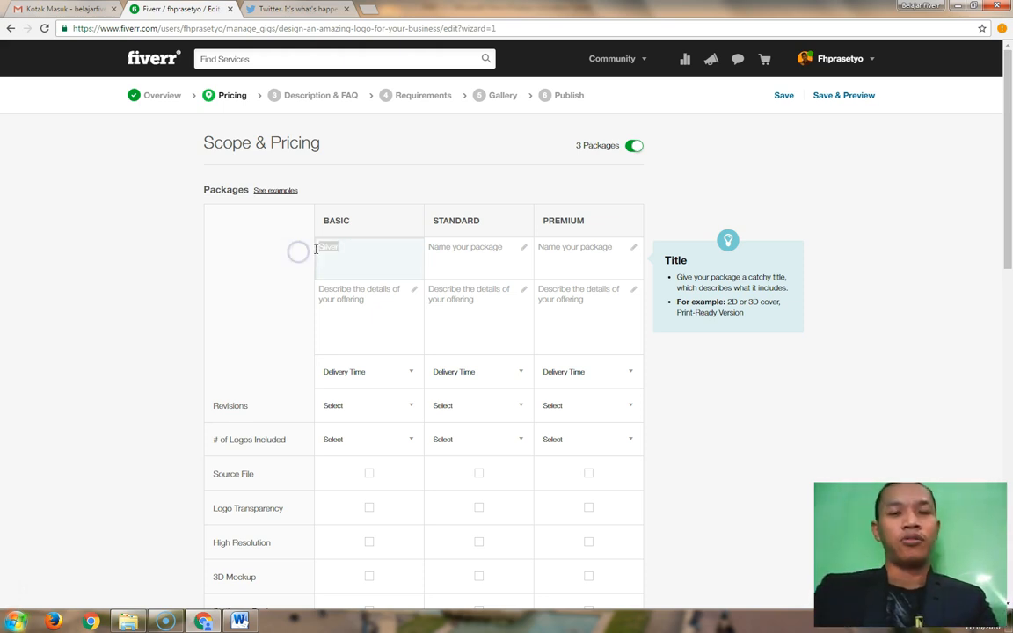
{"action": "type", "text": "Bronze Package"}
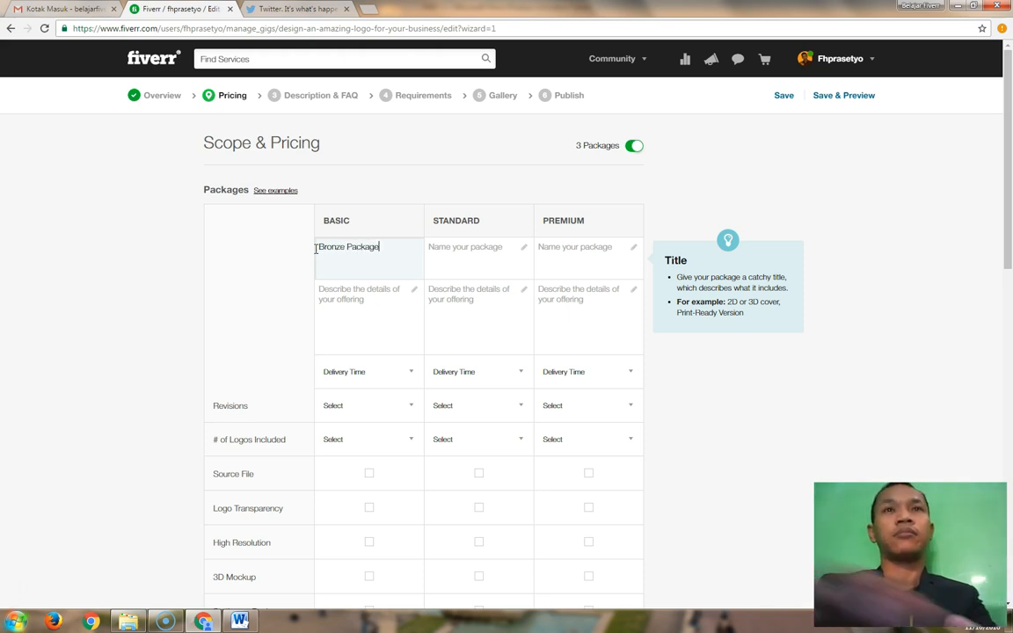
Step: Name the Standard package "Silver Package" and the Premium package "Gold Package"
{"action": "left_click", "coordinate": [469, 253]}
{"action": "type", "text": "Silver Package"}
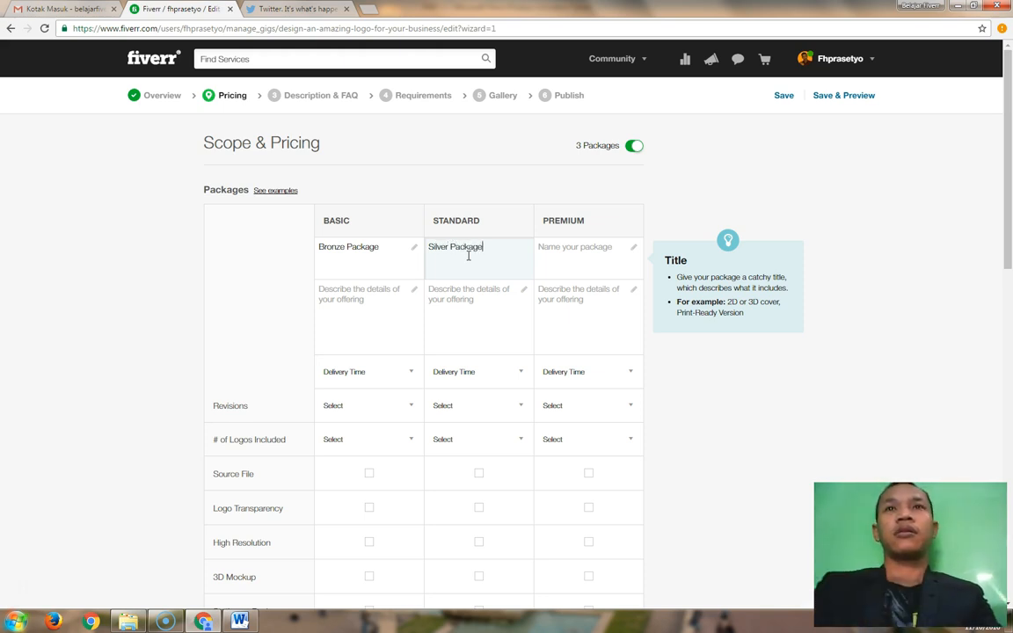
{"action": "left_click", "coordinate": [539, 249]}
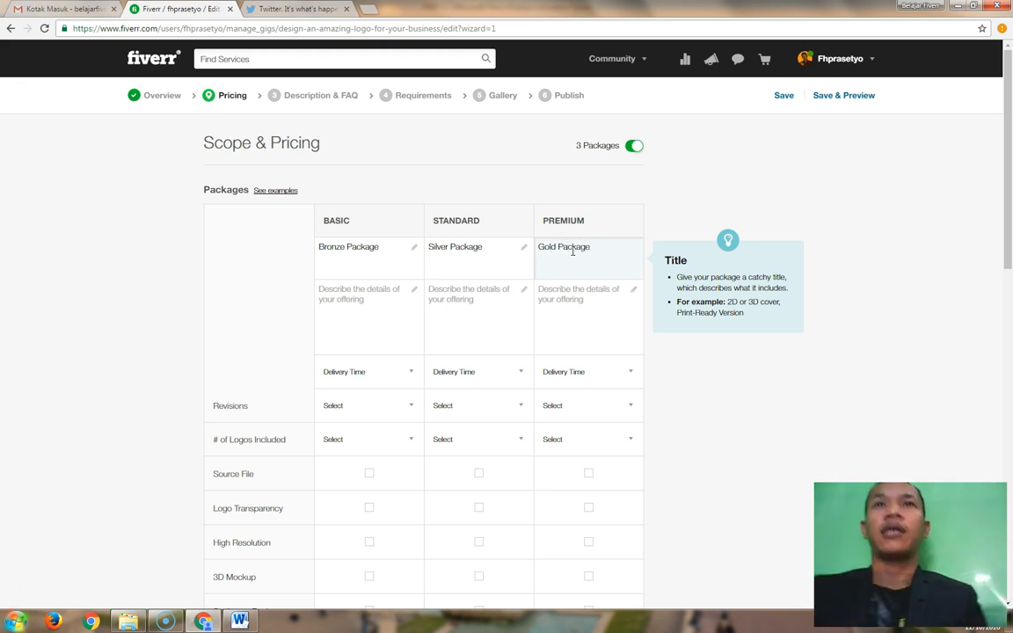
Step: Describe the Basic package as "2 logo, with JPEG and transparent PNG" and the Standard package as "3 logo, with JPEG and transparent PNG"
{"action": "left_click", "coordinate": [403, 331]}
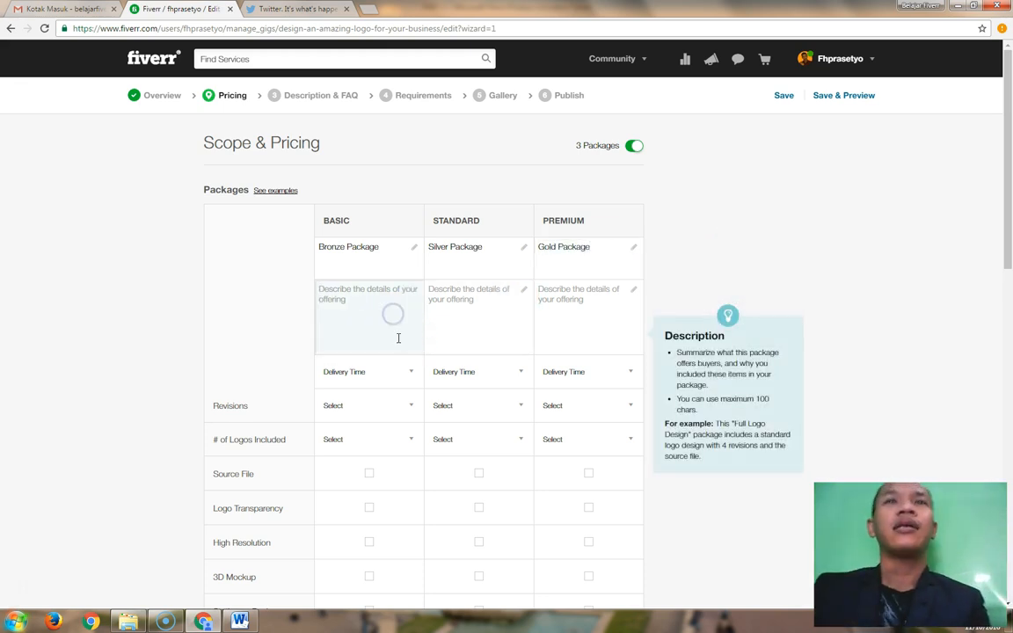
{"action": "scroll", "coordinate": [401, 350], "scroll_direction": "down", "scroll_amount": 2}
{"action": "scroll", "coordinate": [400, 350], "scroll_direction": "up", "scroll_amount": 2}
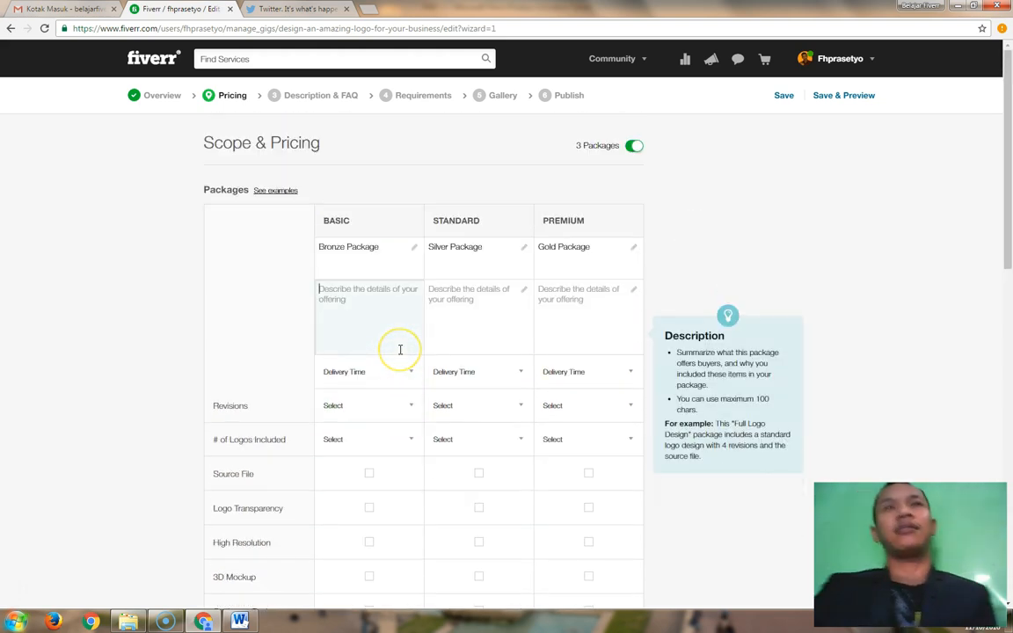
{"action": "type", "text": "2"}
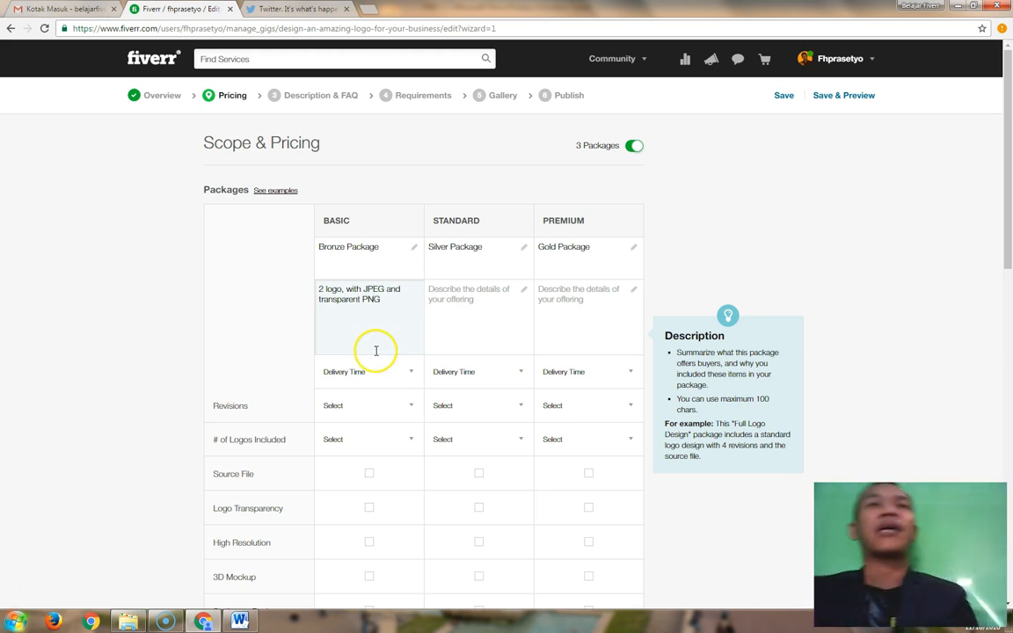
{"action": "left_click", "coordinate": [380, 333]}
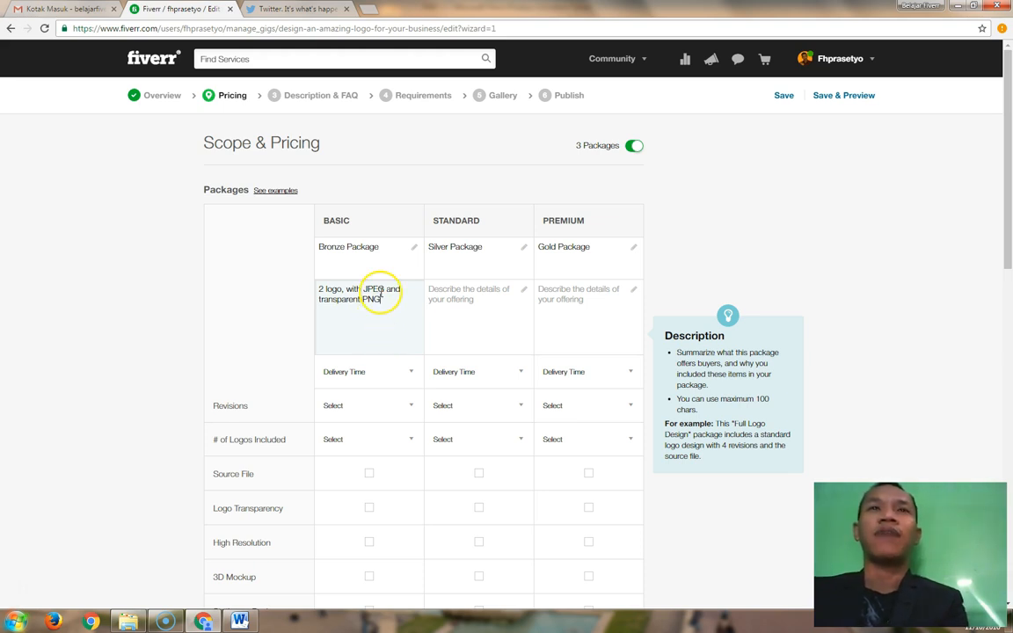
{"action": "left_click", "coordinate": [457, 308]}
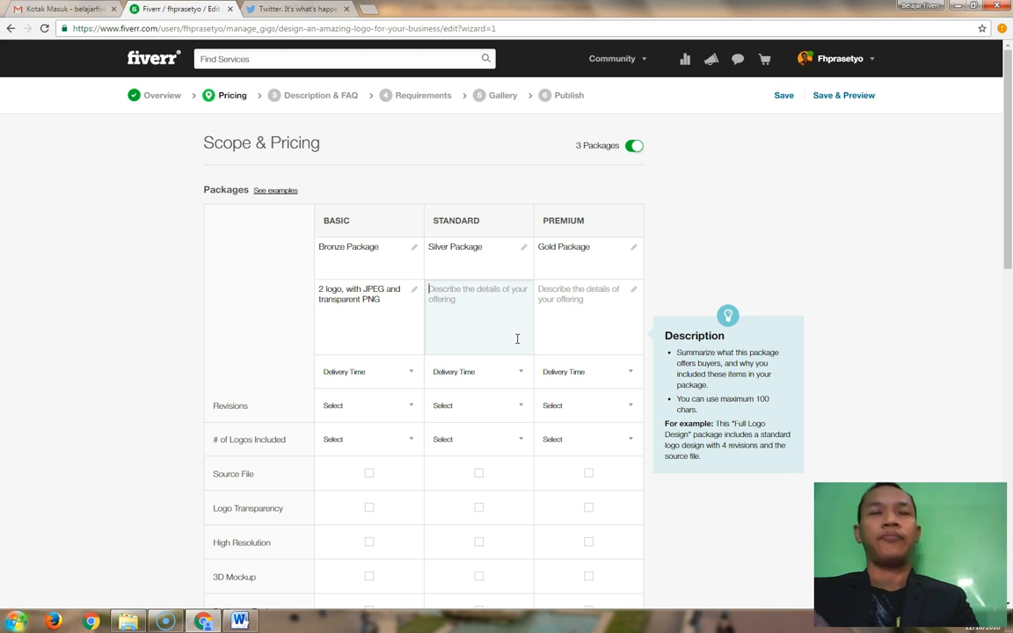
{"action": "type", "text": "3"}
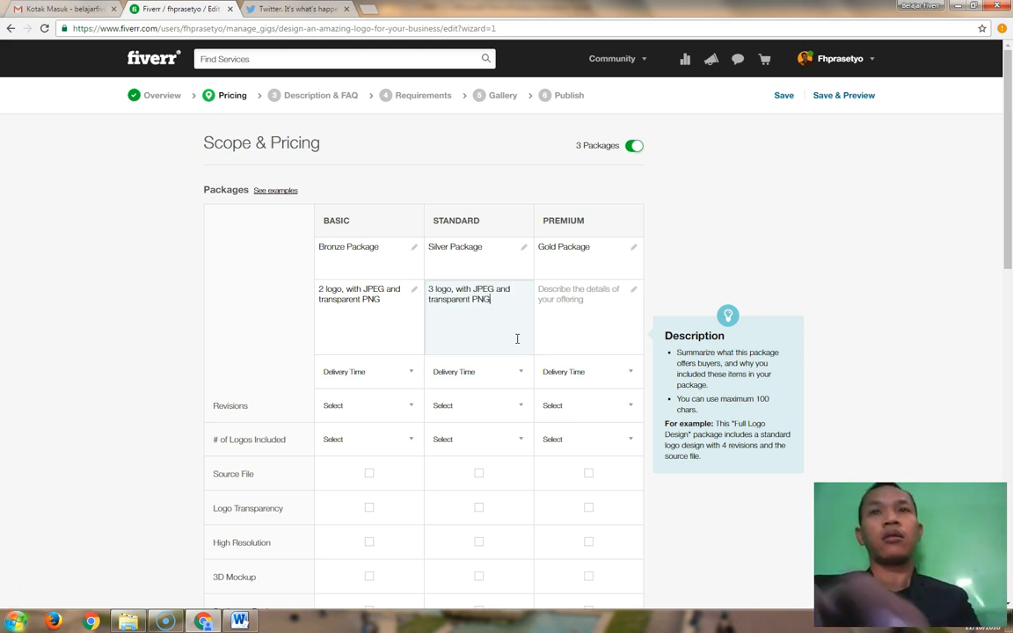
Step: Describe the Premium package as "5 logo with JPEG and PNG transparent and source file: cdr, ai, eps etc."
{"action": "left_click", "coordinate": [581, 309]}
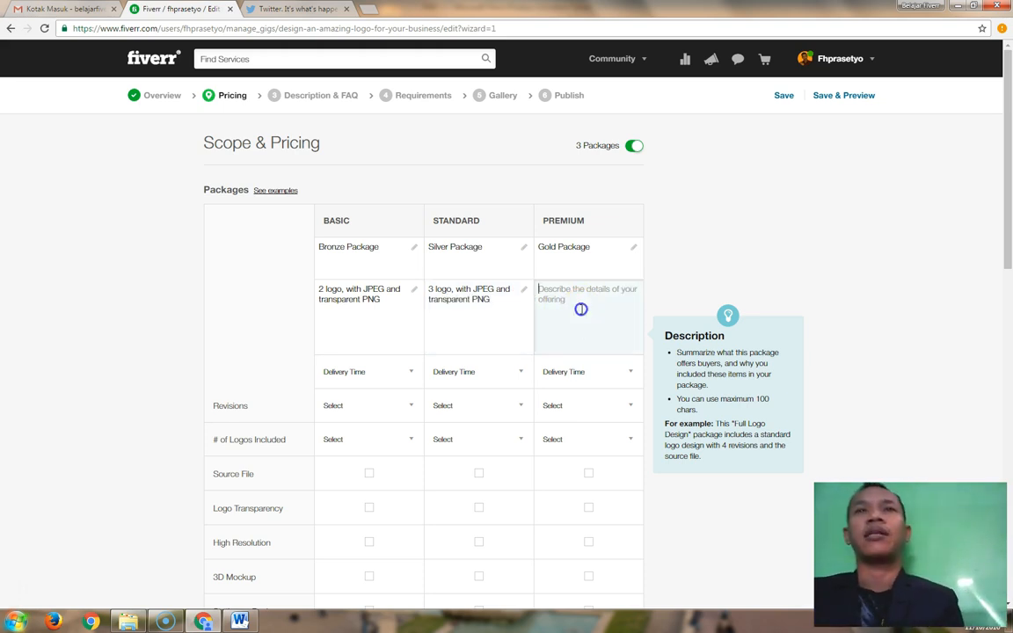
{"action": "left_click", "coordinate": [592, 314]}
{"action": "type", "text": "5"}
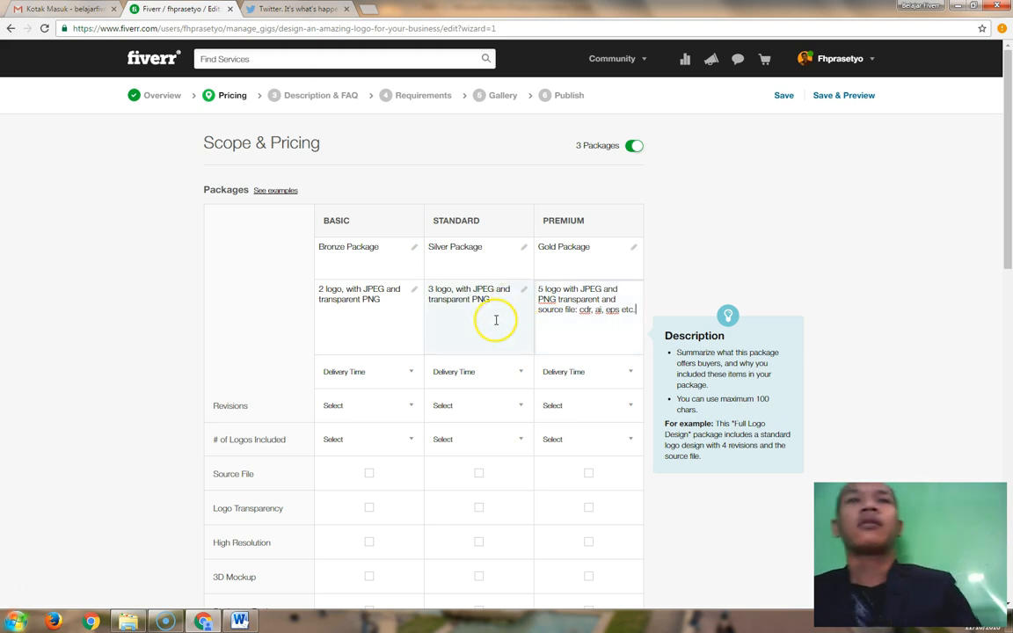
Step: Set the delivery time to 4 days for Basic, 3 days for Standard and 1 day for Premium
{"action": "left_click", "coordinate": [414, 371]}
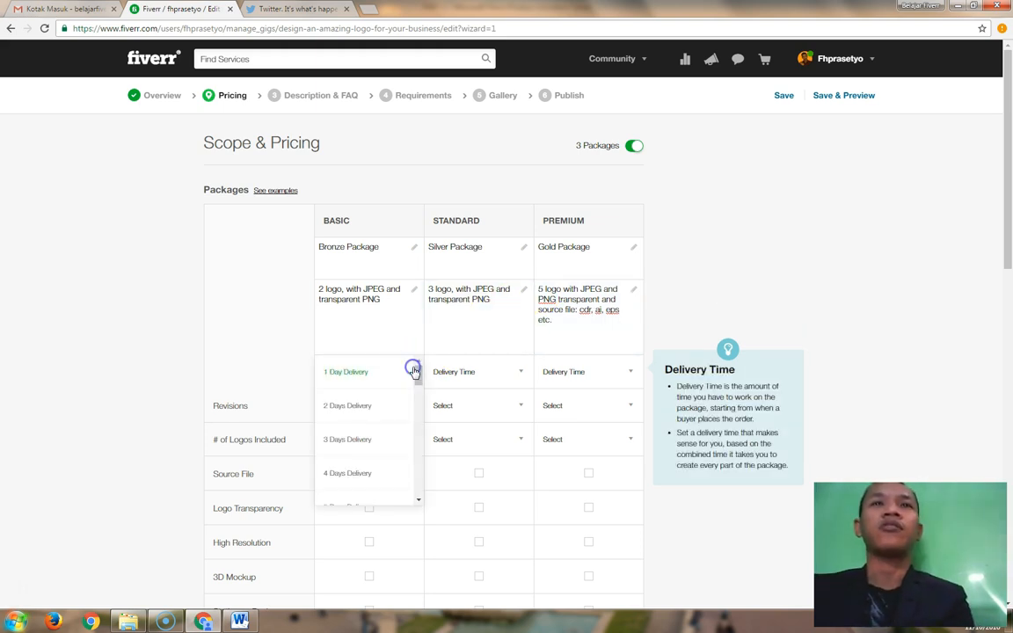
{"action": "scroll", "coordinate": [414, 379], "scroll_direction": "down", "scroll_amount": 2}
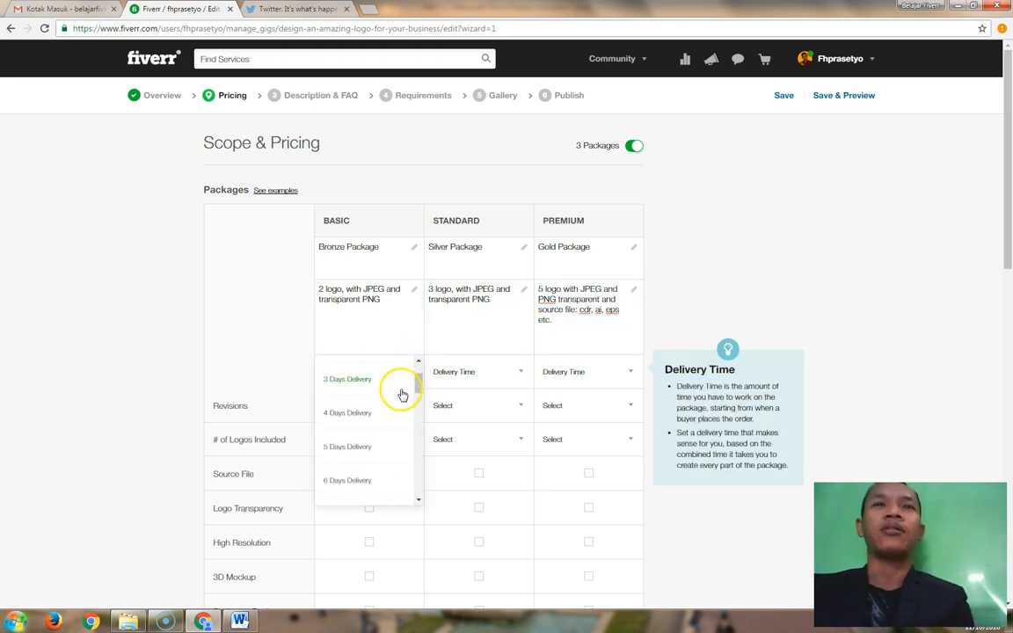
{"action": "left_click", "coordinate": [371, 417]}
{"action": "left_click", "coordinate": [518, 371]}
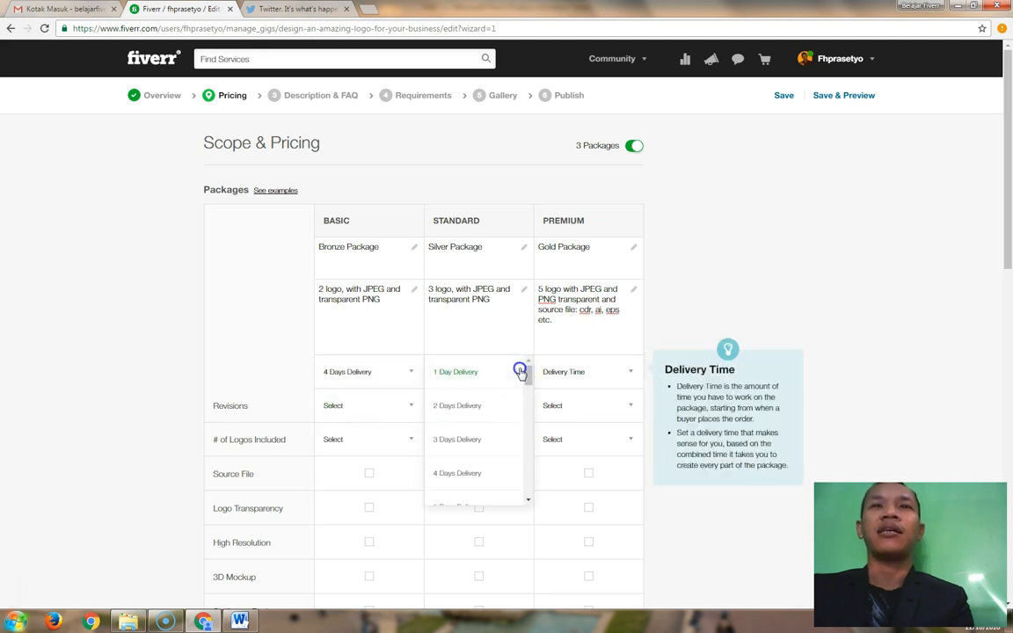
{"action": "left_click", "coordinate": [470, 440]}
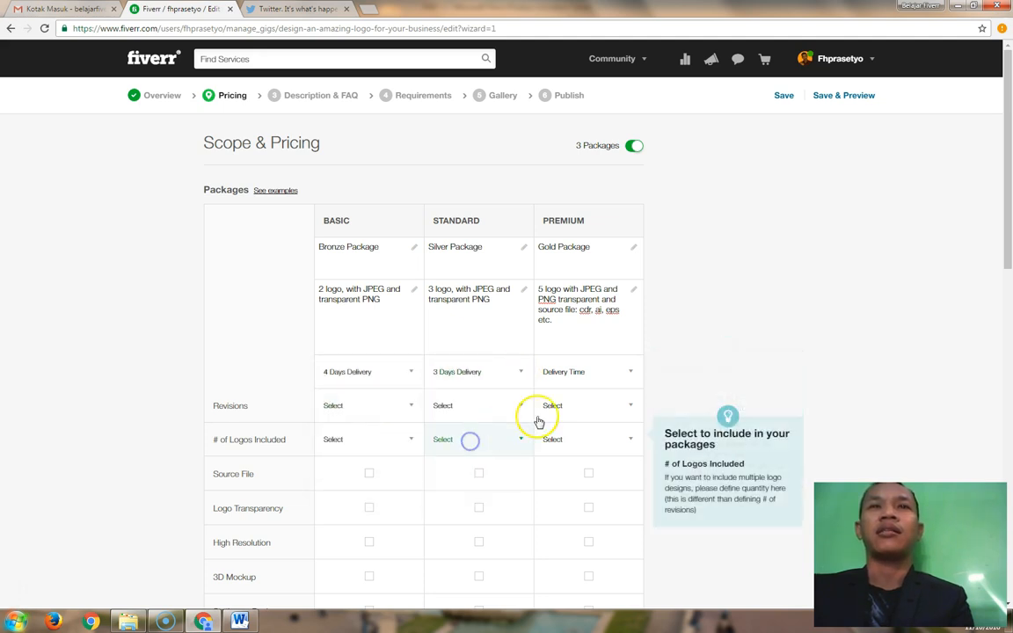
{"action": "left_click", "coordinate": [588, 374]}
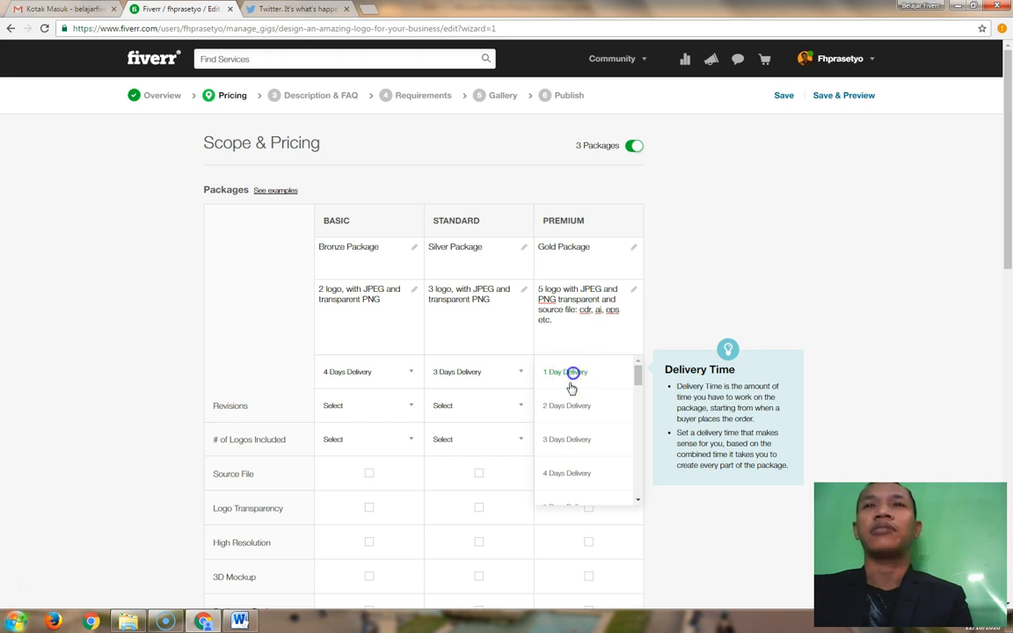
{"action": "left_click", "coordinate": [576, 384]}
Step: Set the number of revisions to 2 for Basic, 3 for Standard and Unlimited for Premium
{"action": "scroll", "coordinate": [484, 444], "scroll_direction": "down", "scroll_amount": 2}
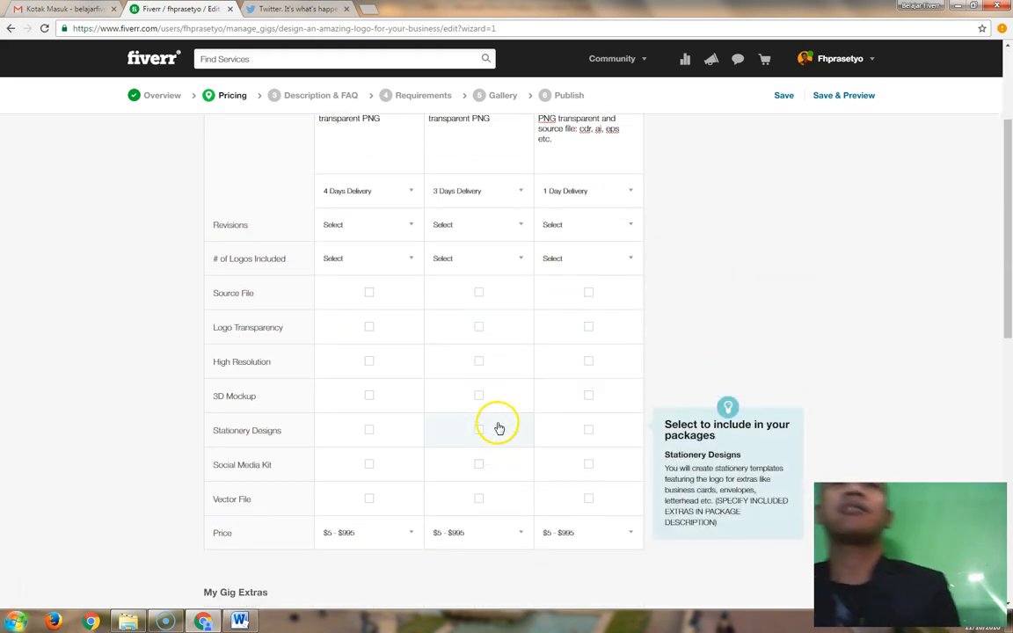
{"action": "left_click", "coordinate": [410, 224]}
{"action": "left_click_drag", "start_coordinate": [418, 245], "coordinate": [420, 260]}
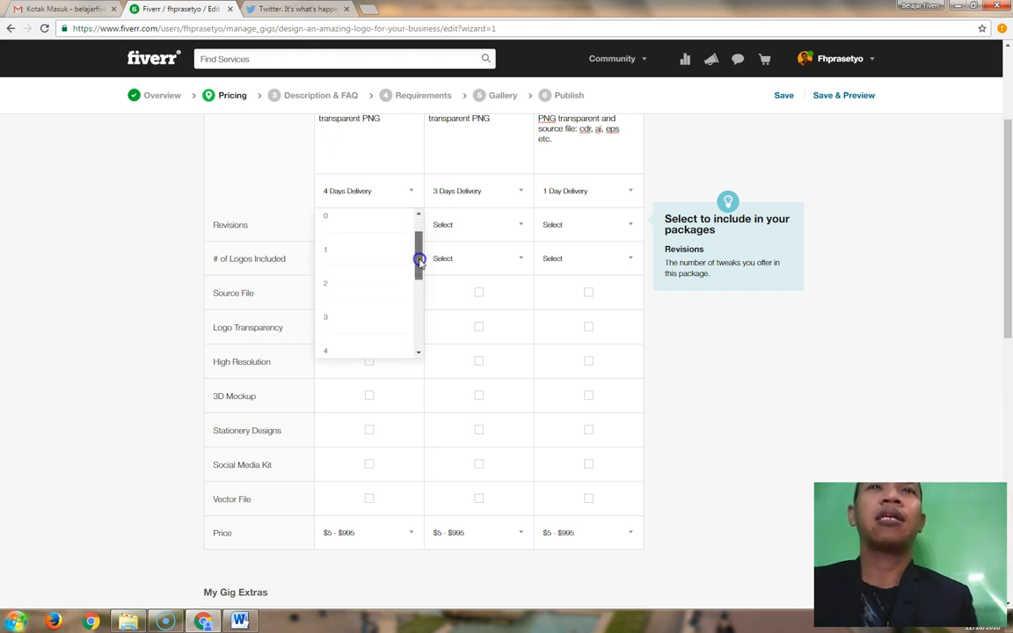
{"action": "left_click", "coordinate": [334, 284]}
{"action": "left_click", "coordinate": [506, 226]}
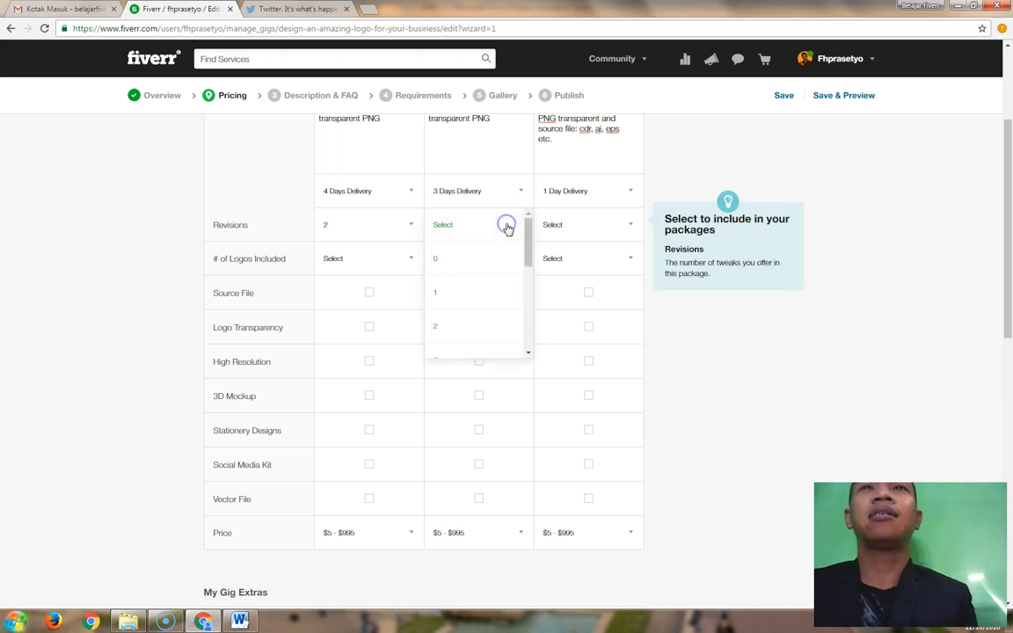
{"action": "scroll", "coordinate": [480, 330], "scroll_direction": "down", "scroll_amount": 2}
{"action": "left_click", "coordinate": [445, 303]}
{"action": "left_click", "coordinate": [596, 227]}
{"action": "scroll", "coordinate": [607, 264], "scroll_direction": "up", "scroll_amount": 2}
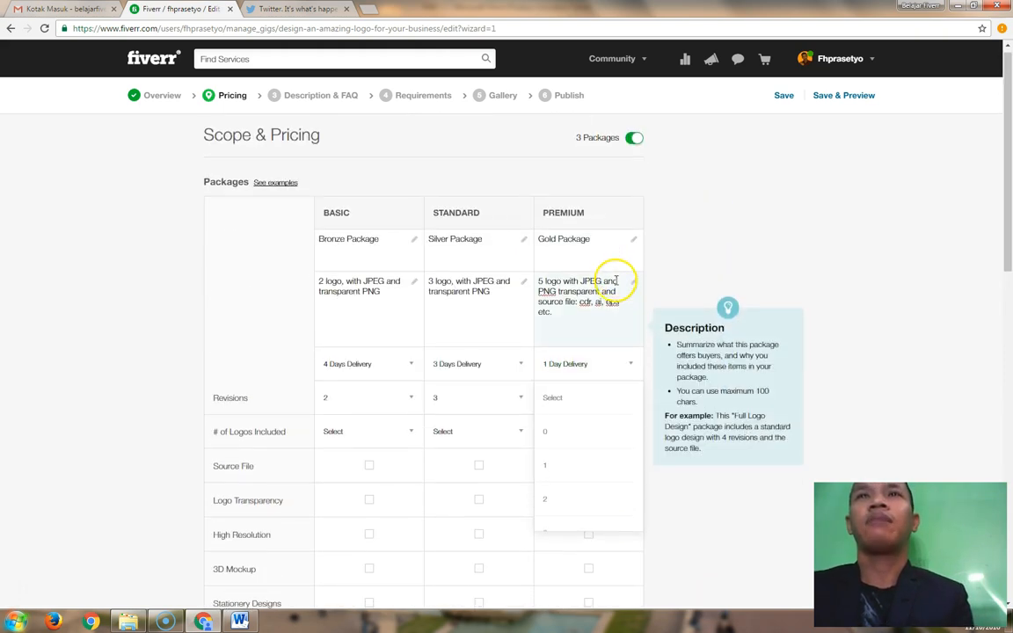
{"action": "scroll", "coordinate": [615, 277], "scroll_direction": "down", "scroll_amount": 3}
{"action": "left_click_drag", "start_coordinate": [635, 244], "coordinate": [640, 339]}
{"action": "left_click", "coordinate": [592, 341]}
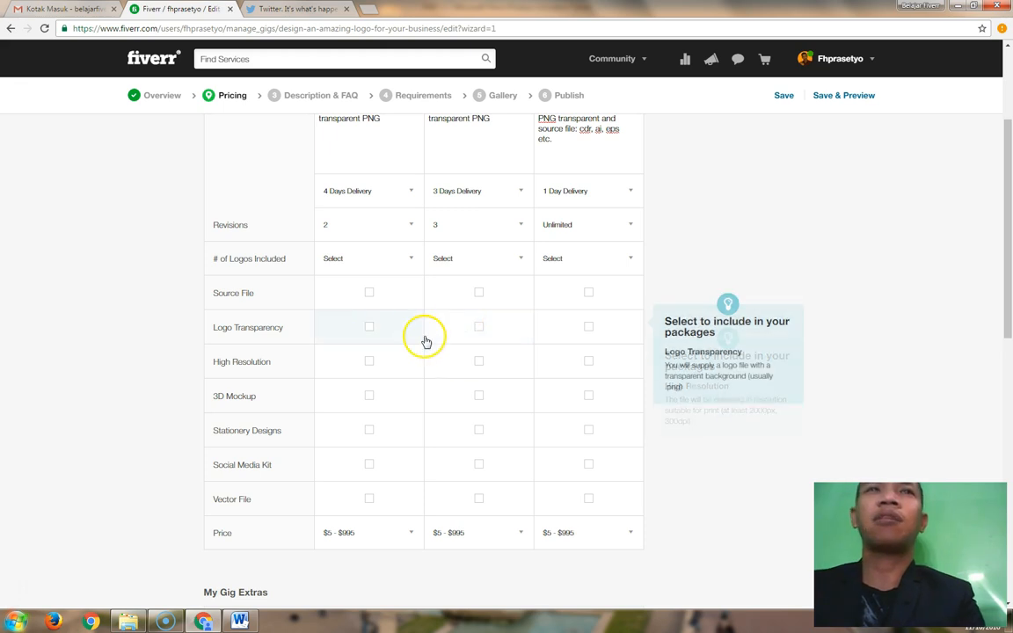
Step: Set the number of logos included to 2 for Basic, 3 for Standard and 5 for Premium
{"action": "left_click", "coordinate": [413, 264]}
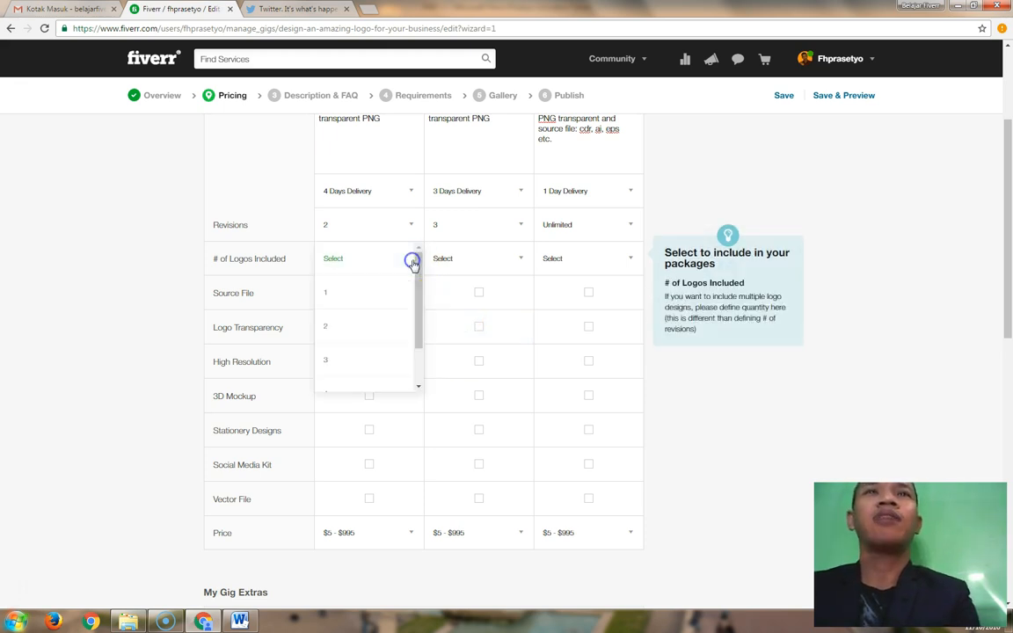
{"action": "left_click", "coordinate": [330, 325]}
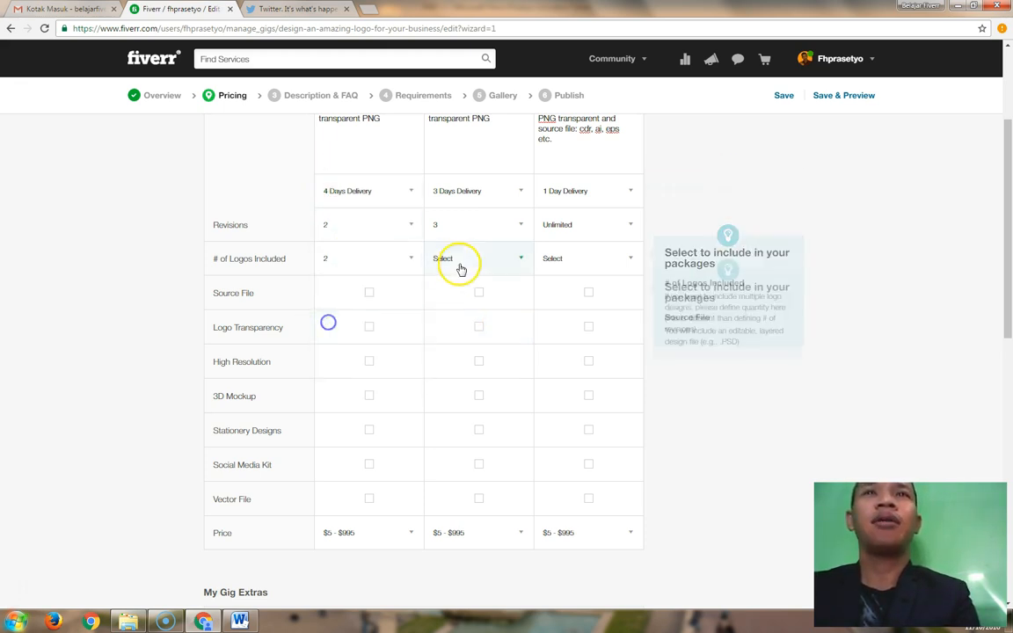
{"action": "left_click", "coordinate": [498, 260]}
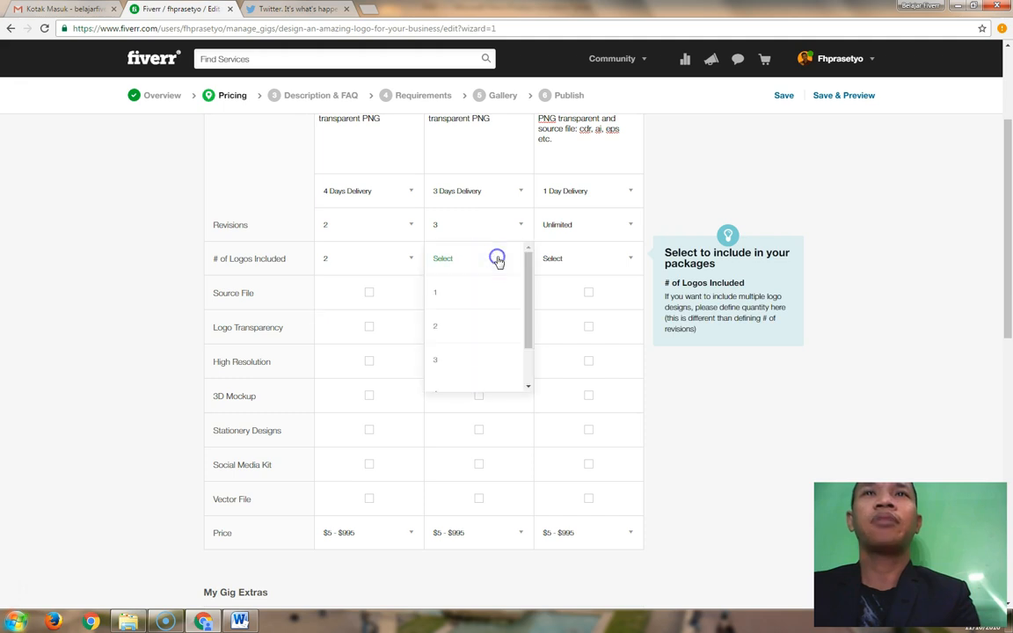
{"action": "left_click", "coordinate": [440, 364]}
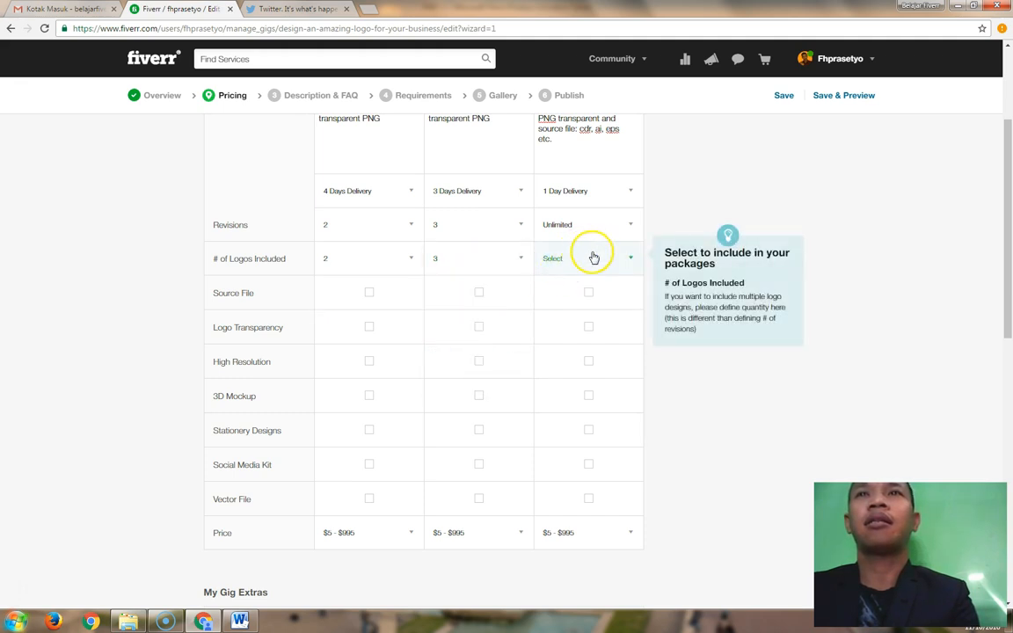
{"action": "left_click", "coordinate": [591, 257]}
{"action": "scroll", "coordinate": [579, 309], "scroll_direction": "down", "scroll_amount": 2}
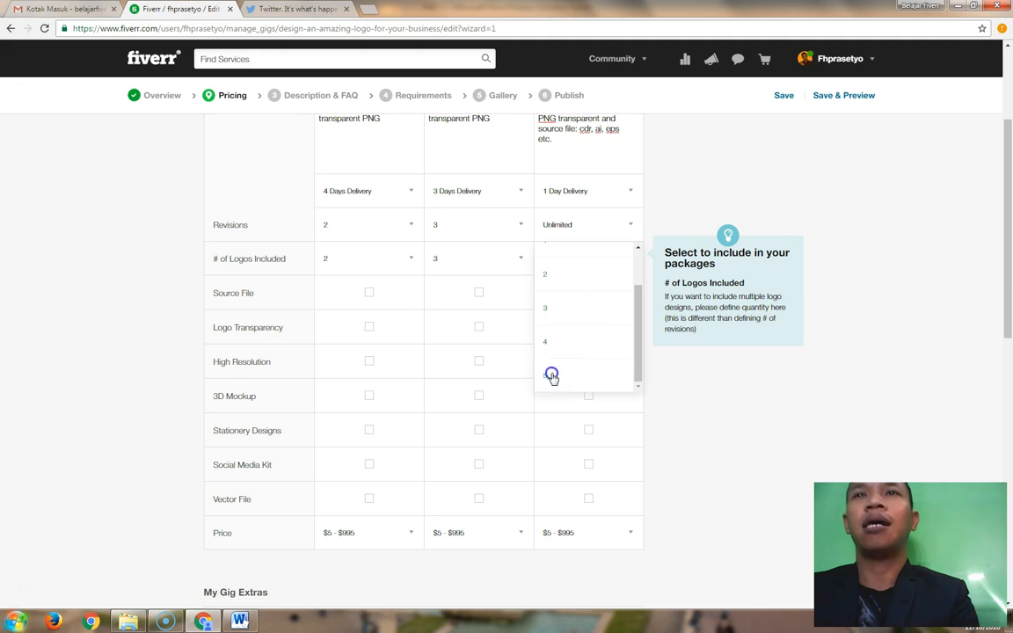
{"action": "left_click", "coordinate": [550, 373]}
Step: Include the source file in the Premium package
{"action": "scroll", "coordinate": [445, 376], "scroll_direction": "up", "scroll_amount": 2}
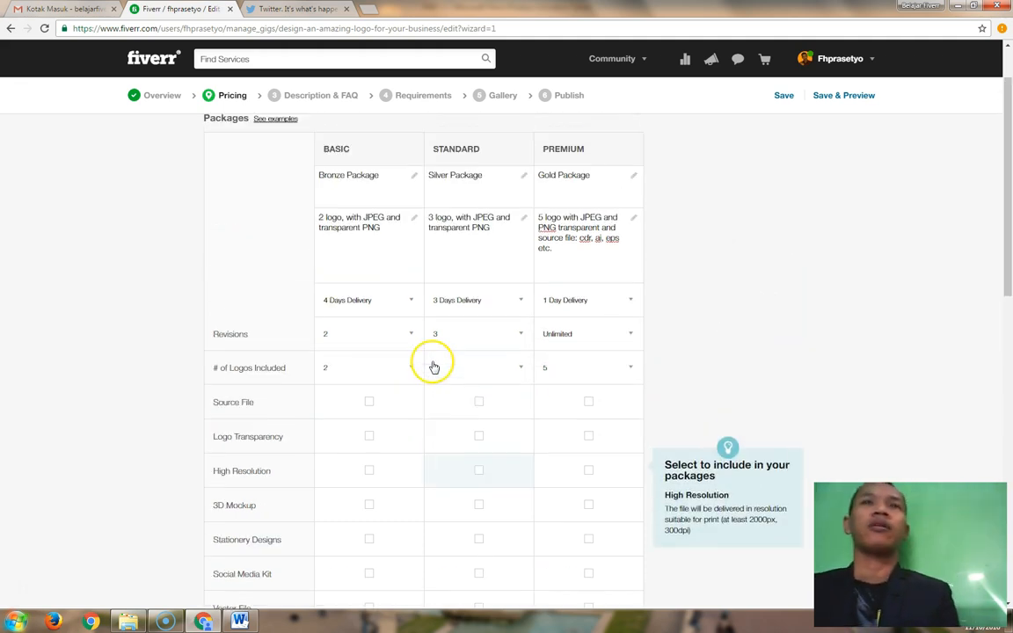
{"action": "scroll", "coordinate": [443, 373], "scroll_direction": "down", "scroll_amount": 1}
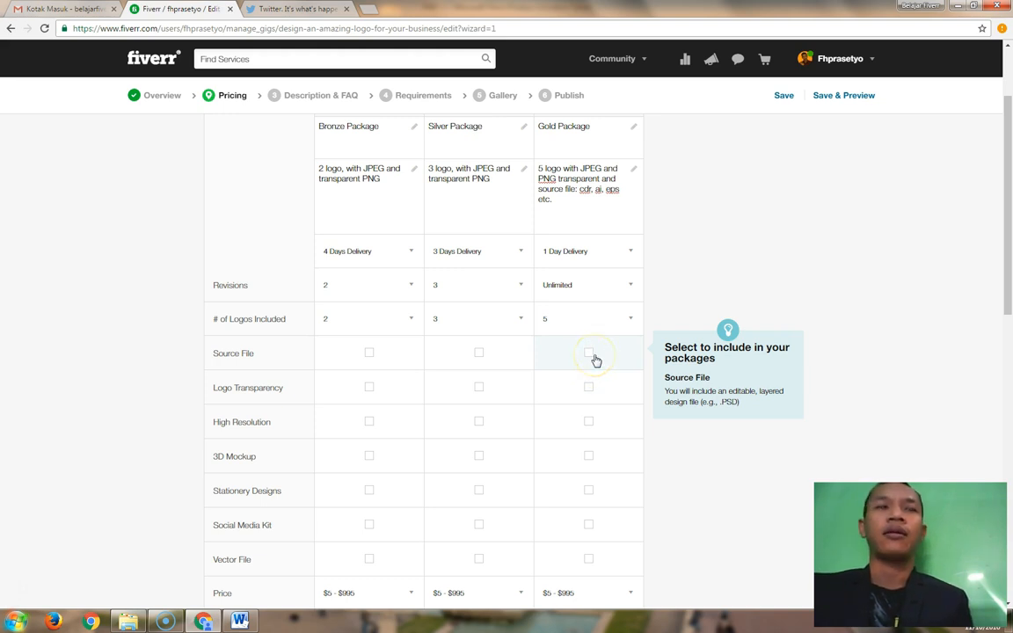
{"action": "left_click", "coordinate": [589, 354]}
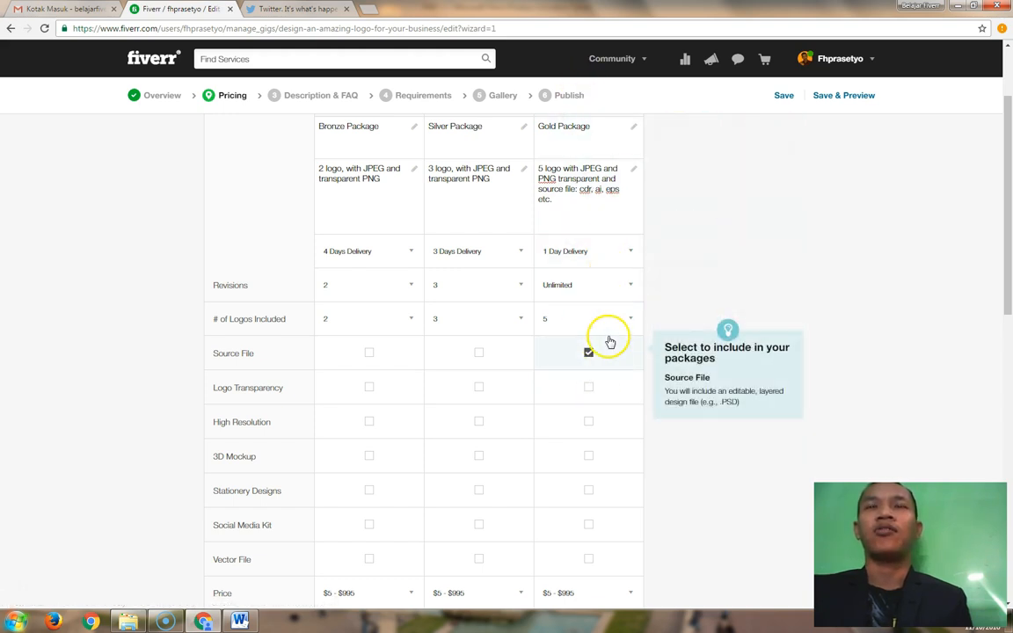
Step: Include logo transparency and high resolution in the Basic, Standard and Premium packages
{"action": "scroll", "coordinate": [607, 339], "scroll_direction": "down", "scroll_amount": 1}
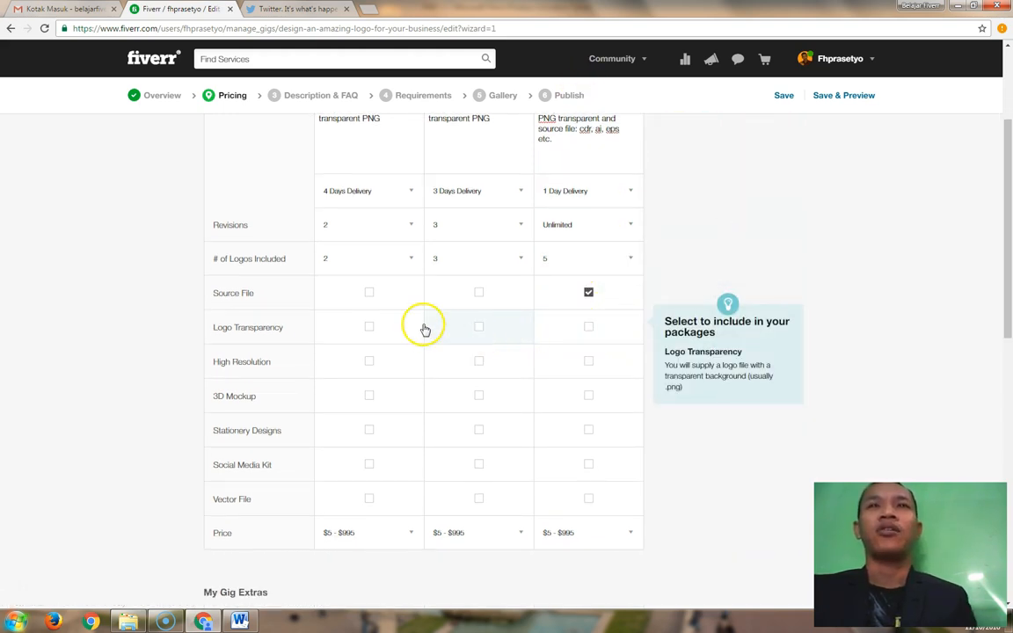
{"action": "left_click", "coordinate": [370, 327]}
{"action": "left_click", "coordinate": [478, 327]}
{"action": "left_click", "coordinate": [586, 328]}
{"action": "left_click", "coordinate": [366, 362]}
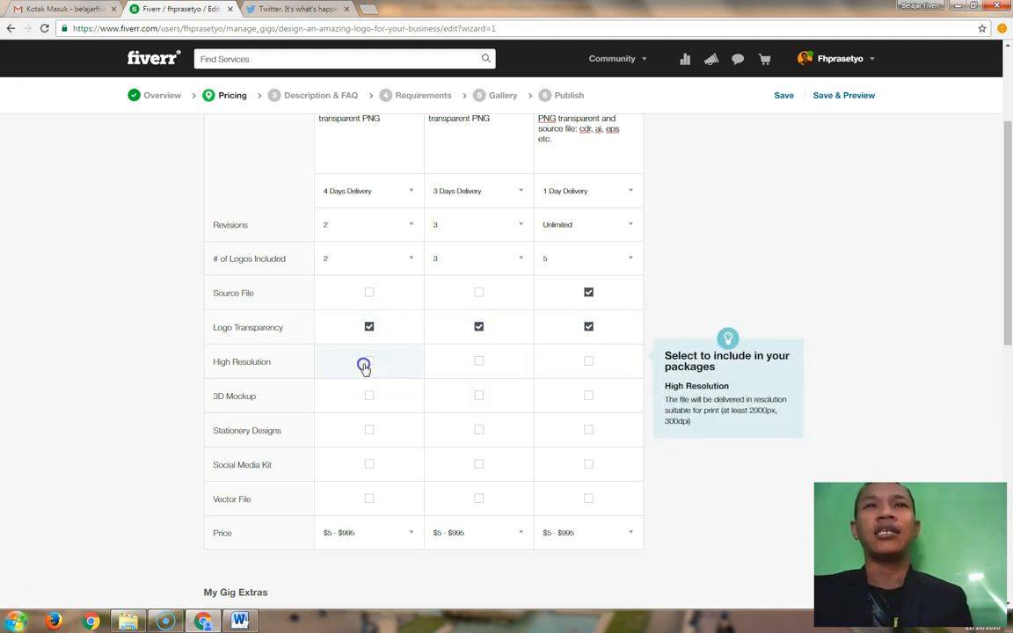
{"action": "left_click", "coordinate": [479, 363]}
{"action": "left_click", "coordinate": [588, 361]}
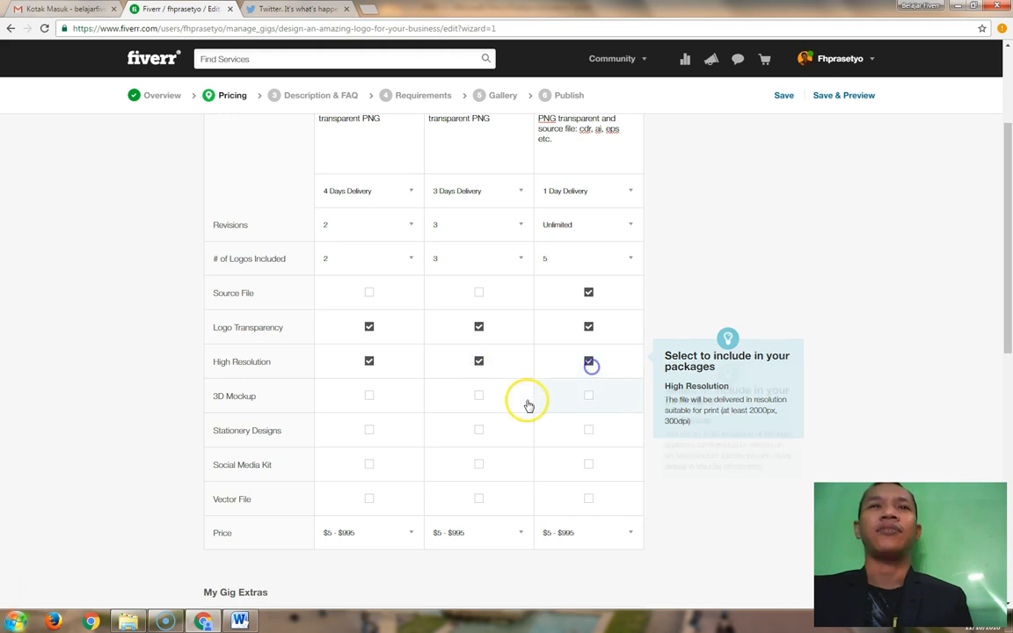
Step: Include 3D Mockup in Standard and Premium, plus Stationery Designs, Social Media Kit and Vector File in Premium only
{"action": "left_click", "coordinate": [589, 397]}
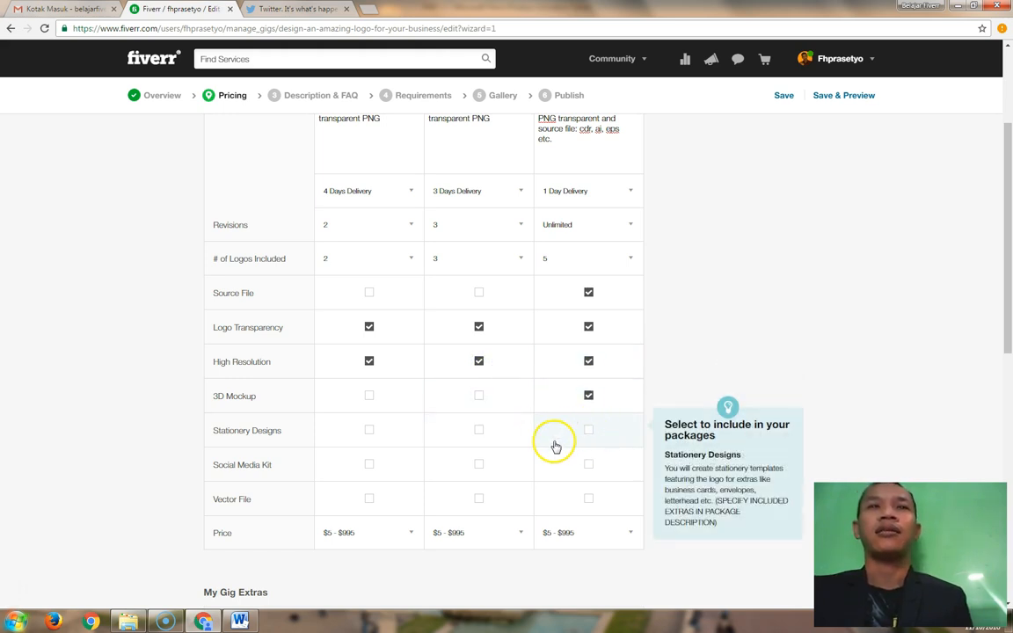
{"action": "left_click", "coordinate": [588, 430]}
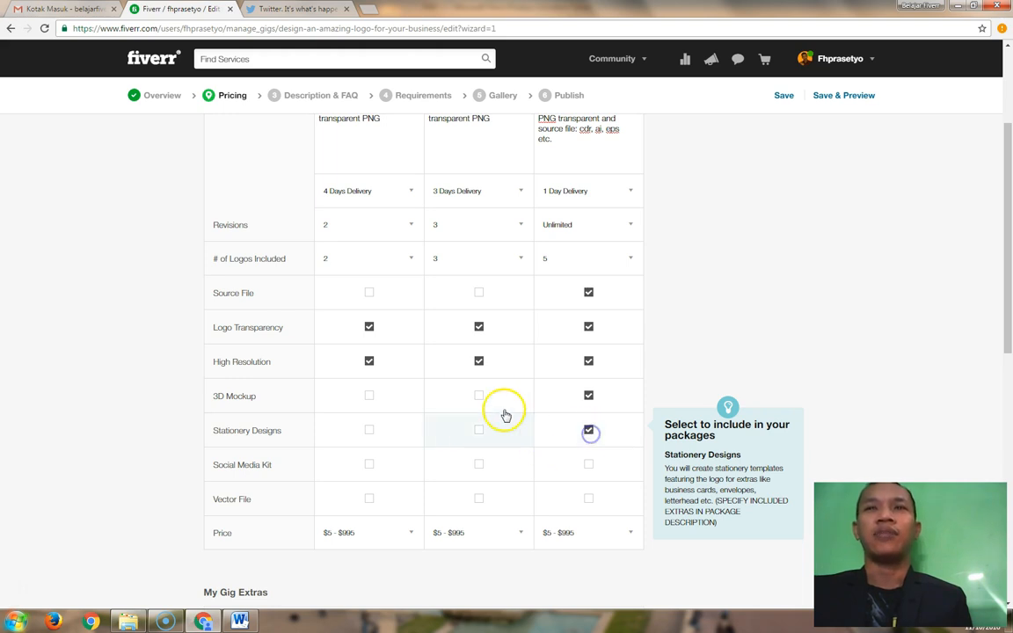
{"action": "left_click", "coordinate": [480, 400]}
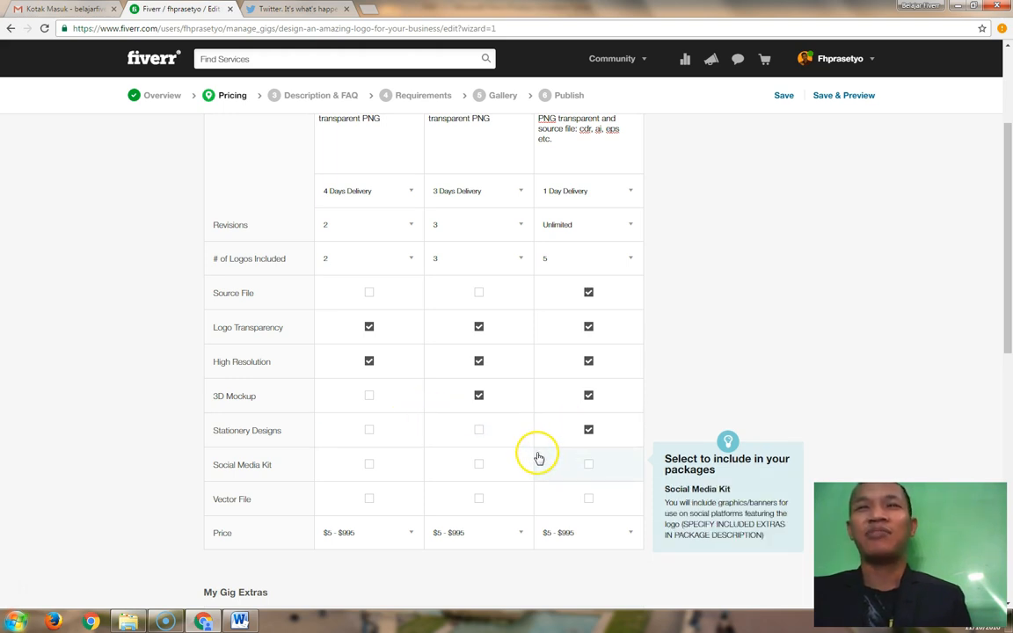
{"action": "scroll", "coordinate": [570, 464], "scroll_direction": "down", "scroll_amount": 1}
{"action": "left_click", "coordinate": [588, 407]}
{"action": "left_click", "coordinate": [587, 440]}
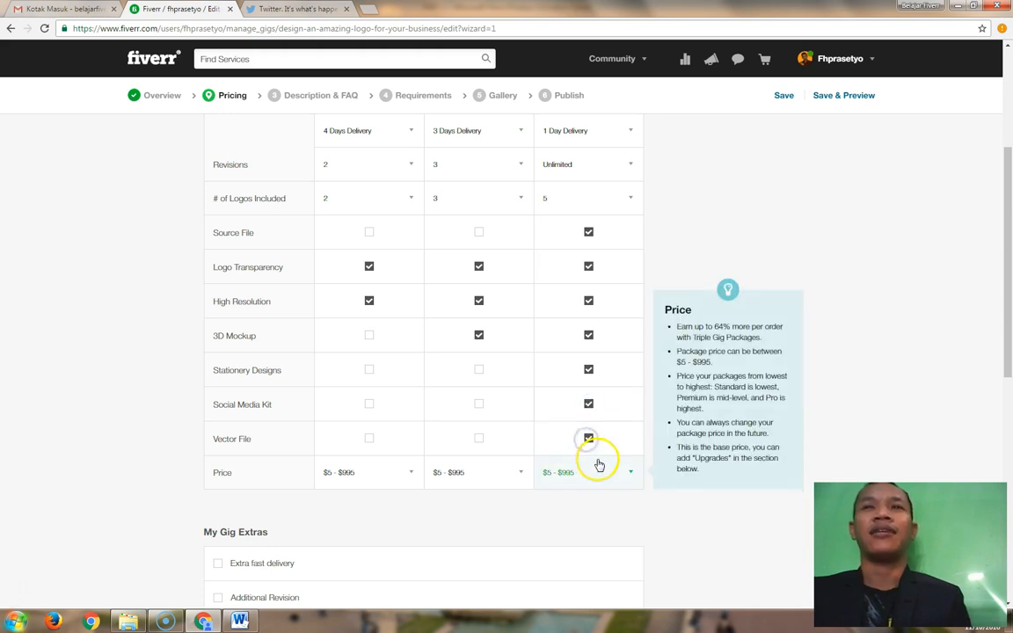
Step: Set the package prices to $5 for Basic, $20 for Standard and $30 for Premium
{"action": "left_click", "coordinate": [411, 472]}
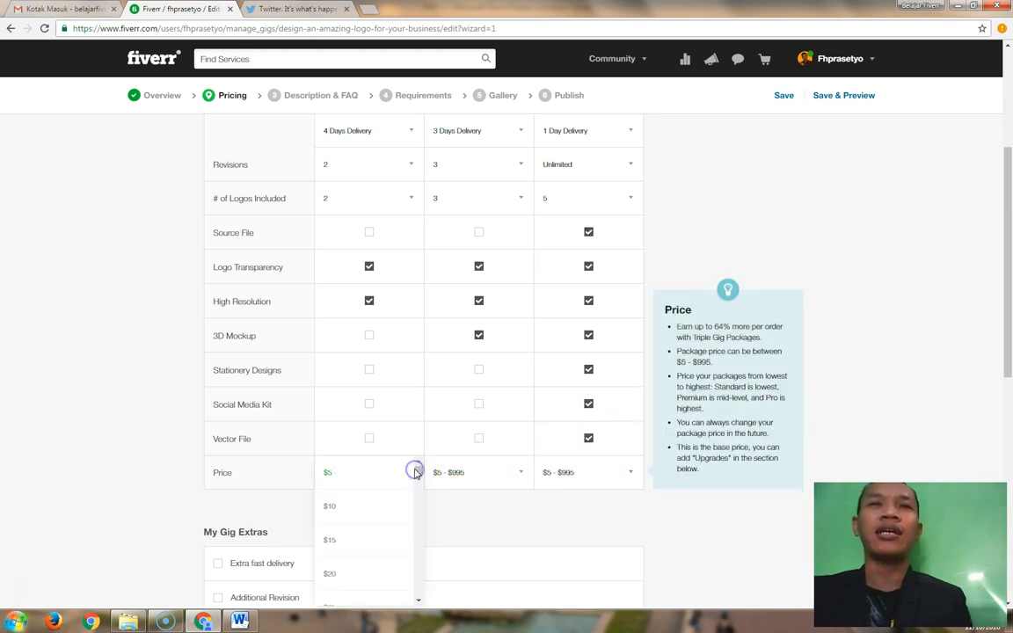
{"action": "left_click", "coordinate": [338, 479]}
{"action": "left_click", "coordinate": [507, 480]}
{"action": "scroll", "coordinate": [508, 482], "scroll_direction": "down", "scroll_amount": 1}
{"action": "scroll", "coordinate": [464, 515], "scroll_direction": "up", "scroll_amount": 1}
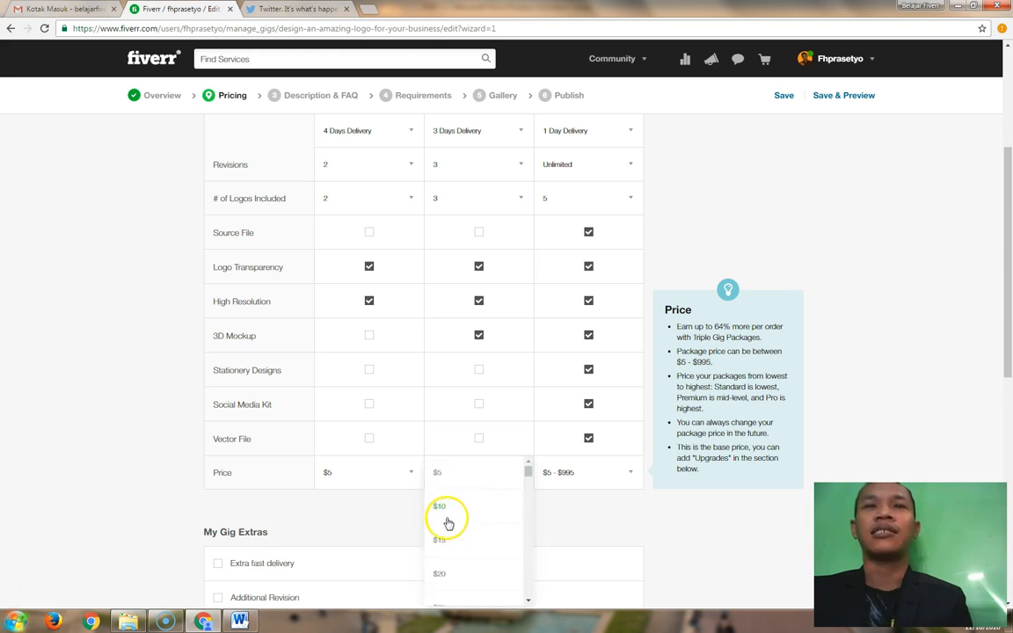
{"action": "left_click", "coordinate": [443, 575]}
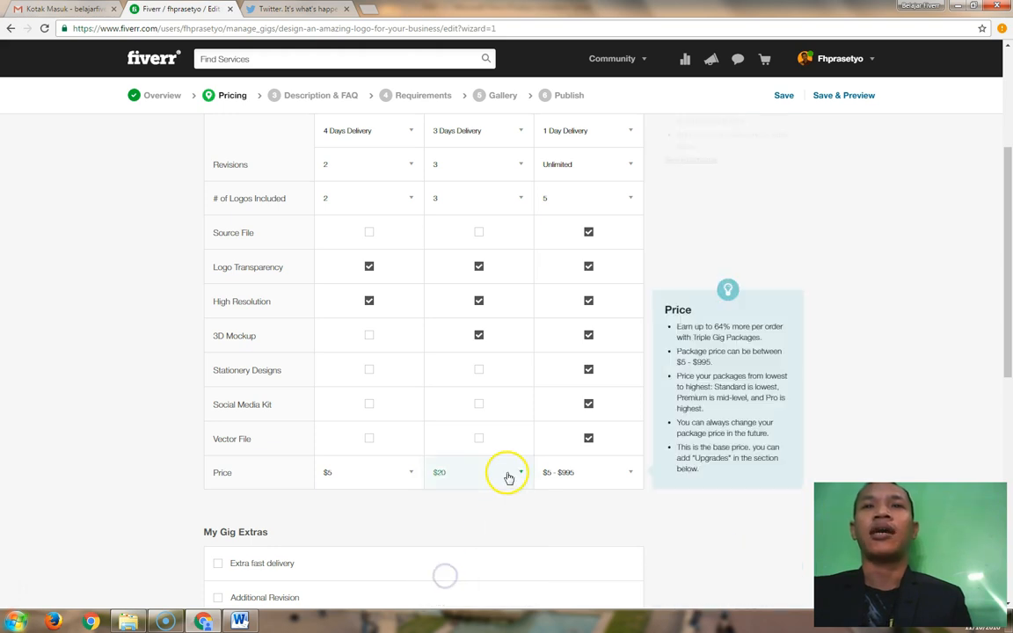
{"action": "scroll", "coordinate": [508, 478], "scroll_direction": "down", "scroll_amount": 1}
{"action": "left_click", "coordinate": [584, 413]}
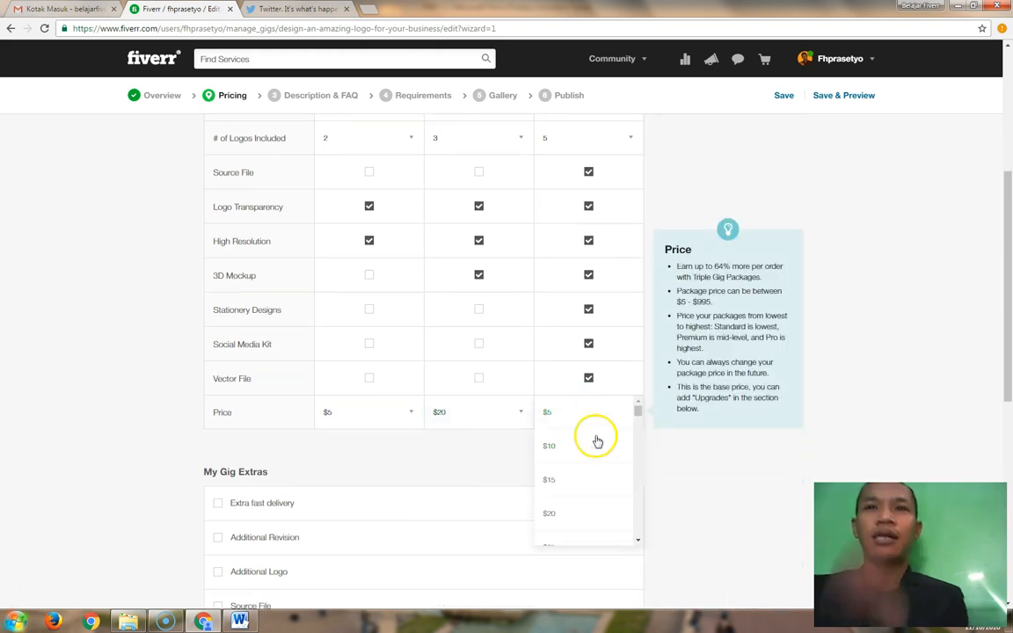
{"action": "scroll", "coordinate": [590, 467], "scroll_direction": "down", "scroll_amount": 2}
{"action": "left_click", "coordinate": [552, 461]}
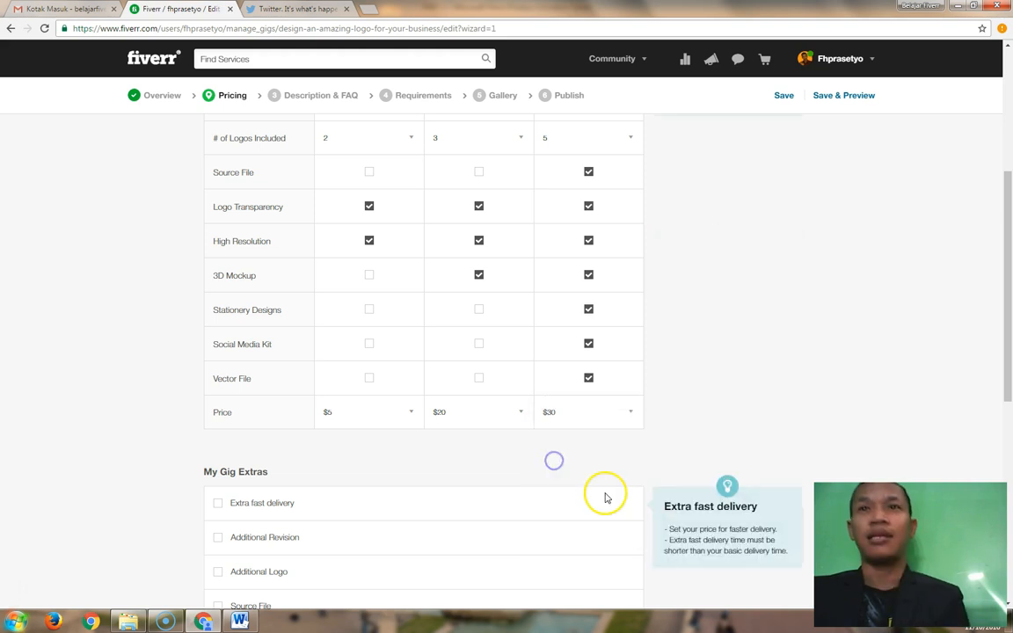
Step: Enable the extra fast delivery gig extra and offer Basic delivery in 1 day for an extra $10
{"action": "scroll", "coordinate": [577, 463], "scroll_direction": "down", "scroll_amount": 2}
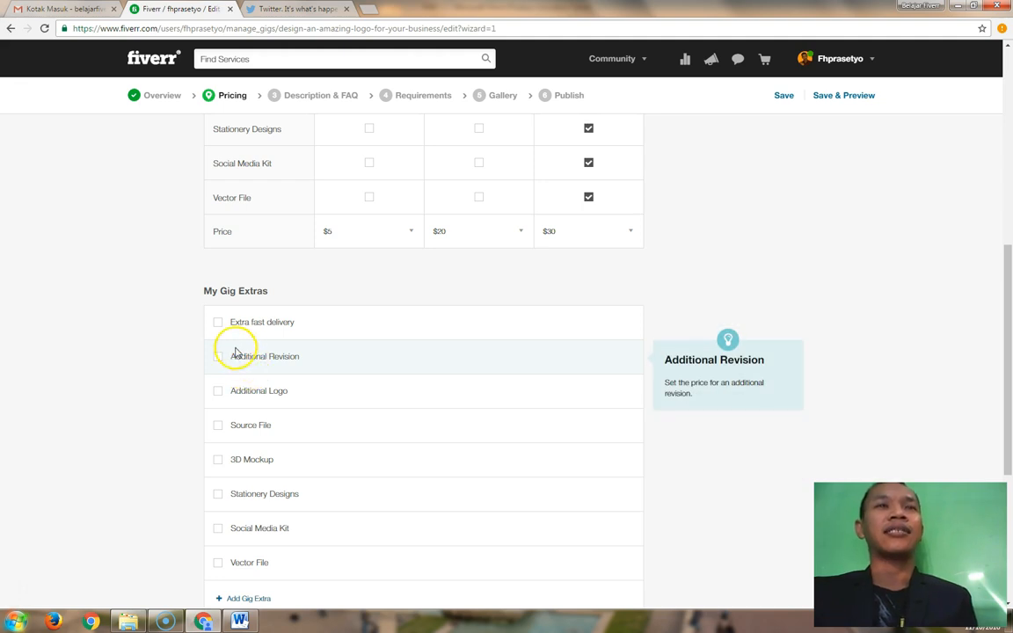
{"action": "left_click", "coordinate": [218, 323]}
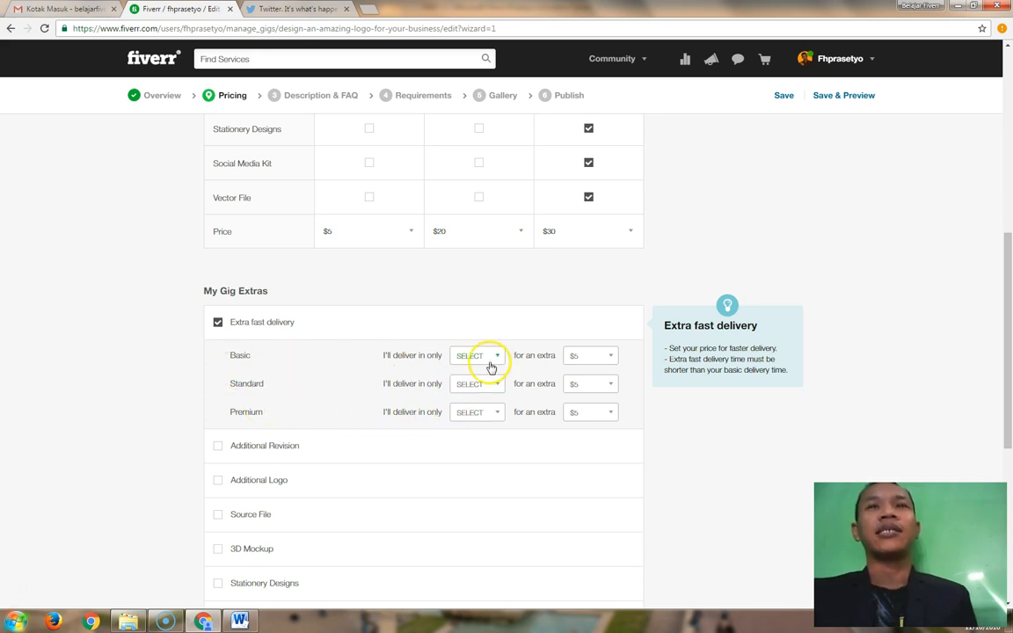
{"action": "scroll", "coordinate": [488, 369], "scroll_direction": "up", "scroll_amount": 3}
{"action": "scroll", "coordinate": [361, 225], "scroll_direction": "up", "scroll_amount": 1}
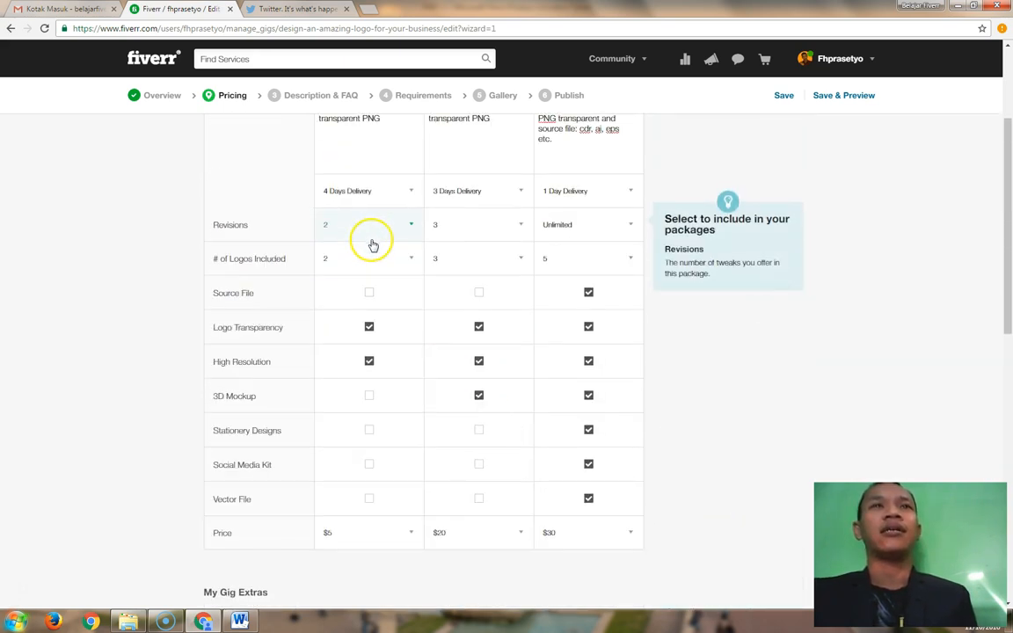
{"action": "scroll", "coordinate": [384, 290], "scroll_direction": "up", "scroll_amount": 1}
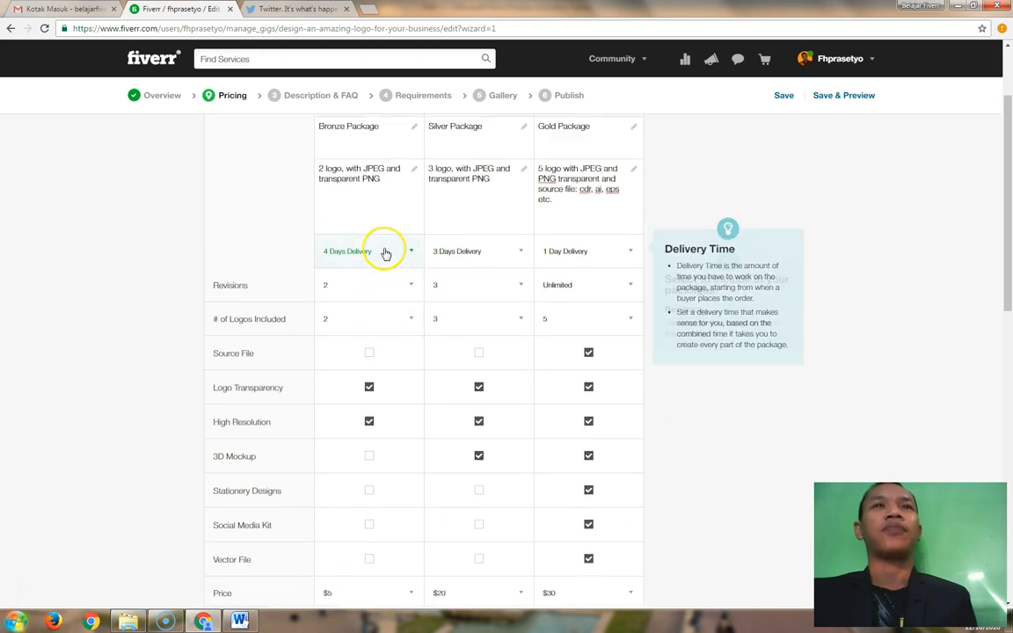
{"action": "scroll", "coordinate": [520, 315], "scroll_direction": "down", "scroll_amount": 4}
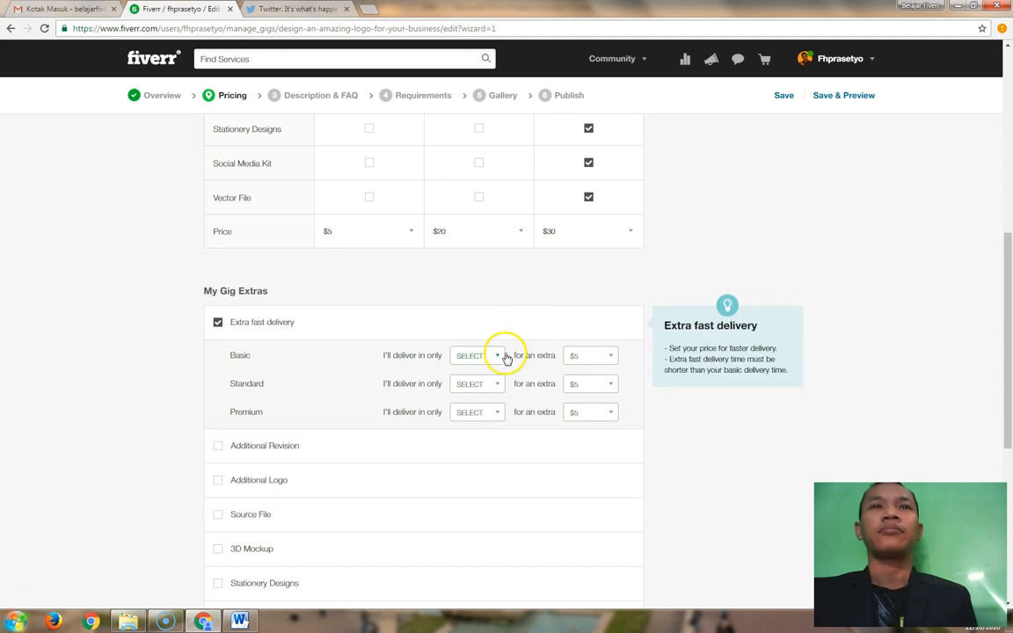
{"action": "left_click", "coordinate": [500, 357]}
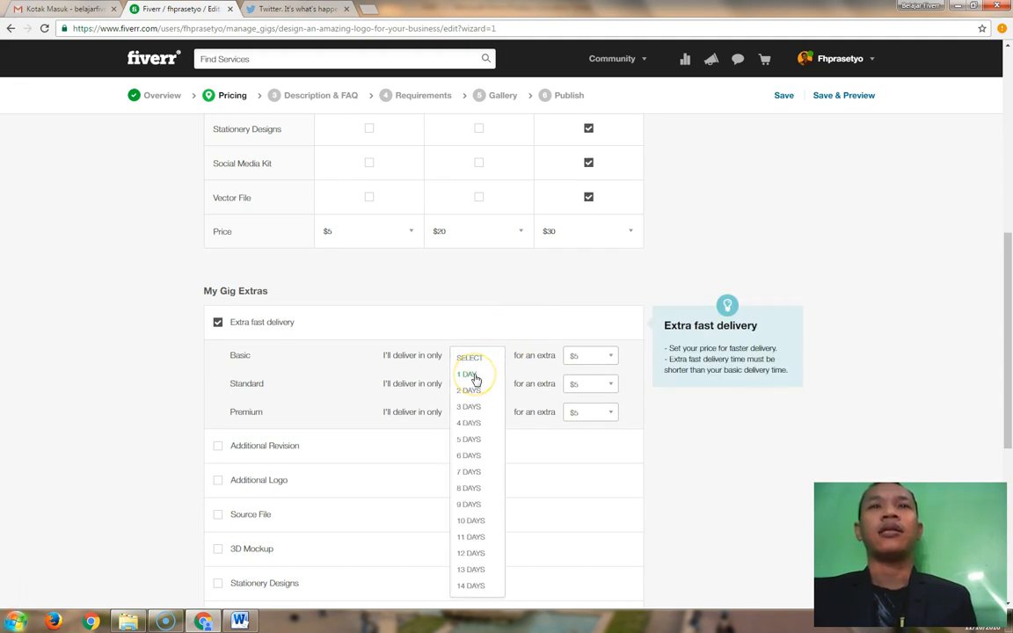
{"action": "left_click", "coordinate": [471, 376]}
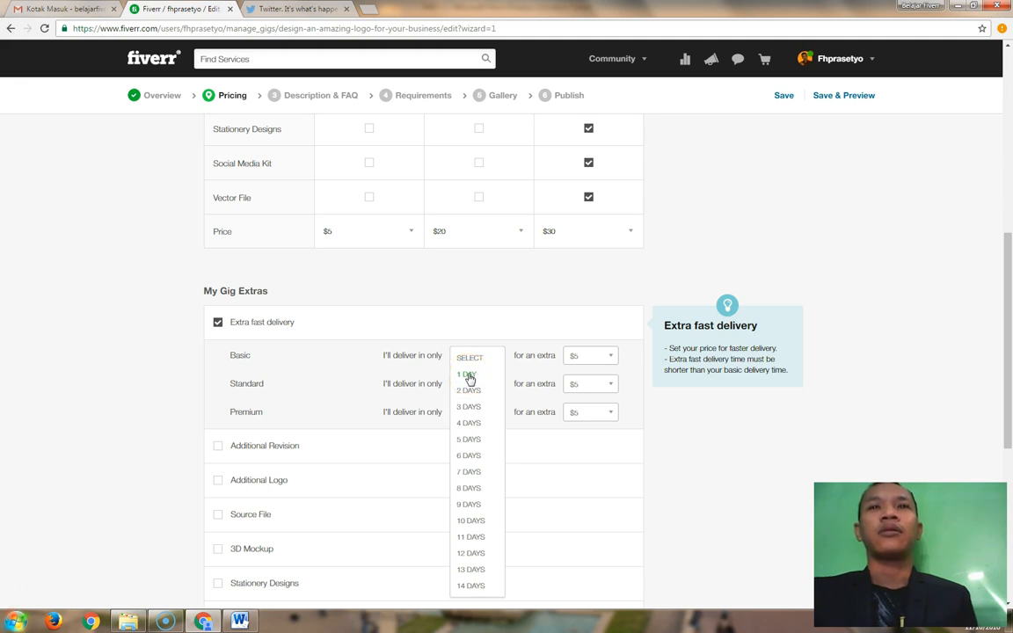
{"action": "left_click", "coordinate": [469, 377]}
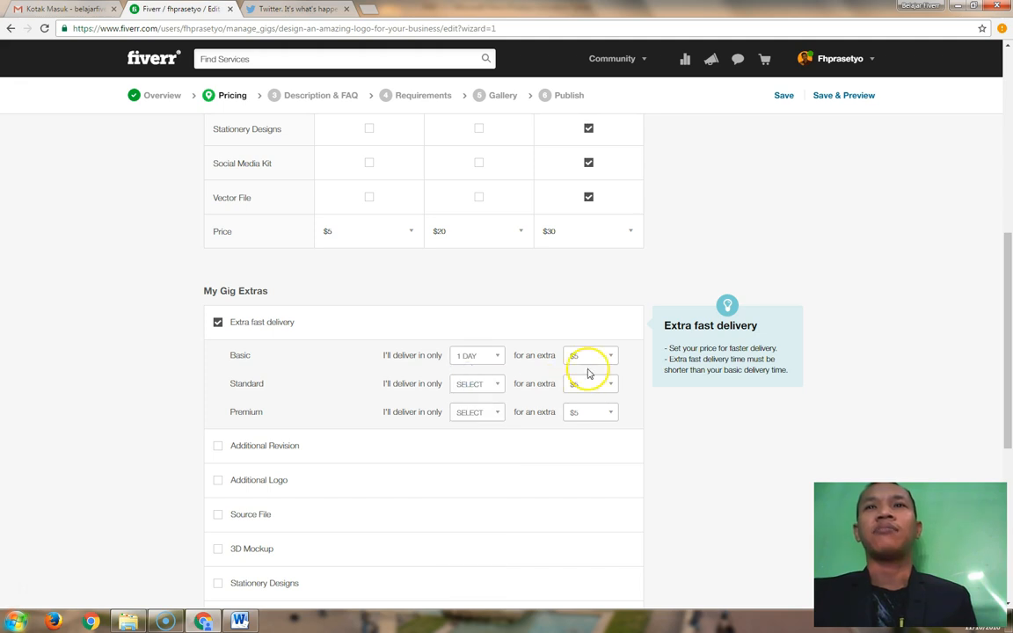
{"action": "left_click", "coordinate": [613, 356]}
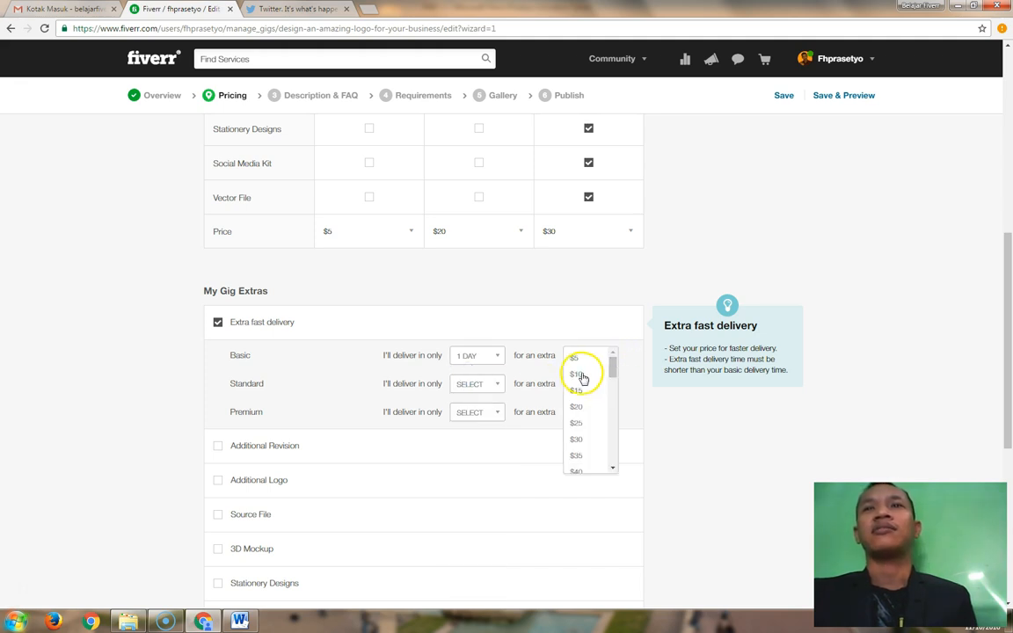
{"action": "left_click", "coordinate": [580, 374]}
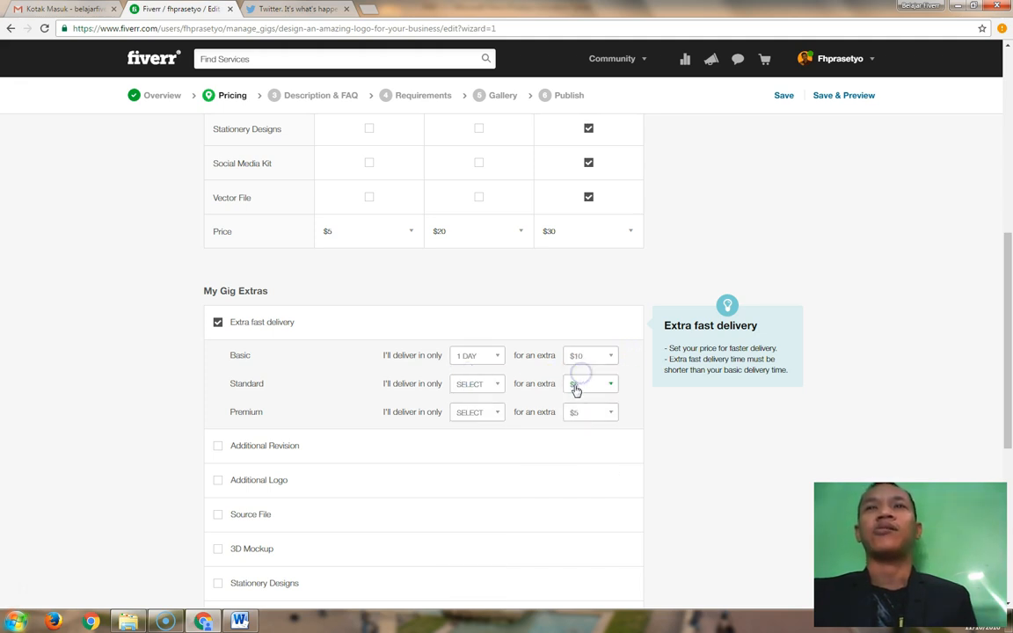
Step: Set extra fast delivery to 1 day for an extra $10 on Standard and to 1 day on Premium
{"action": "left_click", "coordinate": [495, 386]}
{"action": "left_click", "coordinate": [464, 405]}
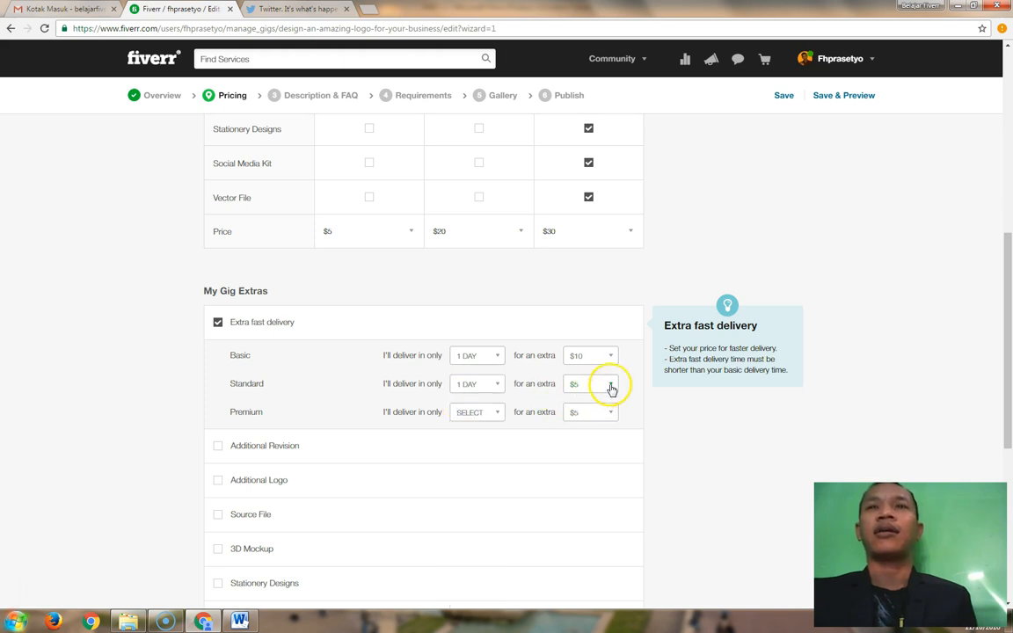
{"action": "left_click", "coordinate": [609, 386]}
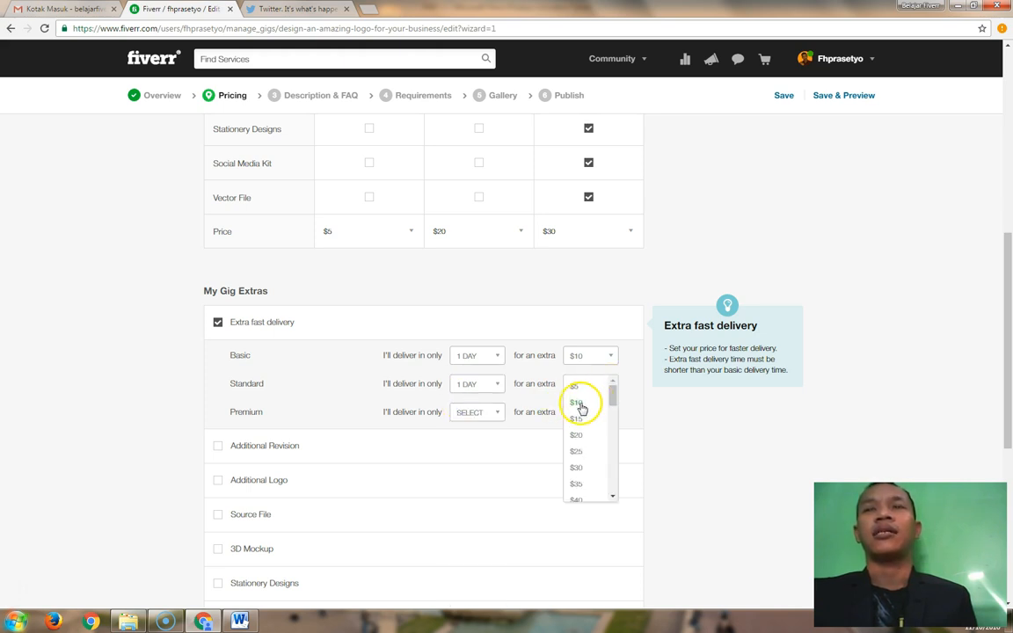
{"action": "left_click", "coordinate": [584, 403]}
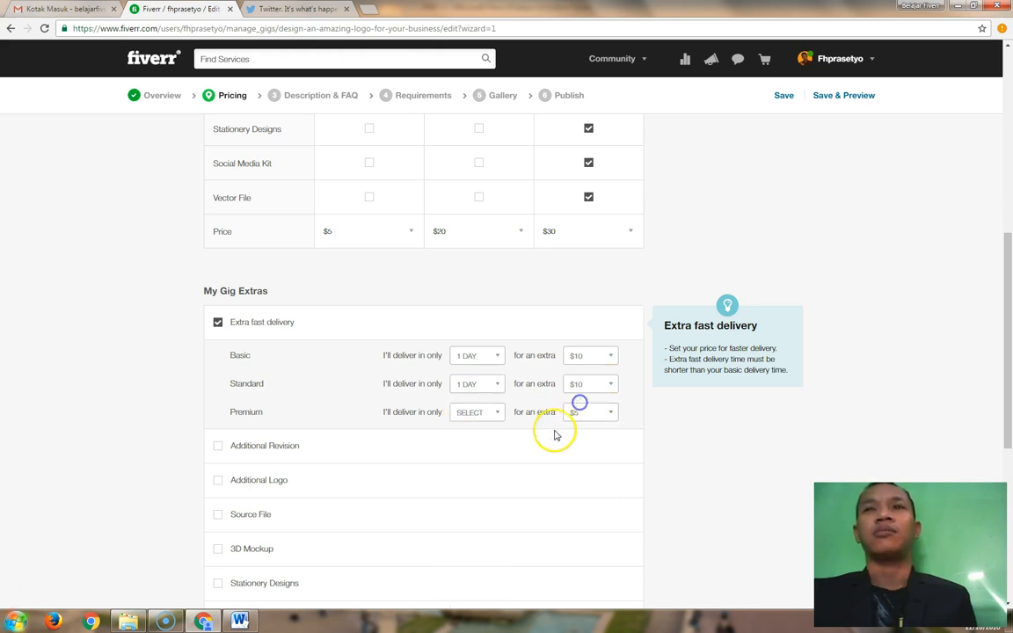
{"action": "left_click", "coordinate": [495, 413]}
{"action": "left_click", "coordinate": [469, 432]}
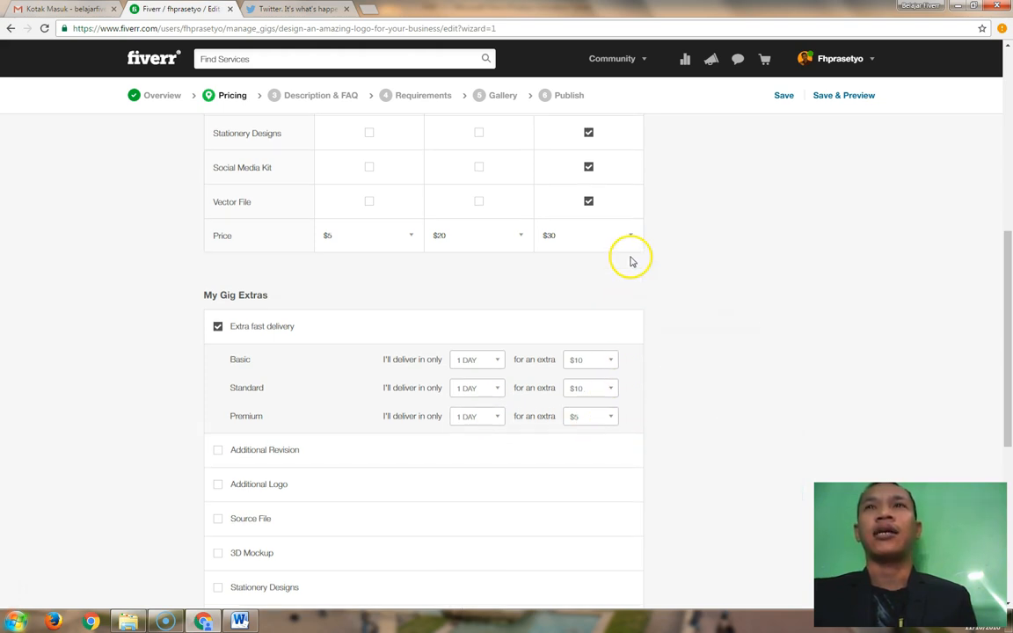
{"action": "scroll", "coordinate": [632, 260], "scroll_direction": "up", "scroll_amount": 5}
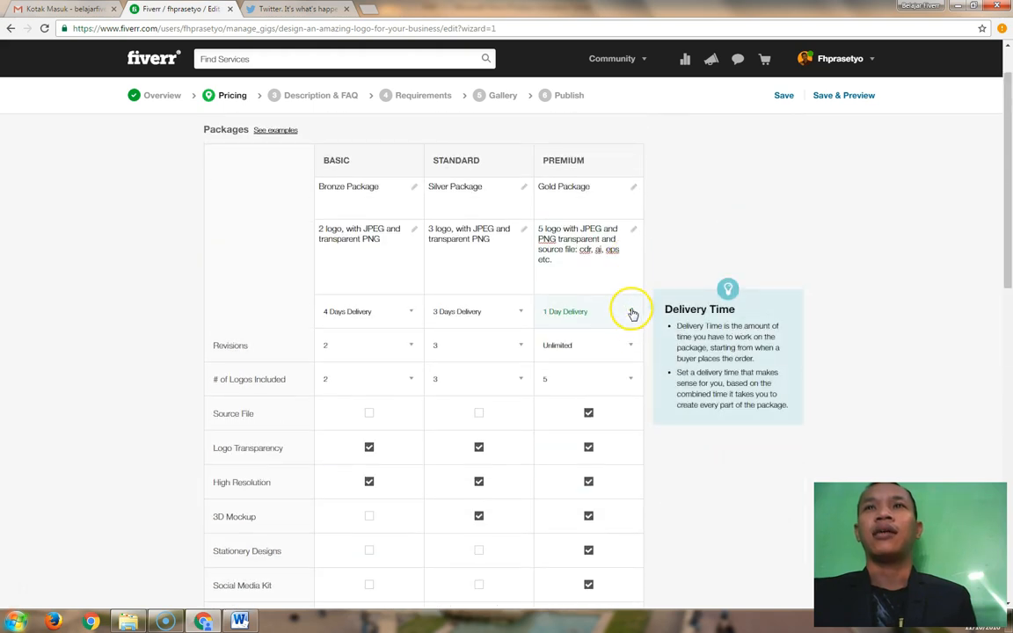
Step: Set the package delivery times to 2 days for Premium, 4 days for Standard and 5 days for Basic
{"action": "left_click", "coordinate": [630, 312]}
{"action": "left_click", "coordinate": [580, 346]}
{"action": "left_click", "coordinate": [523, 314]}
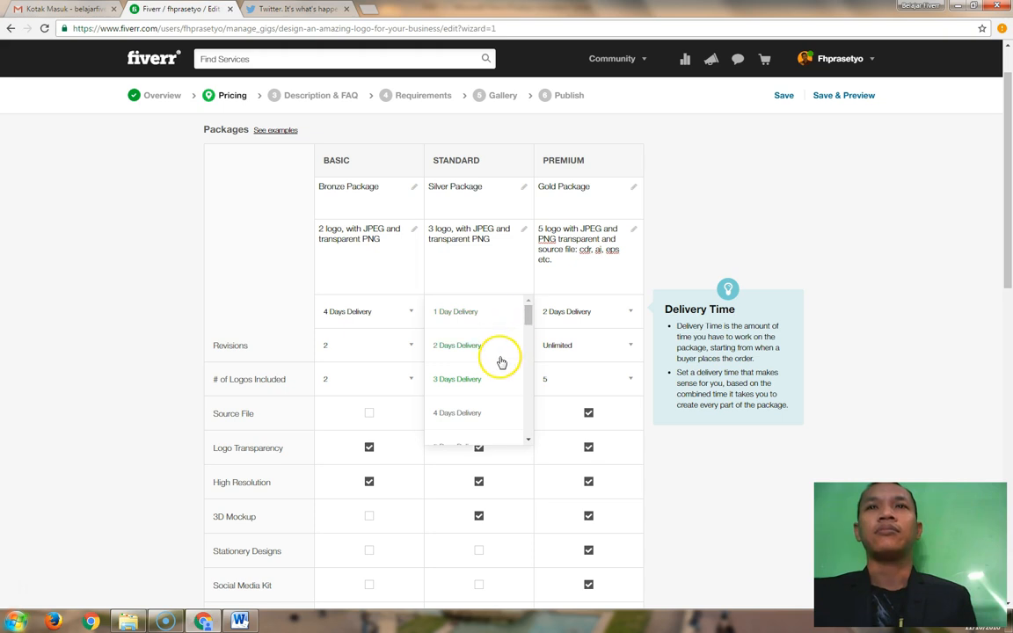
{"action": "left_click", "coordinate": [460, 414]}
{"action": "left_click", "coordinate": [408, 316]}
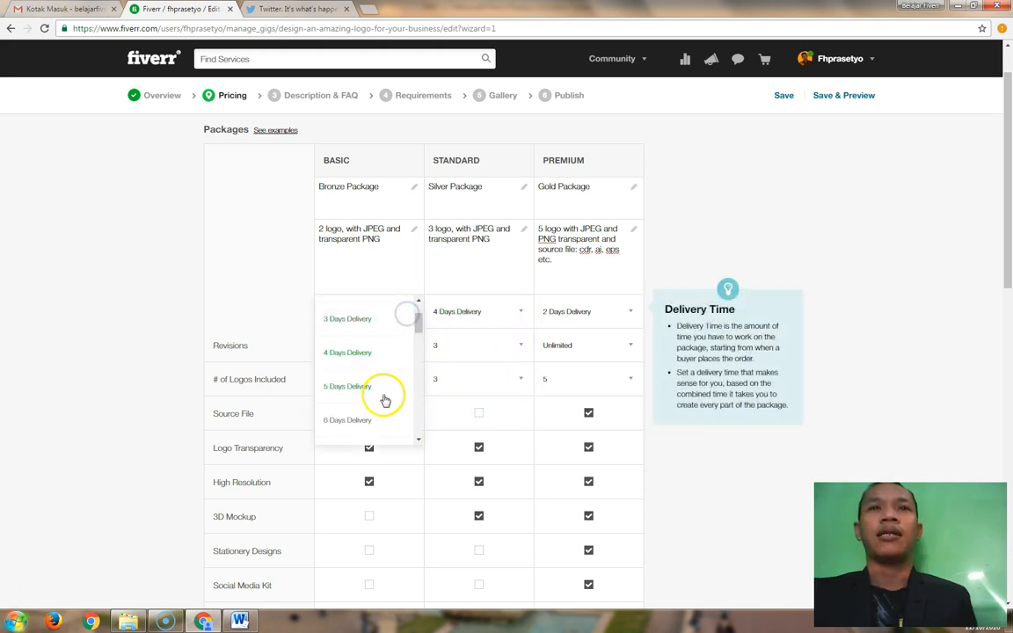
{"action": "scroll", "coordinate": [380, 380], "scroll_direction": "up", "scroll_amount": 2}
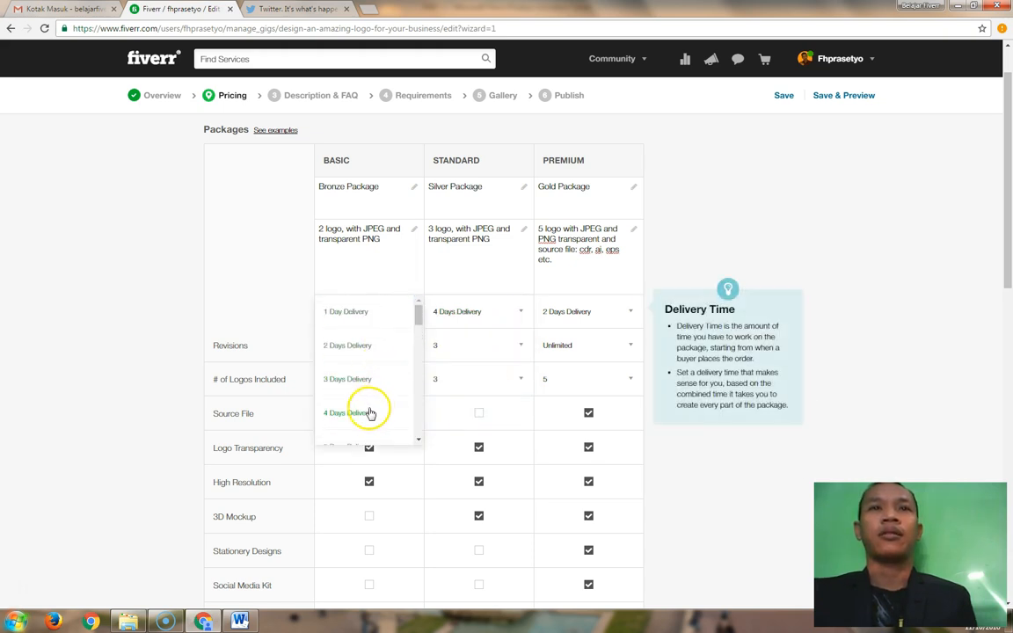
{"action": "scroll", "coordinate": [363, 409], "scroll_direction": "down", "scroll_amount": 2}
{"action": "left_click", "coordinate": [376, 389]}
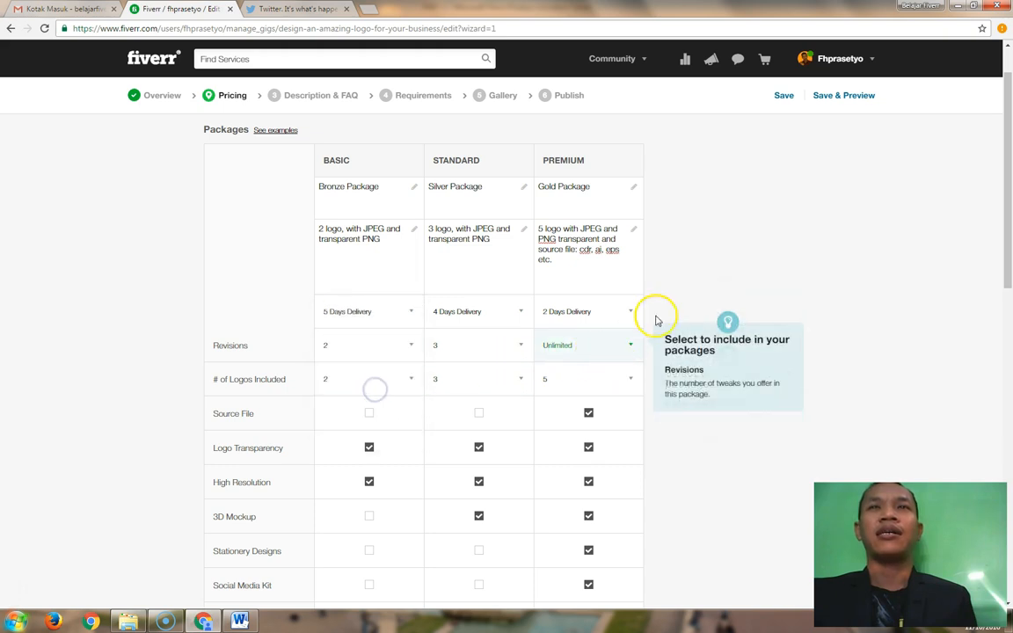
Step: Enable the Additional Revision gig extra for an extra $5 and 1 additional day
{"action": "scroll", "coordinate": [814, 297], "scroll_direction": "down", "scroll_amount": 3}
{"action": "scroll", "coordinate": [808, 298], "scroll_direction": "down", "scroll_amount": 2}
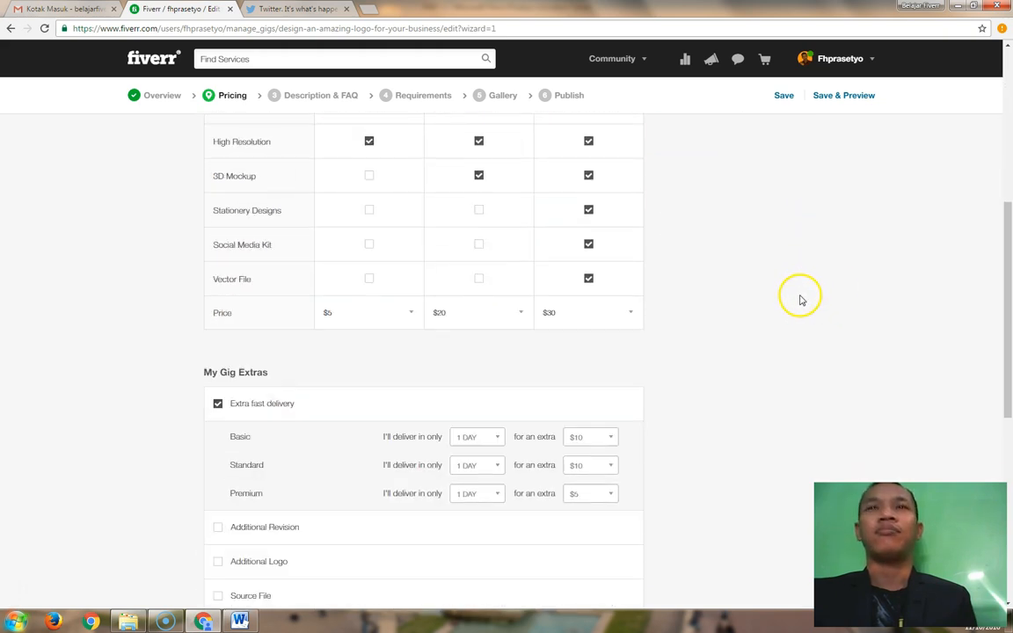
{"action": "scroll", "coordinate": [446, 391], "scroll_direction": "down", "scroll_amount": 2}
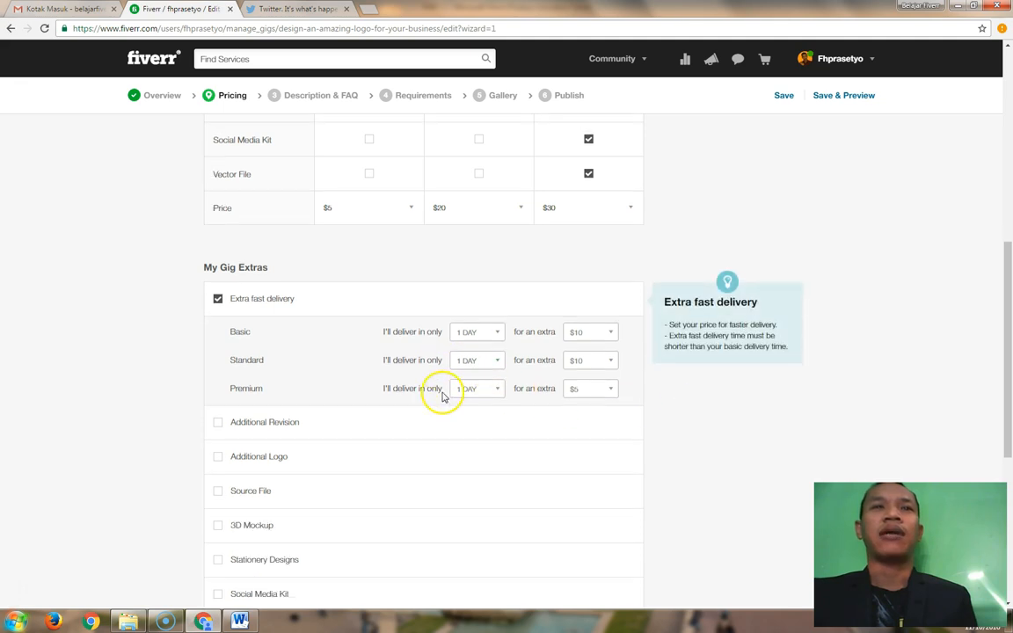
{"action": "left_click", "coordinate": [218, 327]}
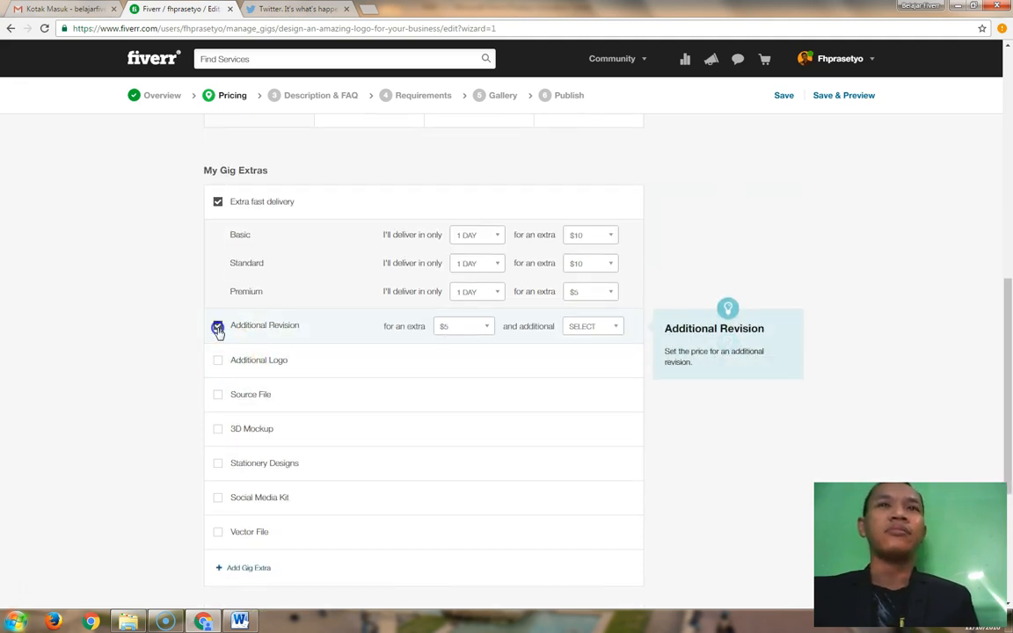
{"action": "left_click", "coordinate": [487, 327]}
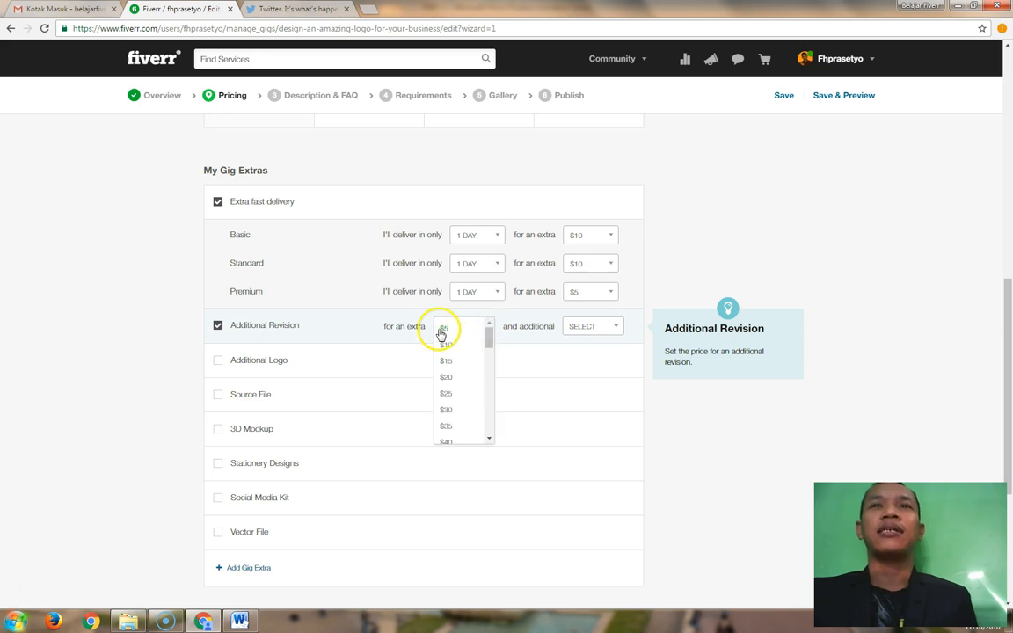
{"action": "left_click", "coordinate": [443, 330]}
{"action": "left_click", "coordinate": [610, 328]}
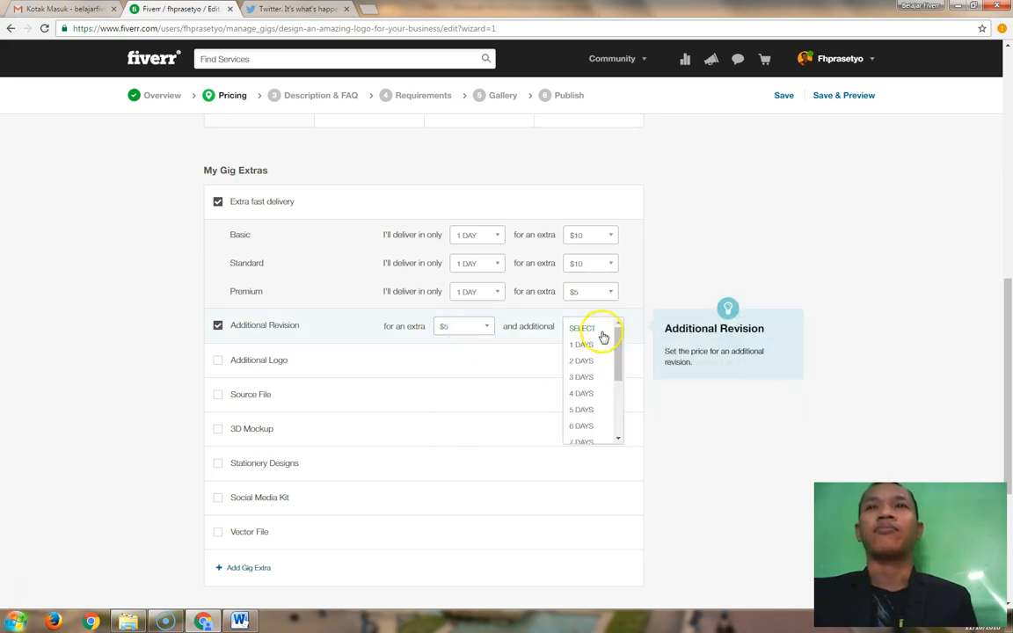
{"action": "left_click", "coordinate": [581, 346]}
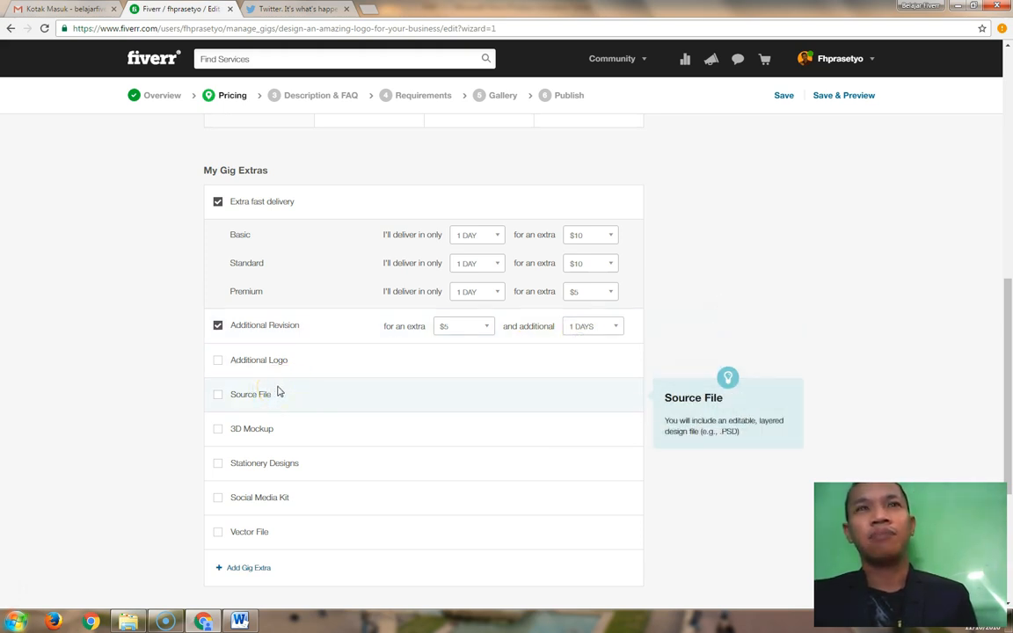
Step: Enable the Additional Logo gig extra for an extra $5 and 1 additional day
{"action": "left_click", "coordinate": [219, 362]}
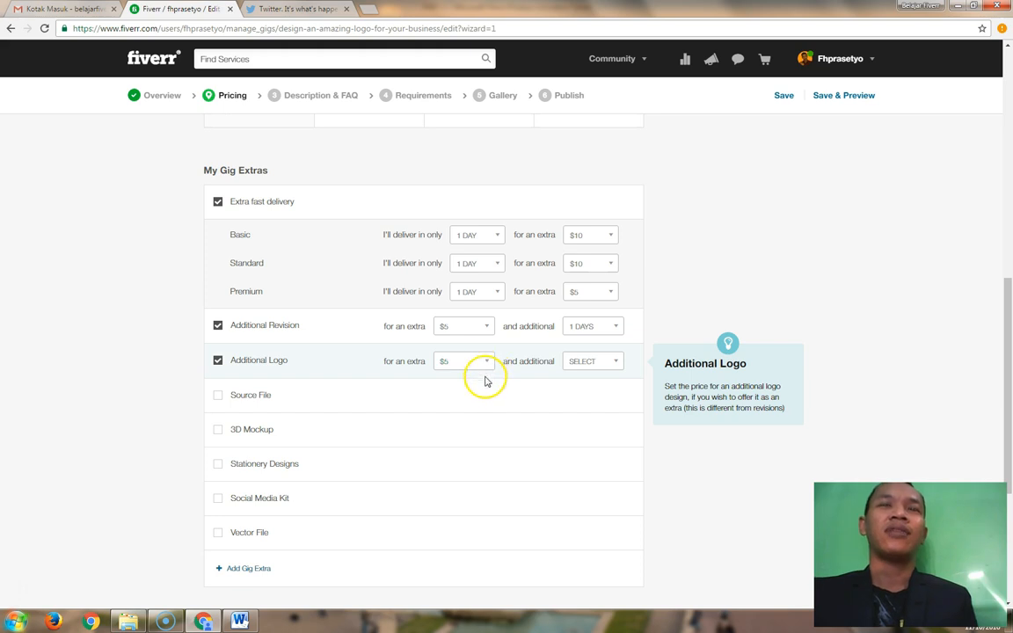
{"action": "left_click", "coordinate": [219, 361]}
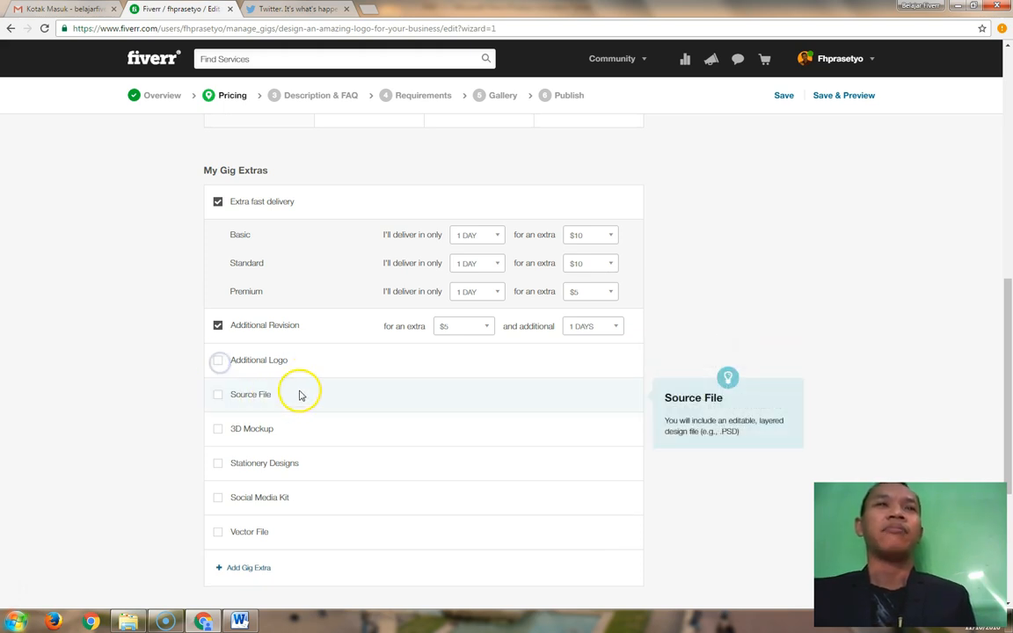
{"action": "scroll", "coordinate": [312, 389], "scroll_direction": "down", "scroll_amount": 2}
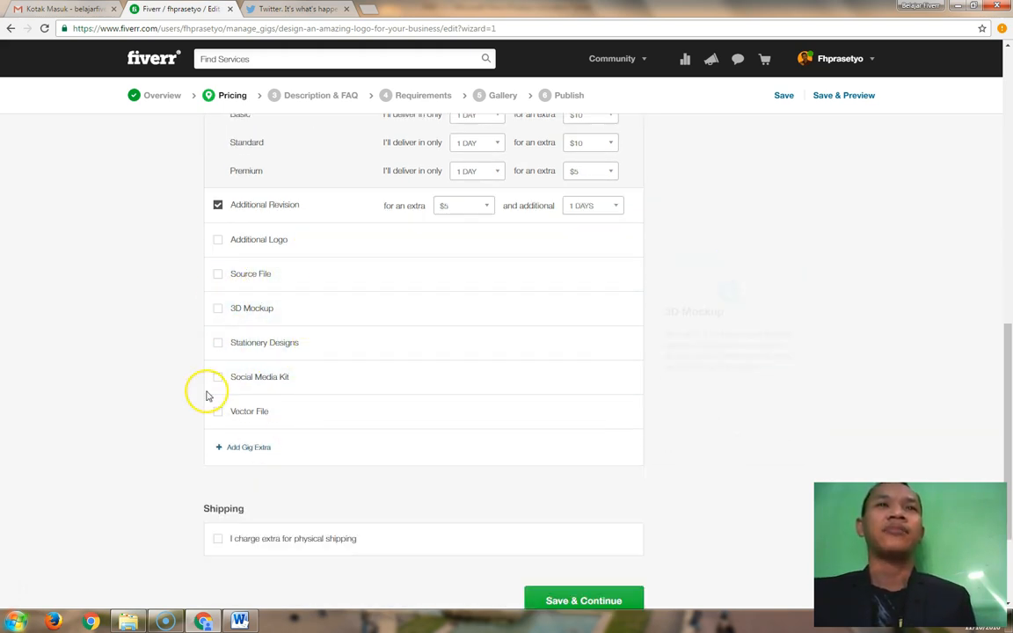
{"action": "scroll", "coordinate": [398, 362], "scroll_direction": "up", "scroll_amount": 3}
{"action": "scroll", "coordinate": [393, 361], "scroll_direction": "down", "scroll_amount": 1}
{"action": "scroll", "coordinate": [393, 360], "scroll_direction": "down", "scroll_amount": 1}
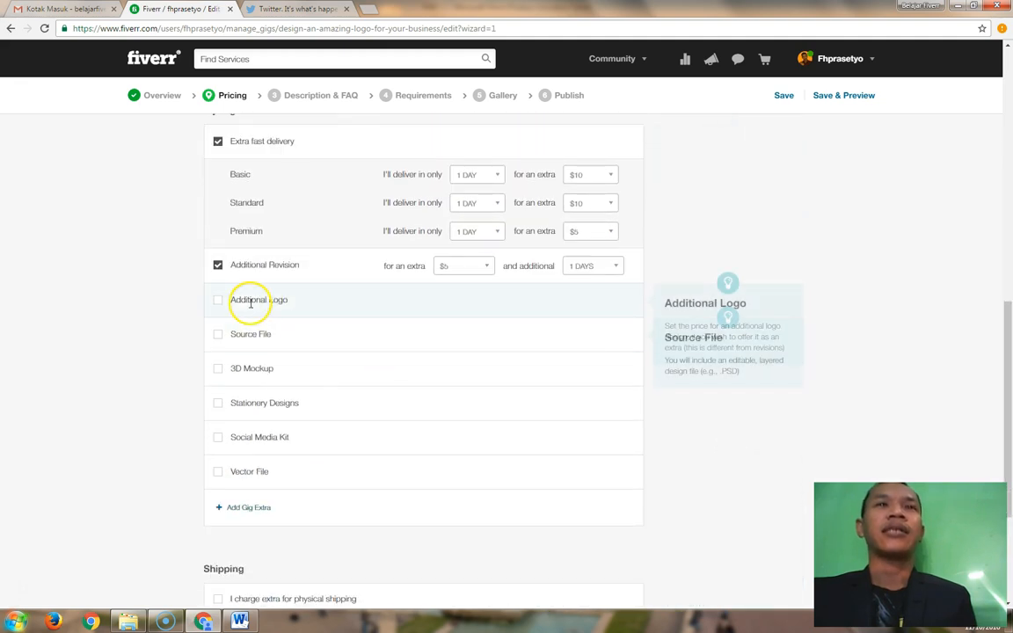
{"action": "left_click", "coordinate": [218, 301]}
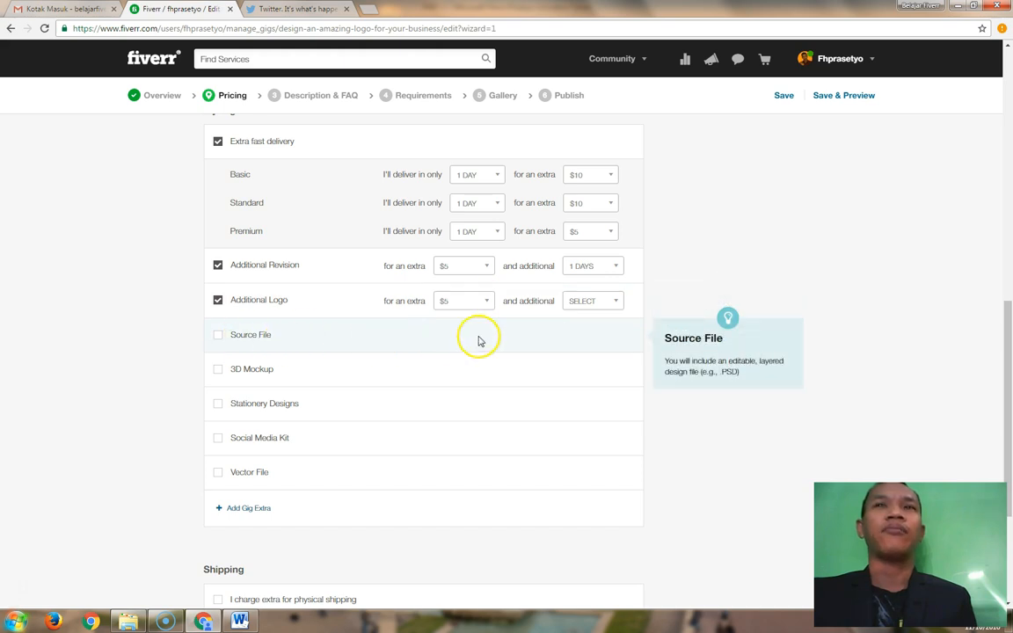
{"action": "left_click", "coordinate": [613, 300]}
{"action": "left_click", "coordinate": [581, 320]}
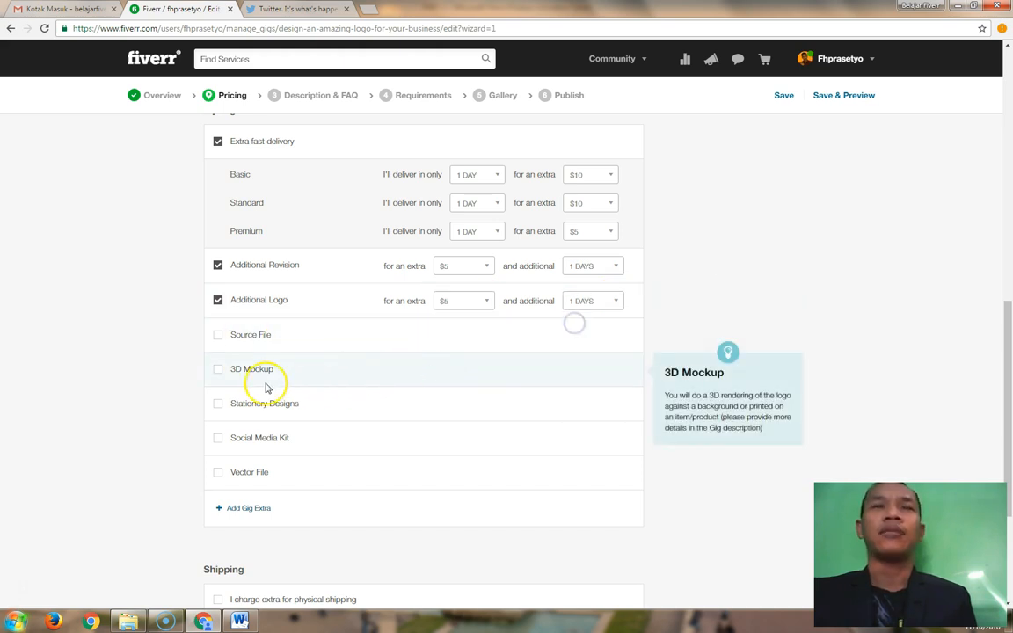
Step: Enable the Source File gig extra for an extra $5 and review the package contents
{"action": "left_click", "coordinate": [217, 335]}
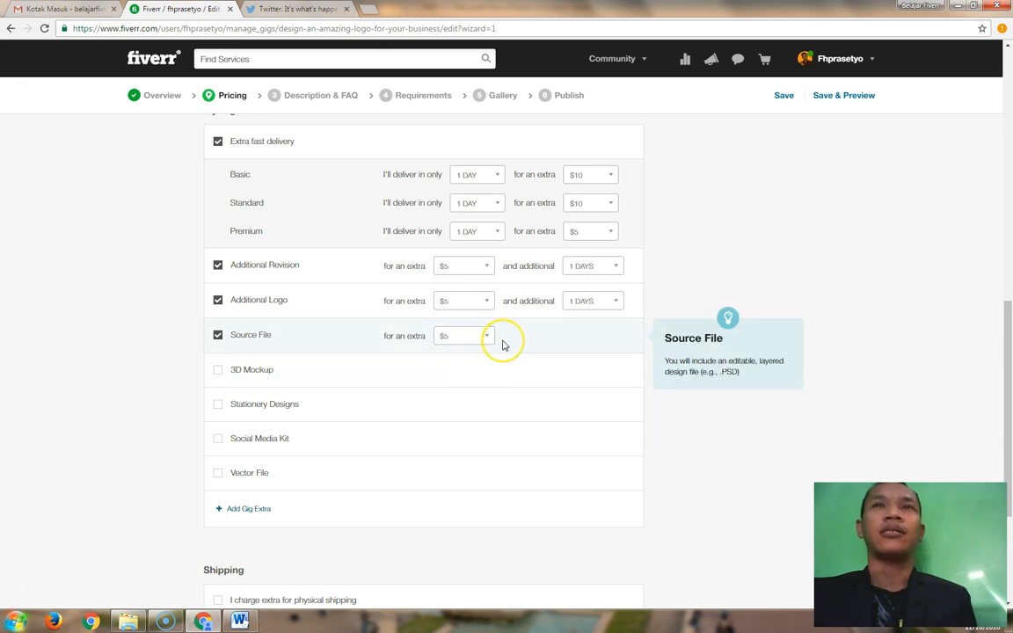
{"action": "scroll", "coordinate": [503, 344], "scroll_direction": "up", "scroll_amount": 7}
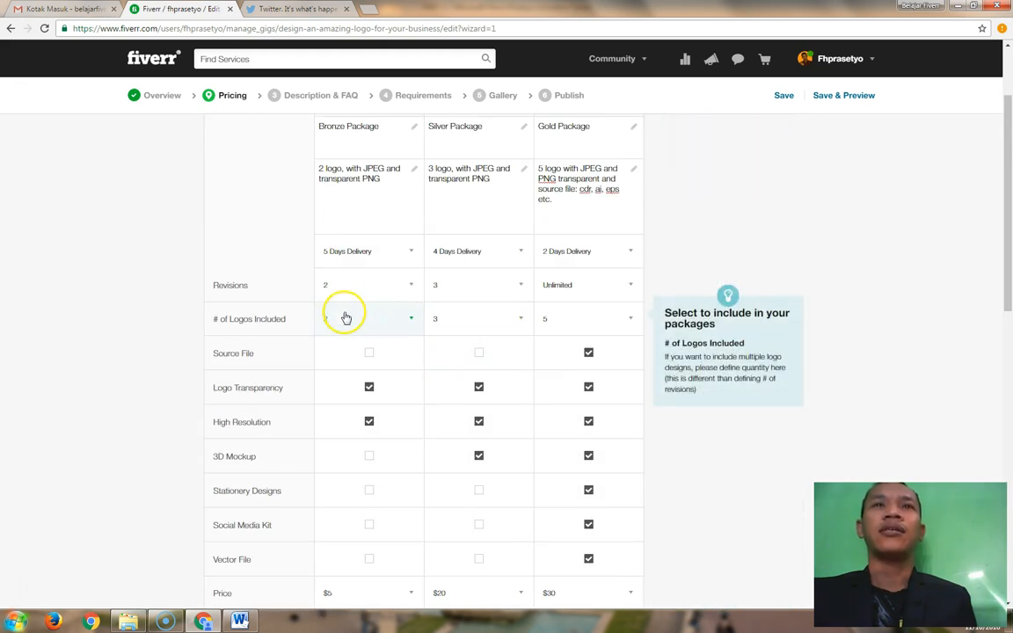
{"action": "scroll", "coordinate": [375, 339], "scroll_direction": "down", "scroll_amount": 1}
{"action": "scroll", "coordinate": [375, 338], "scroll_direction": "up", "scroll_amount": 3}
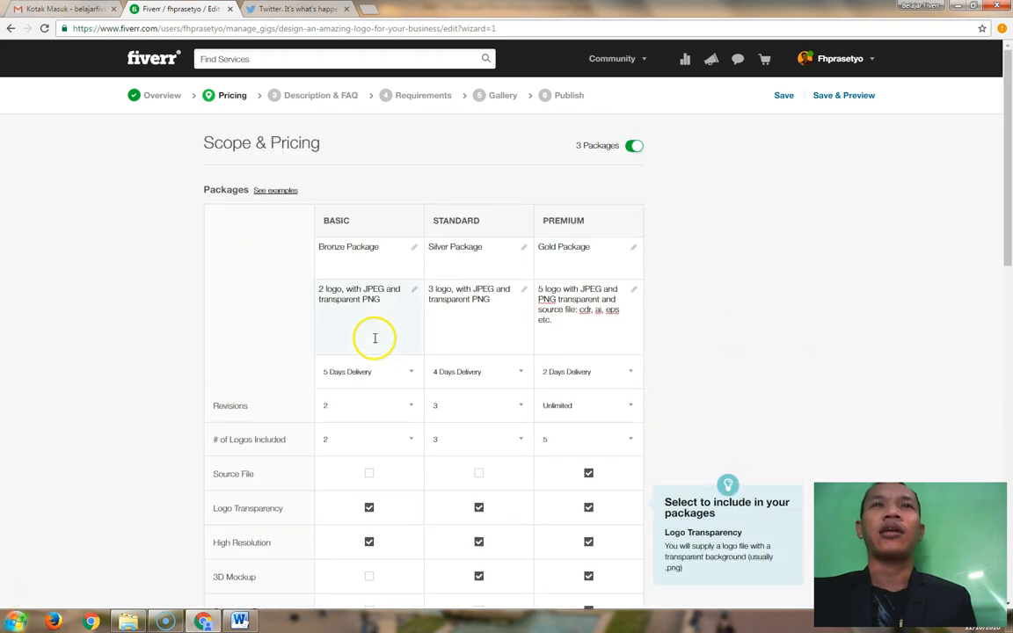
{"action": "scroll", "coordinate": [375, 338], "scroll_direction": "down", "scroll_amount": 5}
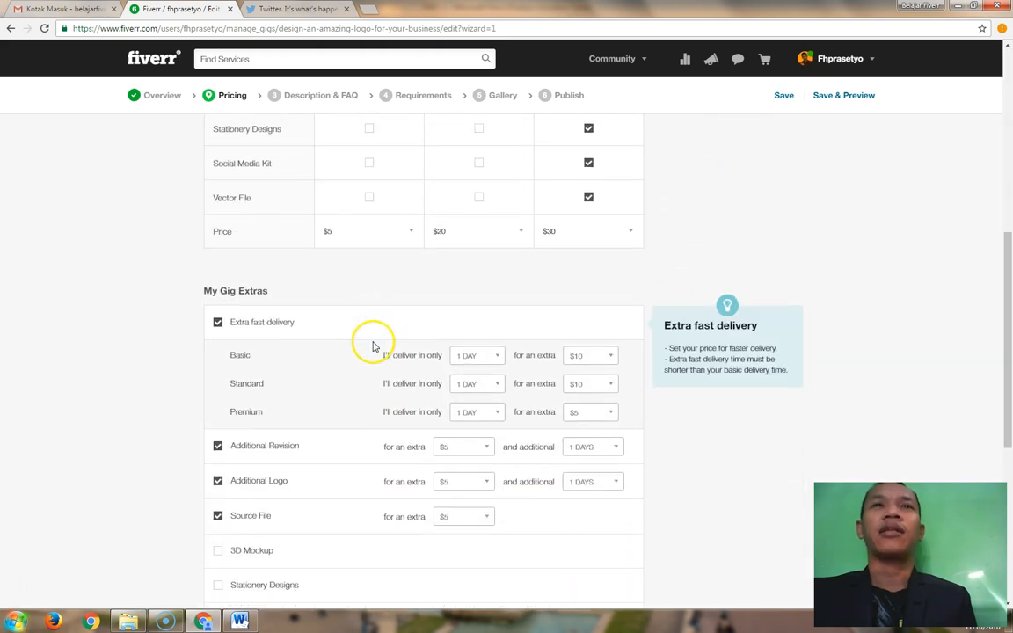
{"action": "scroll", "coordinate": [374, 330], "scroll_direction": "up", "scroll_amount": 1}
{"action": "scroll", "coordinate": [378, 255], "scroll_direction": "down", "scroll_amount": 3}
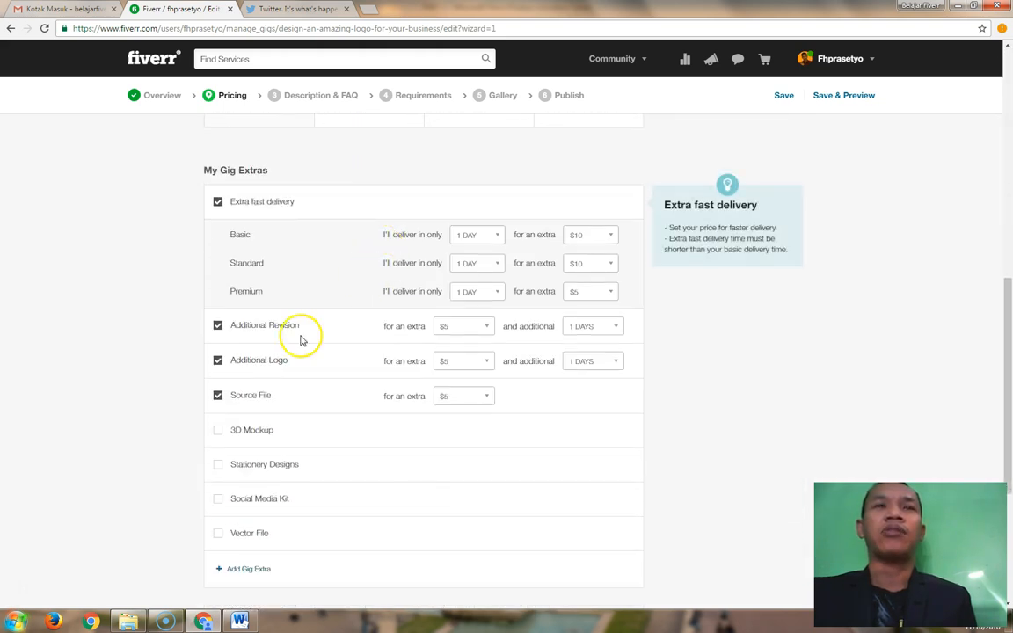
Step: Enable the 3D Mockup and Stationery Designs gig extras, each for an extra $10
{"action": "left_click", "coordinate": [218, 430]}
{"action": "left_click", "coordinate": [487, 430]}
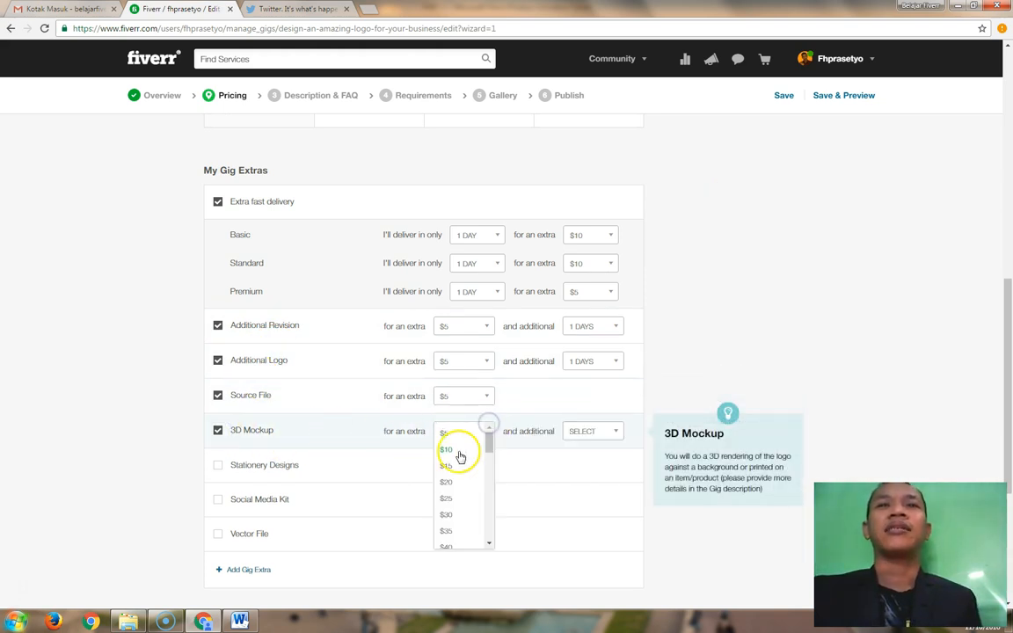
{"action": "left_click", "coordinate": [459, 456]}
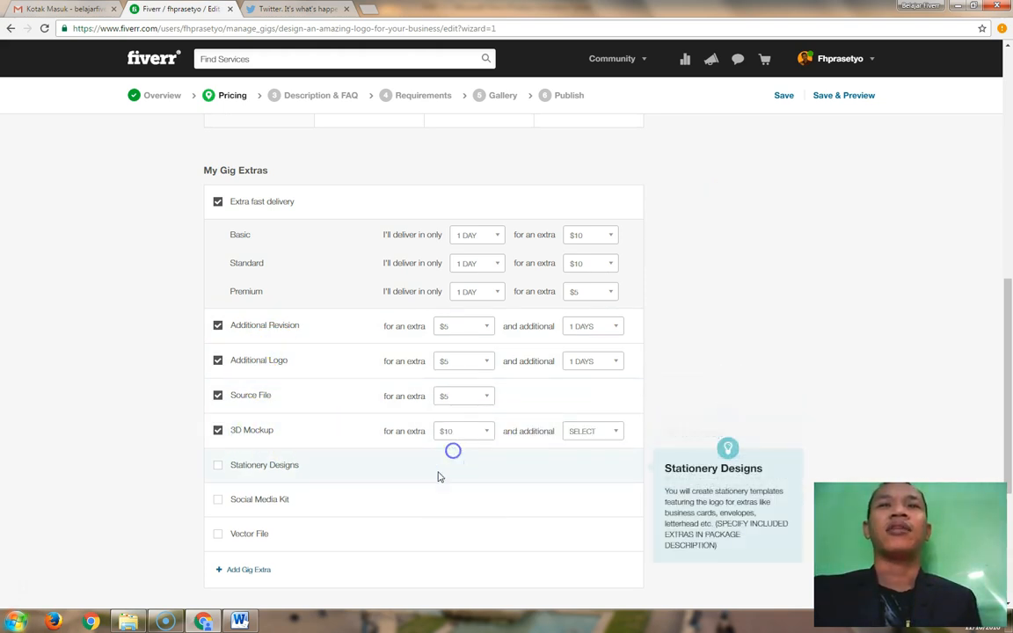
{"action": "left_click", "coordinate": [218, 466]}
{"action": "left_click", "coordinate": [483, 466]}
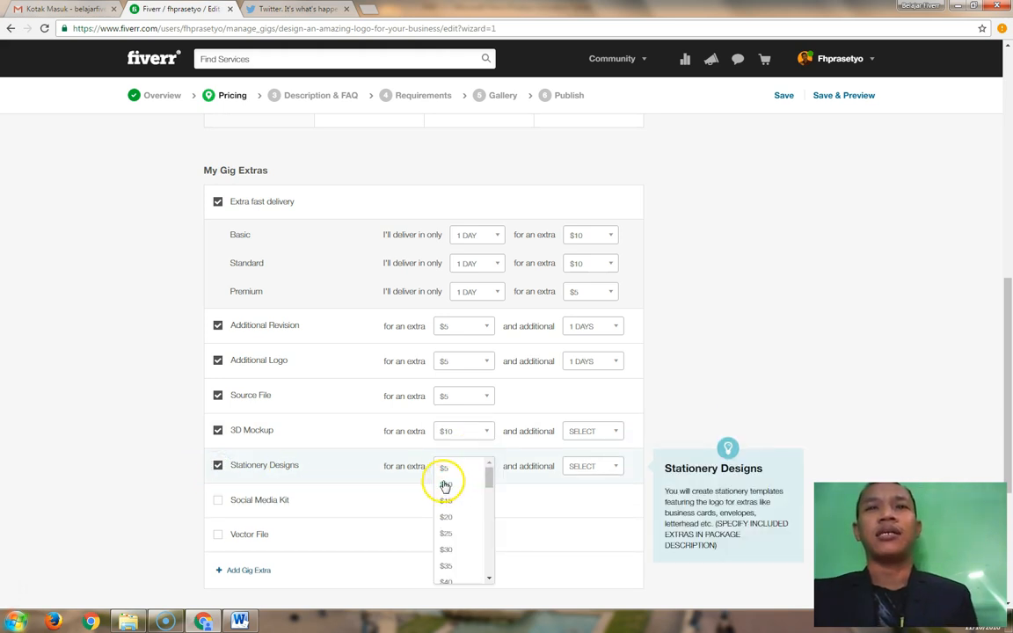
{"action": "left_click", "coordinate": [446, 485]}
Step: Enable the Social Media Kit and Vector File gig extras, each for an extra $5
{"action": "scroll", "coordinate": [484, 427], "scroll_direction": "down", "scroll_amount": 2}
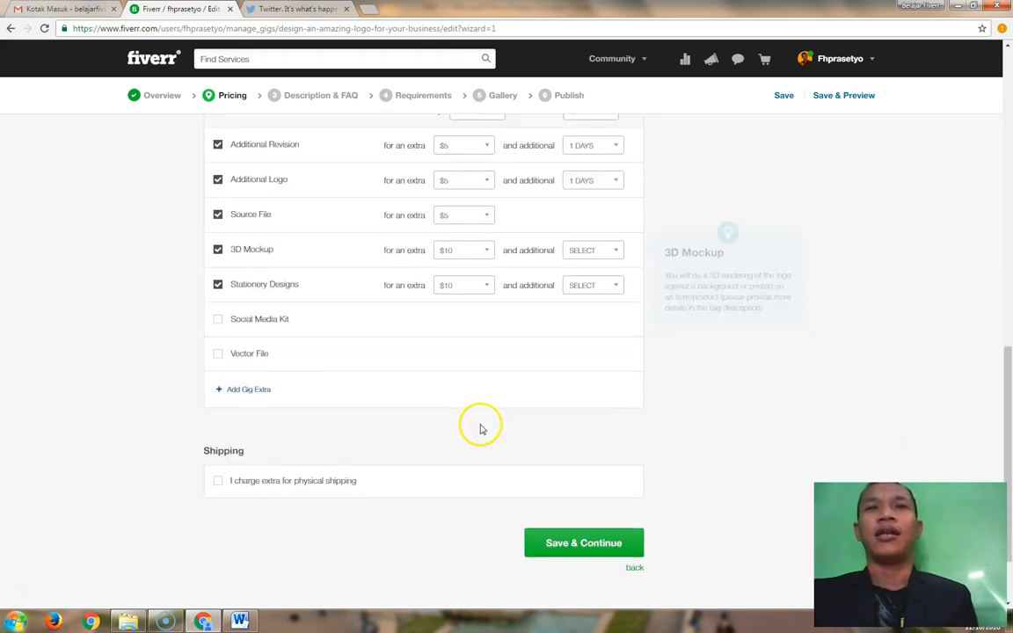
{"action": "left_click", "coordinate": [220, 321]}
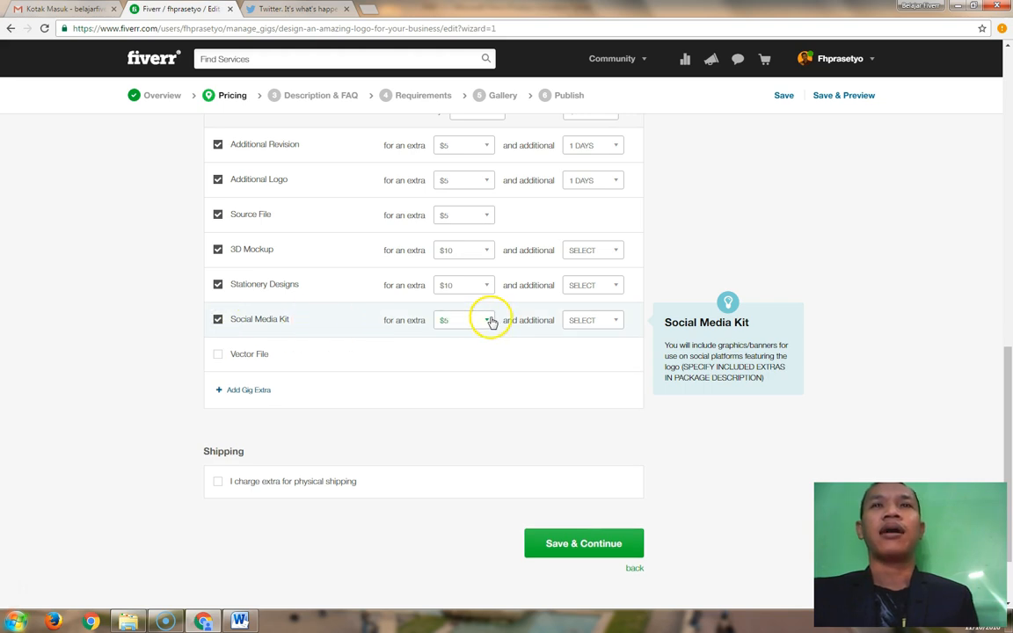
{"action": "left_click", "coordinate": [218, 358]}
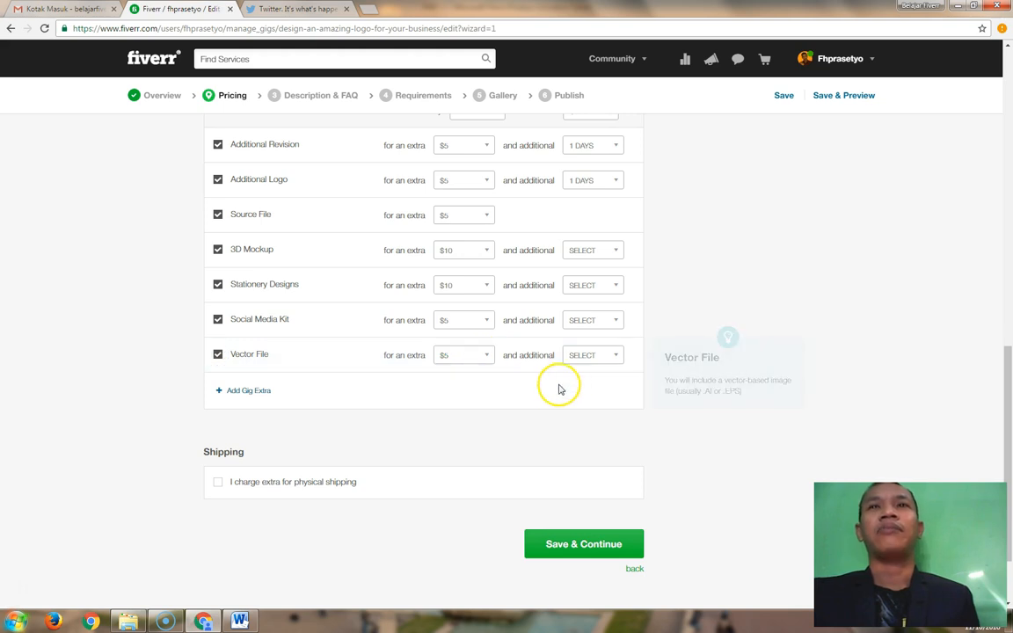
Step: Set 1 additional day for the Vector File, Social Media Kit, Stationery Designs and 3D Mockup extras
{"action": "left_click", "coordinate": [615, 356]}
{"action": "left_click", "coordinate": [594, 377]}
{"action": "left_click", "coordinate": [615, 322]}
{"action": "left_click", "coordinate": [583, 338]}
{"action": "left_click", "coordinate": [606, 292]}
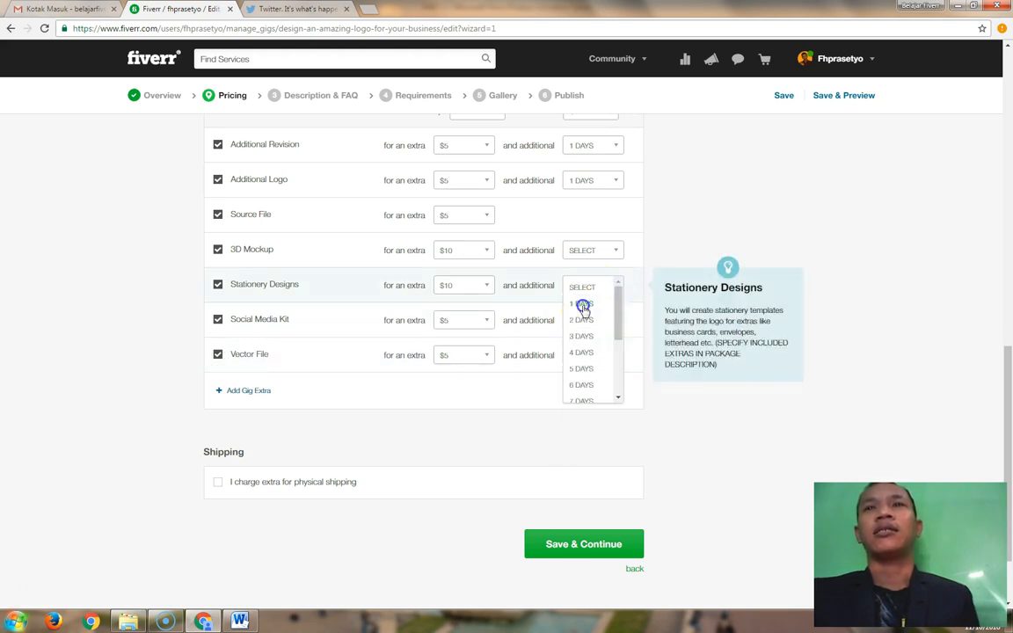
{"action": "left_click", "coordinate": [582, 306]}
{"action": "left_click", "coordinate": [602, 250]}
{"action": "left_click", "coordinate": [584, 267]}
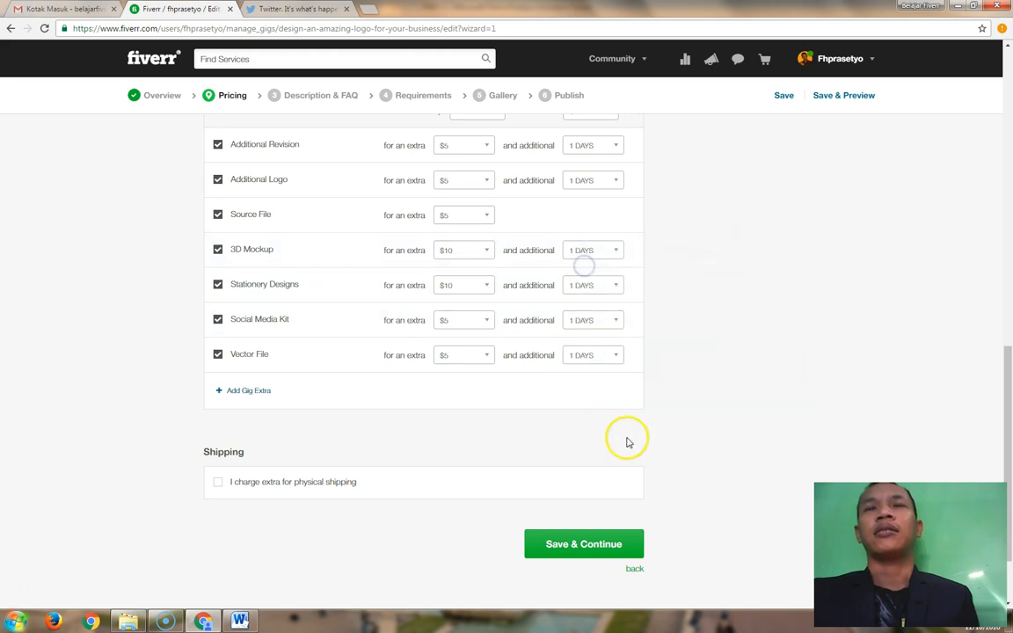
Step: Save the pricing section, continue to Description & FAQ and activate the gig description field
{"action": "scroll", "coordinate": [460, 451], "scroll_direction": "down", "scroll_amount": 2}
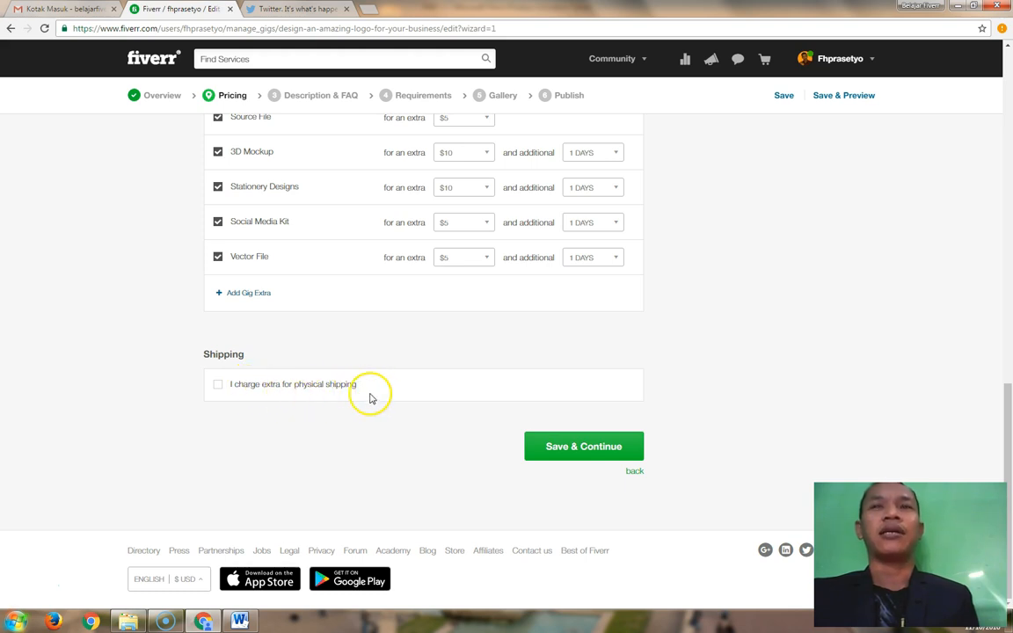
{"action": "scroll", "coordinate": [370, 393], "scroll_direction": "up", "scroll_amount": 10}
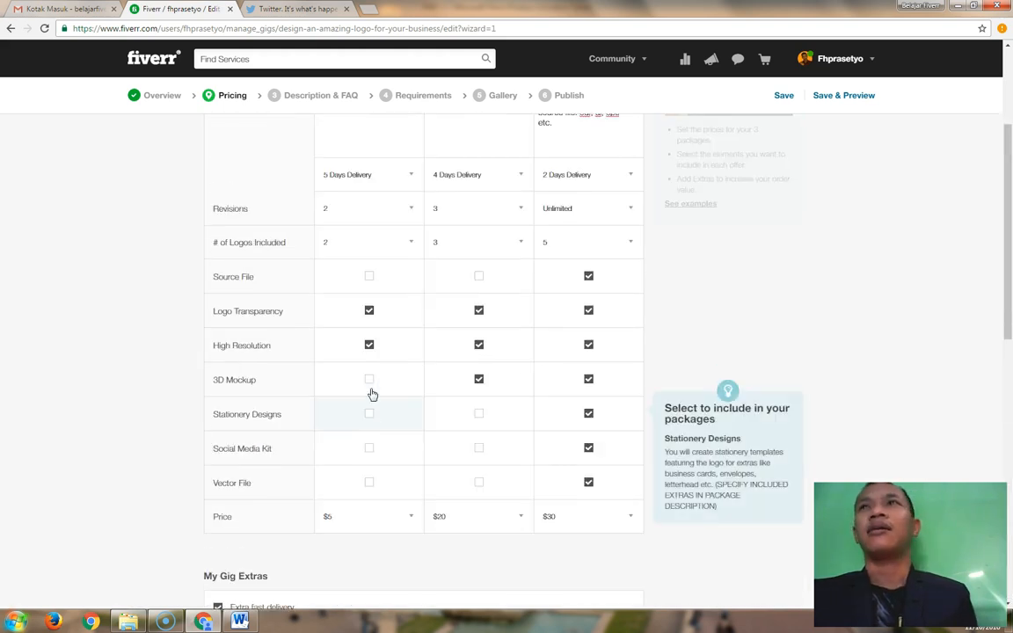
{"action": "scroll", "coordinate": [370, 393], "scroll_direction": "down", "scroll_amount": 5}
{"action": "scroll", "coordinate": [370, 394], "scroll_direction": "down", "scroll_amount": 5}
{"action": "left_click", "coordinate": [554, 455]}
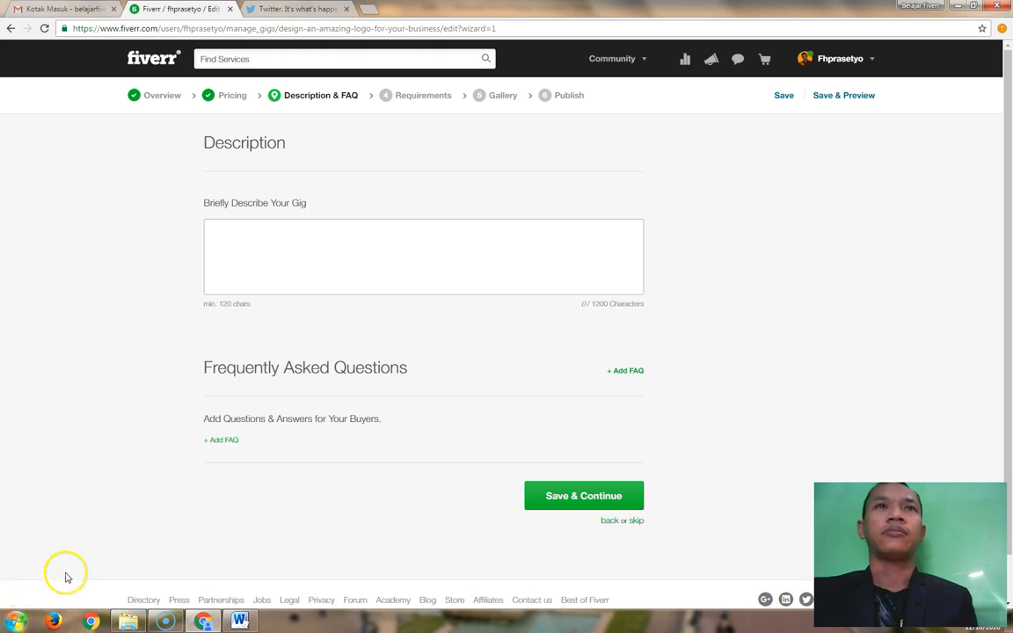
{"action": "left_click", "coordinate": [394, 286]}
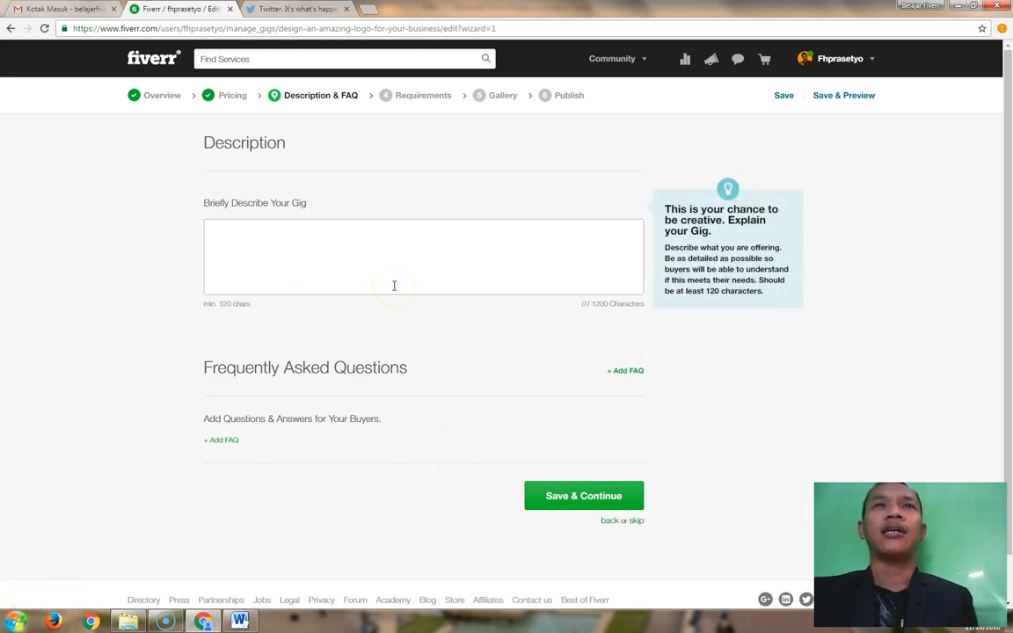